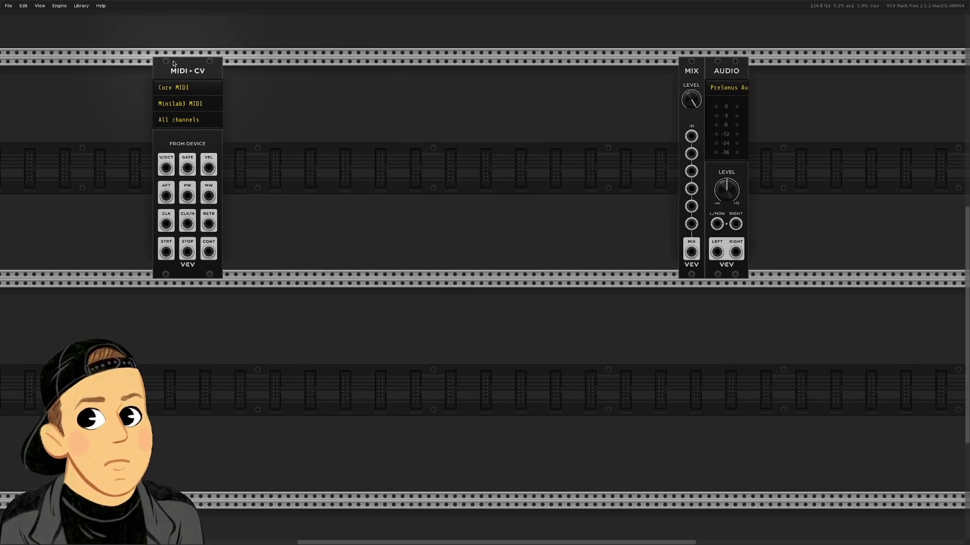
Reposition the MIDI-CV module within its rack row and add a VCO module between it and the MIX module
drag(185, 65, 238, 77)
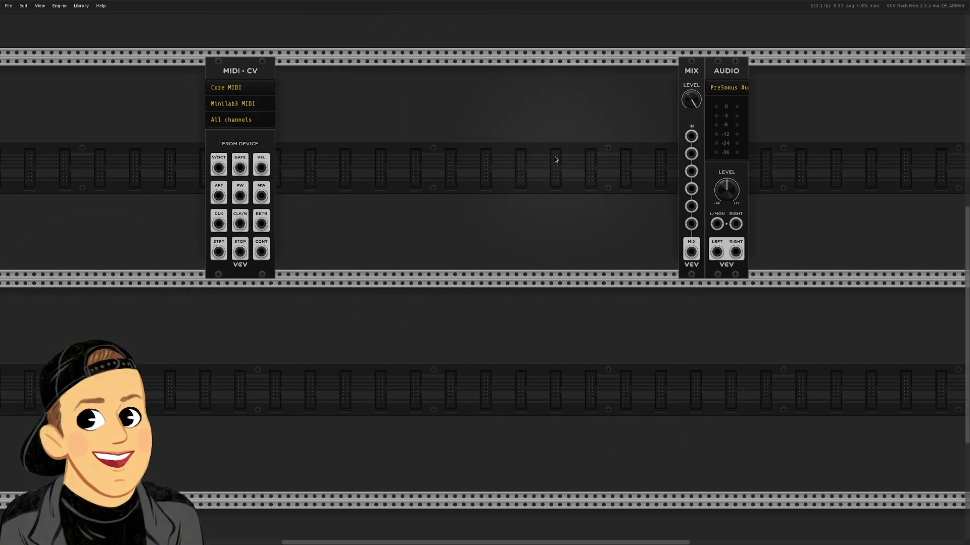
drag(241, 63, 207, 68)
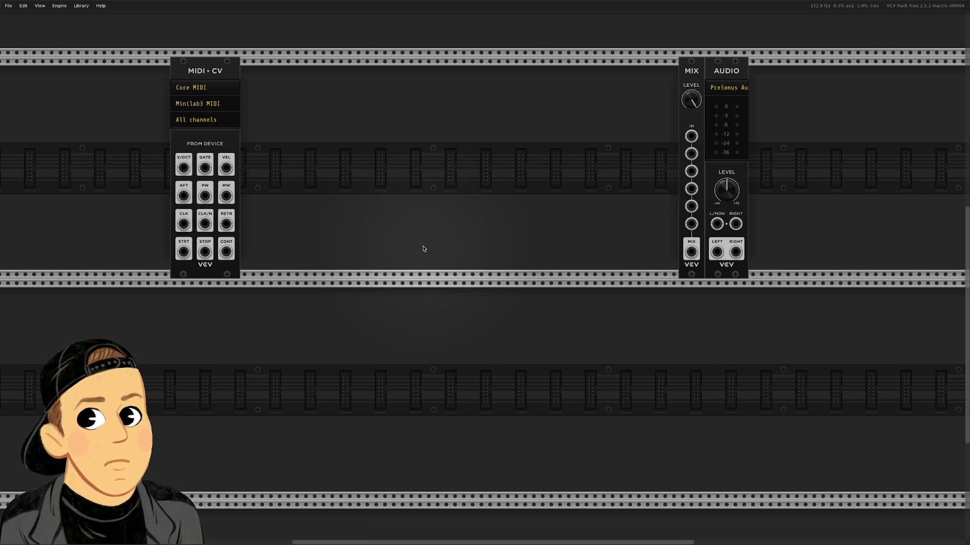
right_click(404, 226)
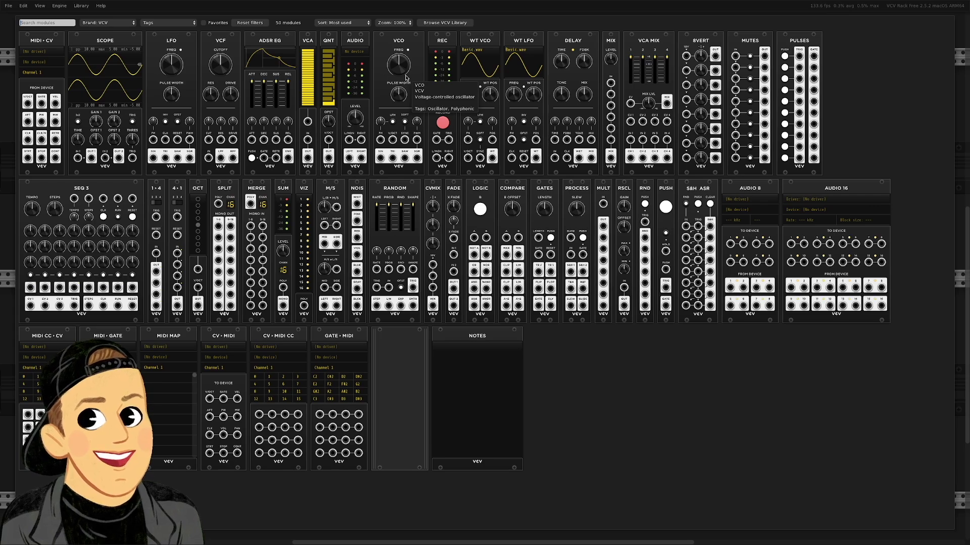
click(387, 43)
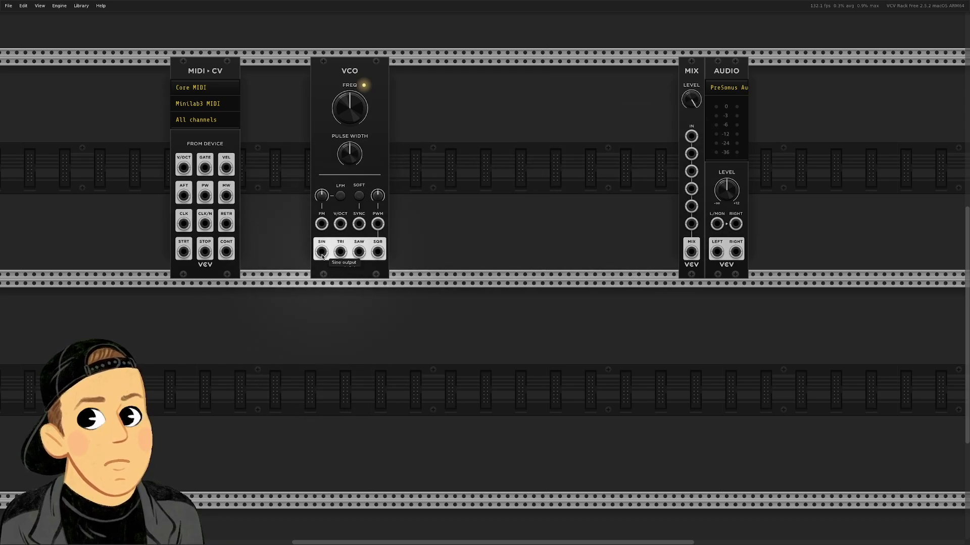
Patch the VCO's sine output through the mixer's first input to the audio module's L/MON input, and lower the mixer level
drag(322, 252, 691, 136)
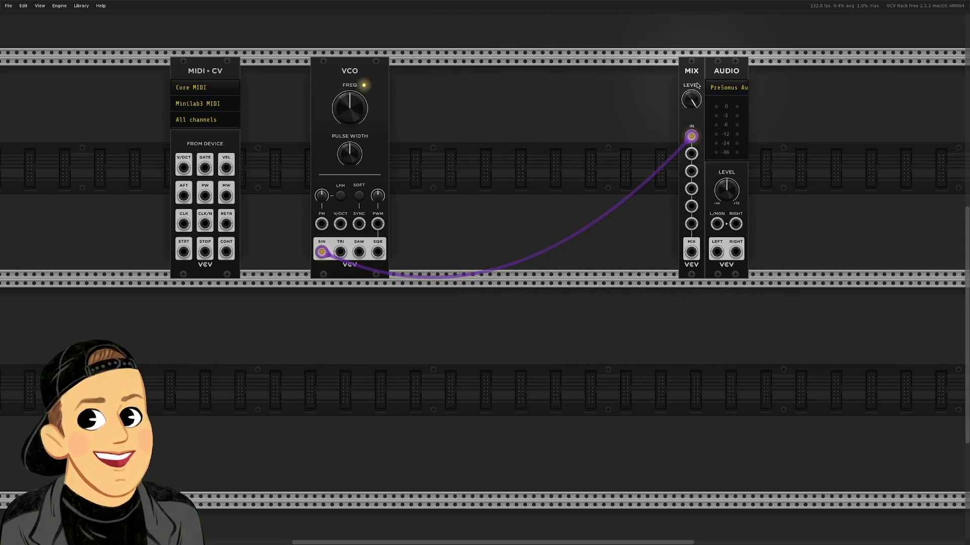
drag(691, 252, 716, 223)
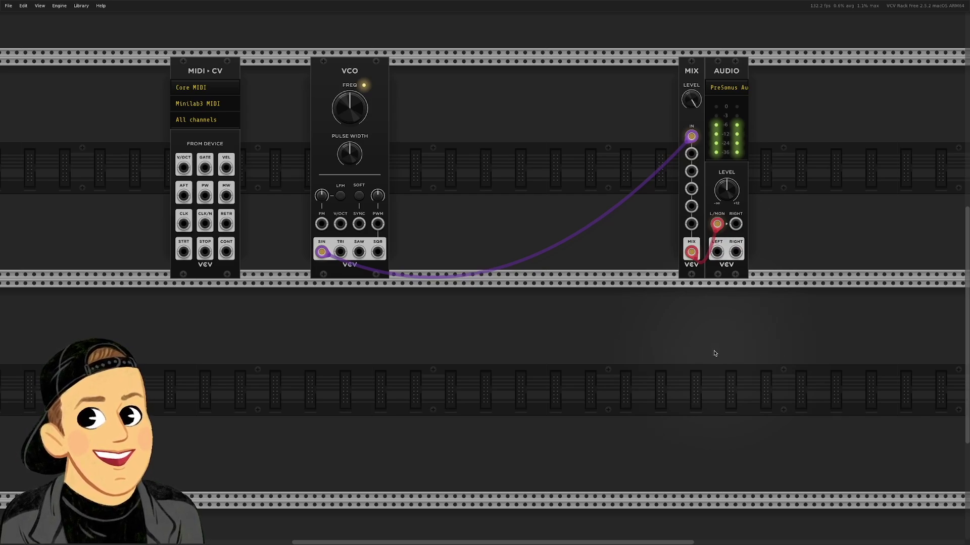
drag(691, 100, 691, 100)
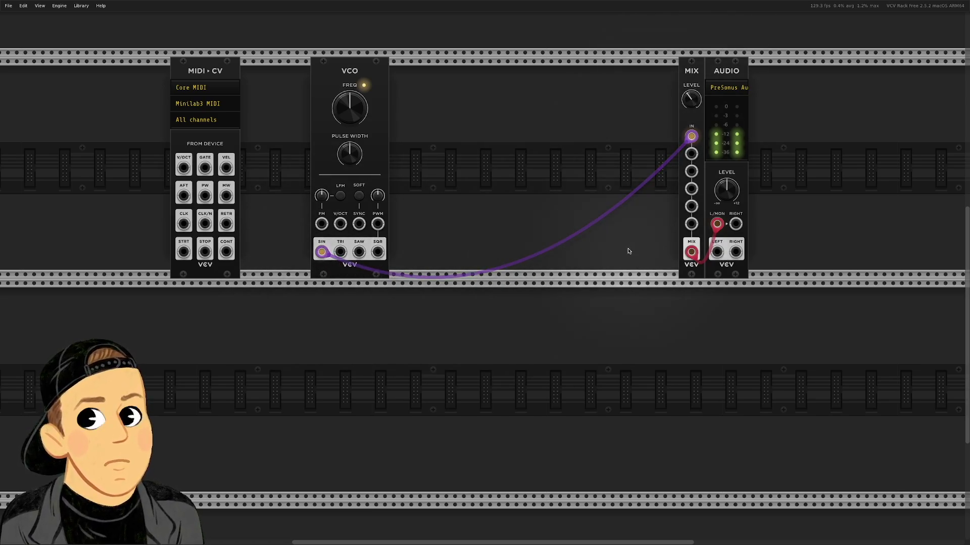
Audition the VCO's triangle and square outputs by moving the mixer cable between them, and return the cable to the sine output
mouse_move(319, 254)
mouse_move(322, 252)
mouse_down()
mouse_move(335, 270)
mouse_move(340, 252)
mouse_up()
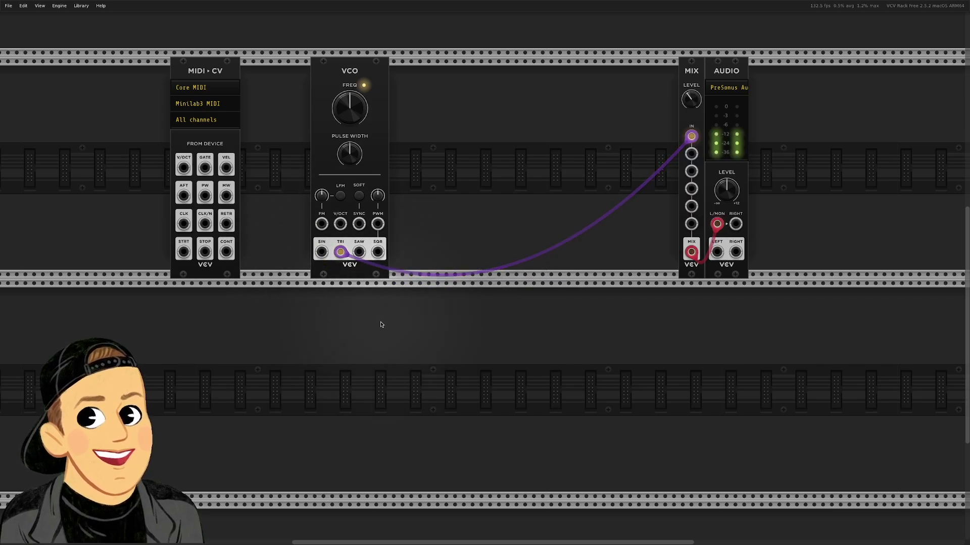
mouse_move(341, 254)
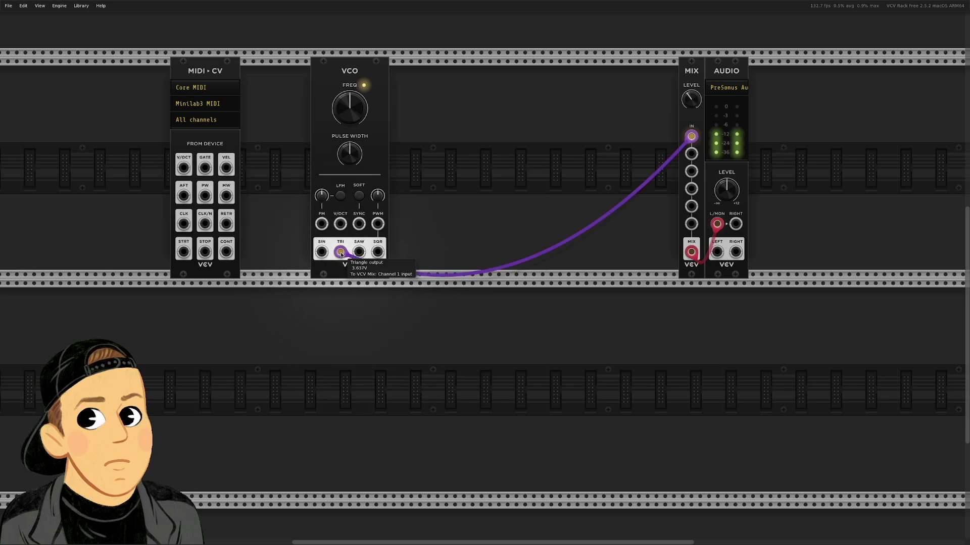
drag(341, 254, 378, 256)
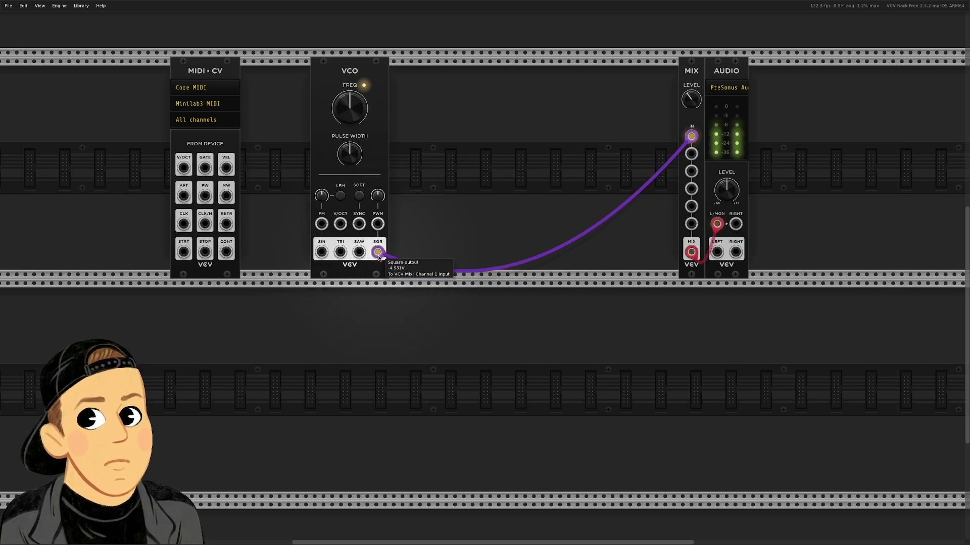
drag(378, 252, 324, 261)
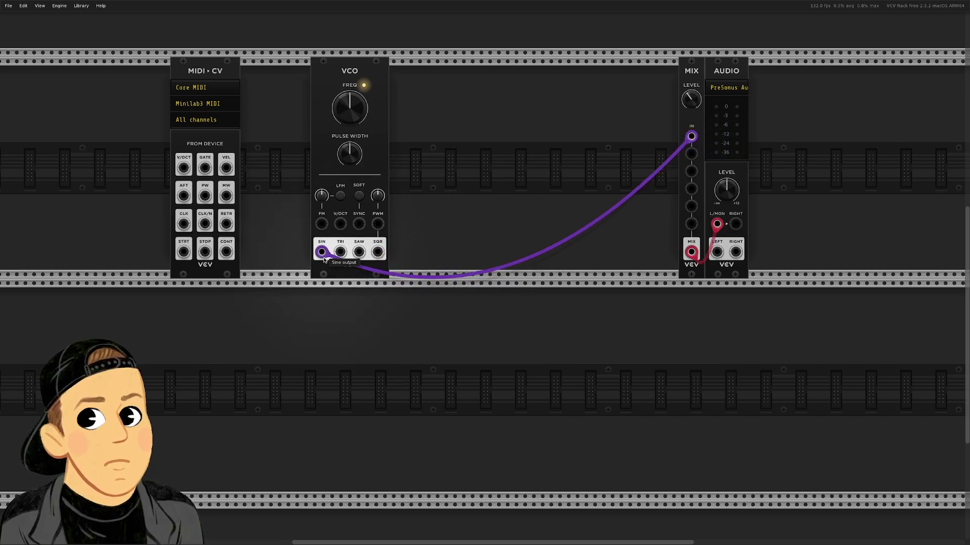
mouse_move(691, 104)
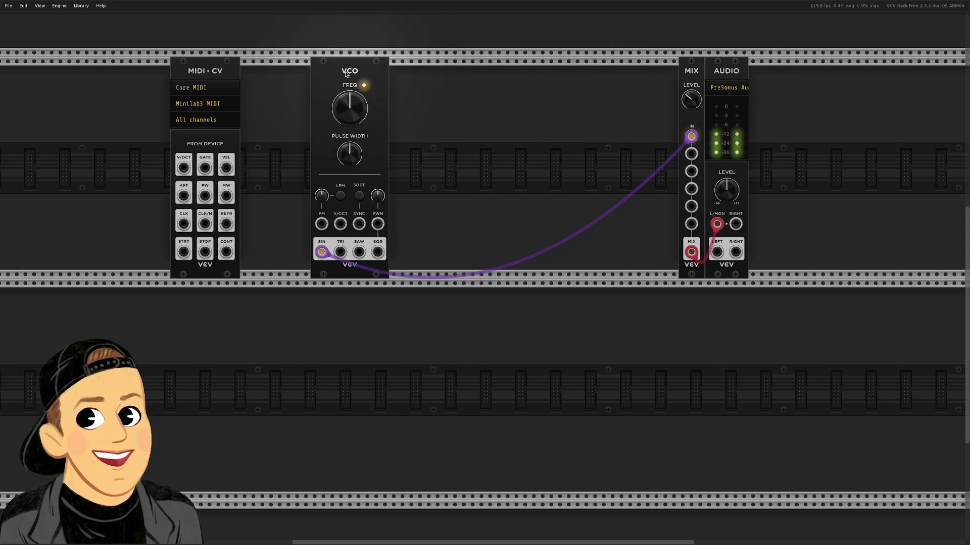
Sweep the VCO frequency to hear the pitch change, and return it to 261.63 Hz
mouse_move(356, 118)
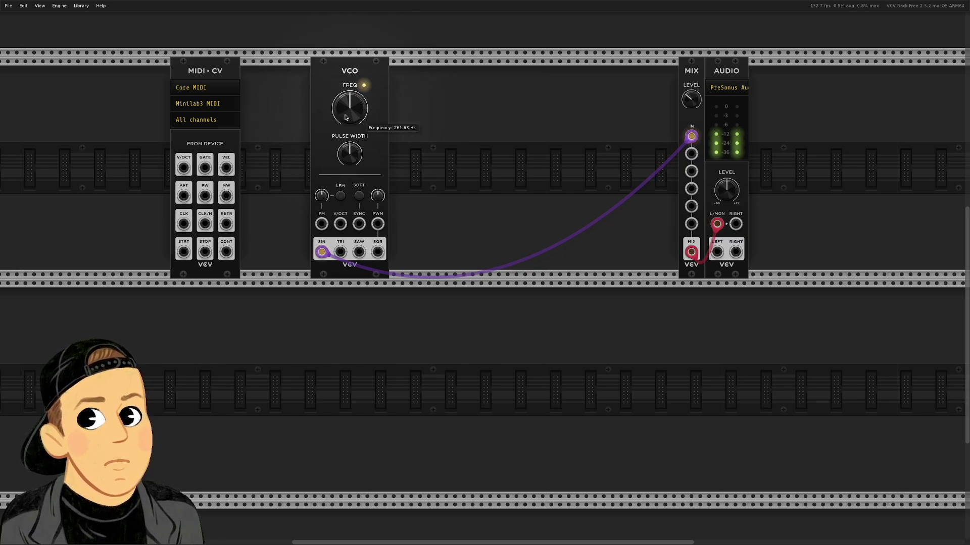
drag(356, 117, 350, 105)
drag(349, 106, 349, 110)
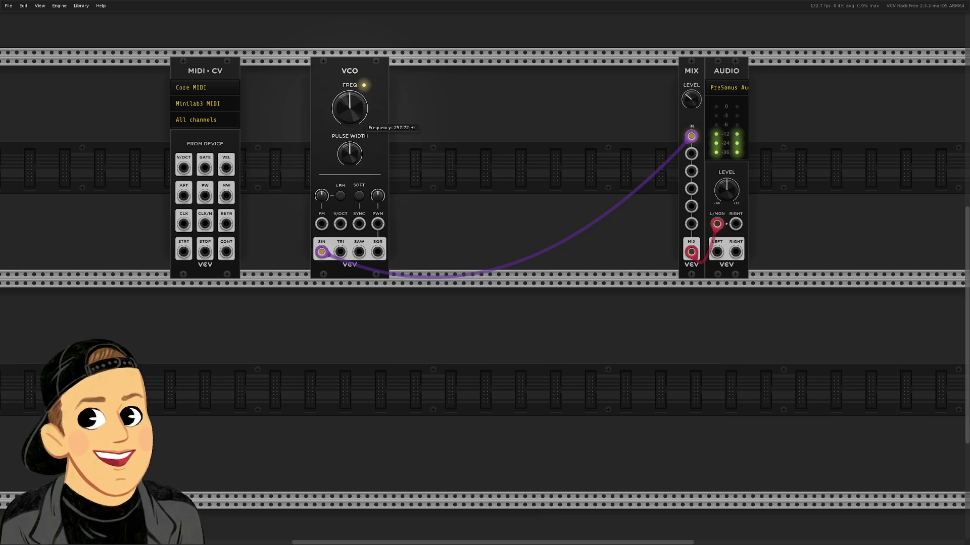
drag(356, 113, 356, 110)
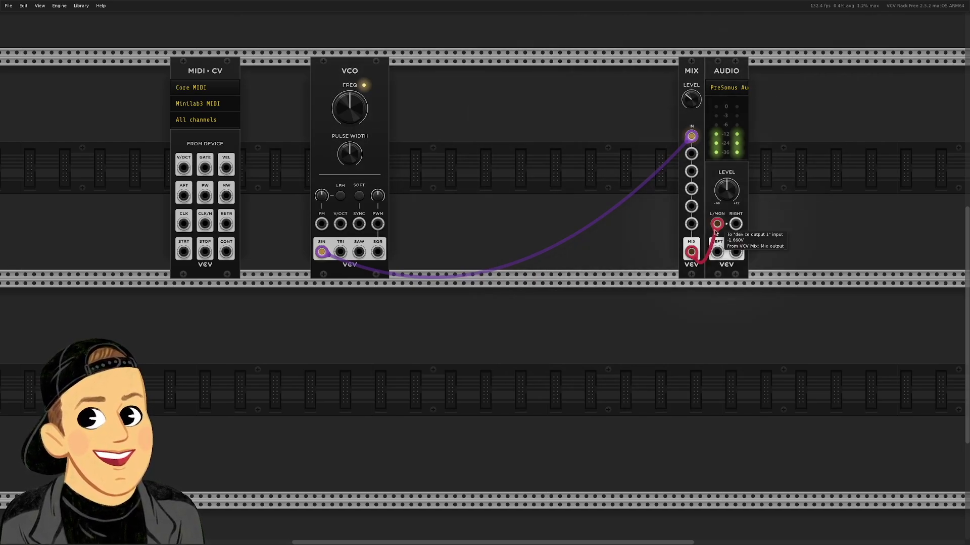
mouse_move(349, 124)
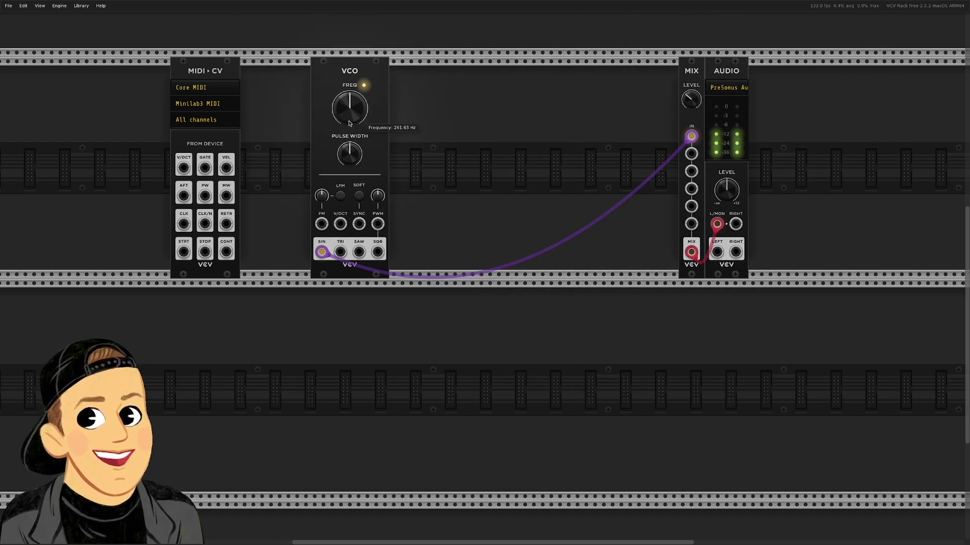
mouse_move(346, 104)
mouse_down()
mouse_move(345, 115)
mouse_move(346, 105)
mouse_up()
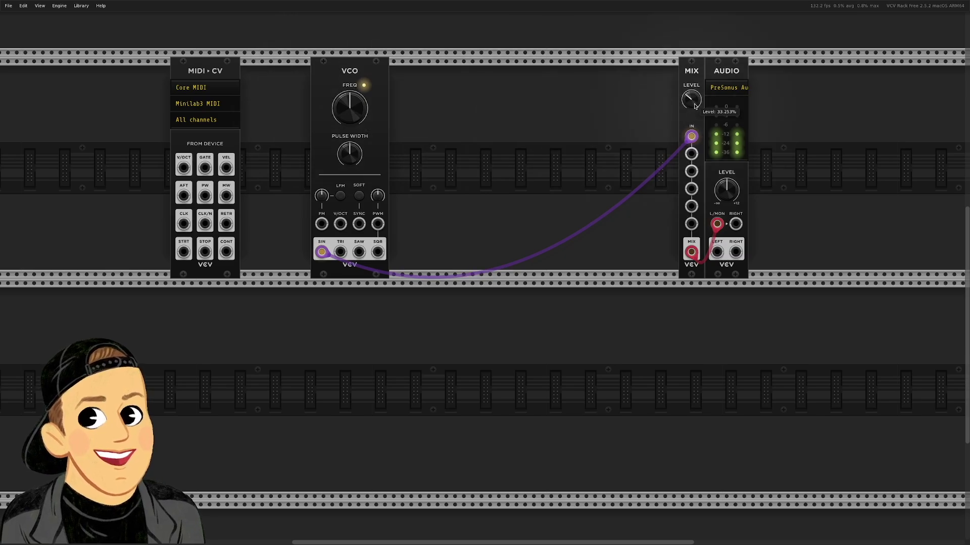
With the mixer level turned down, patch MIDI-CV's V/OCT output into the VCO's V/OCT input, and raise the mixer level again
drag(691, 100, 691, 121)
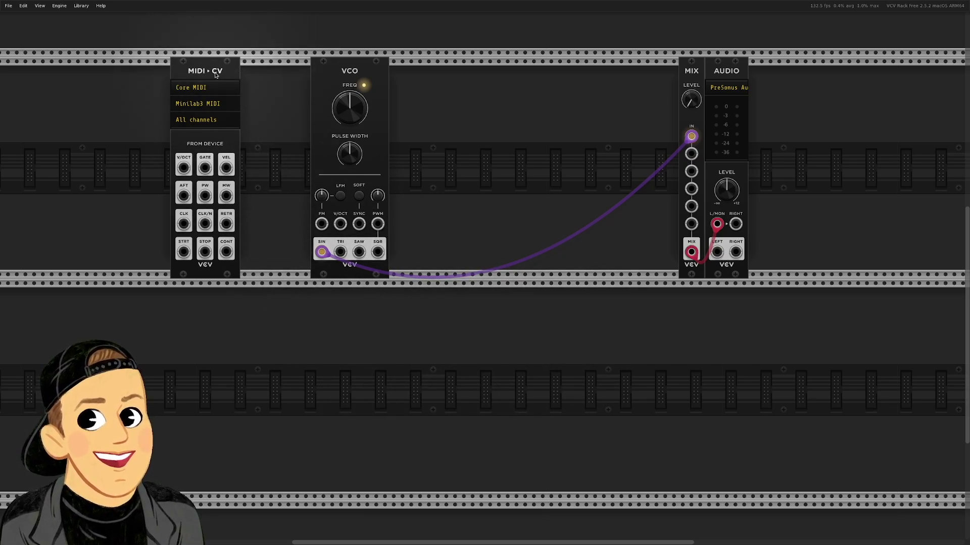
mouse_move(351, 98)
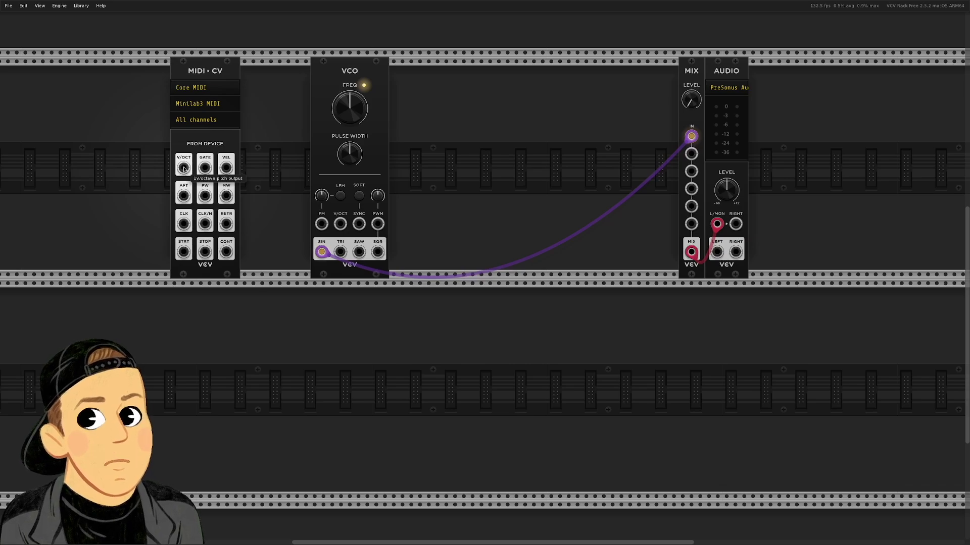
drag(183, 168, 341, 228)
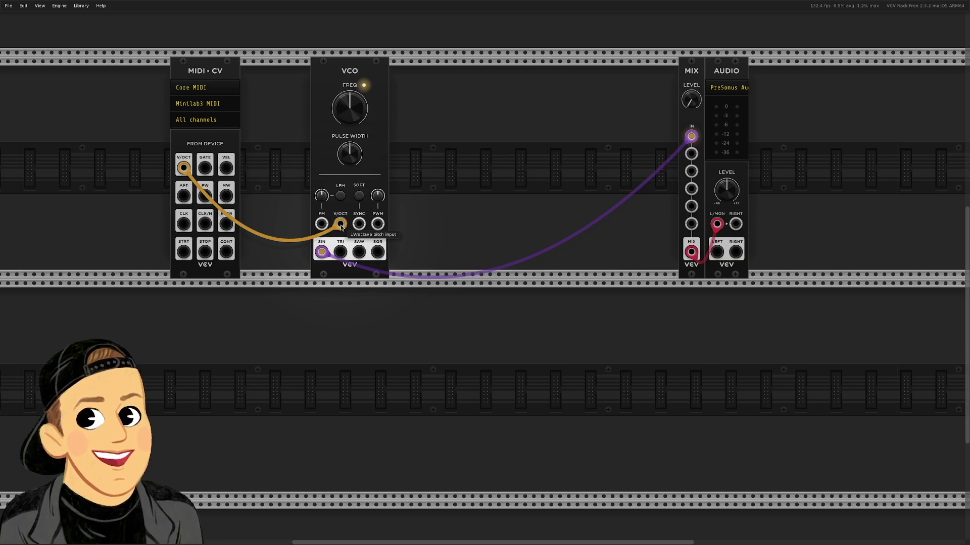
drag(341, 228, 341, 227)
drag(691, 100, 691, 84)
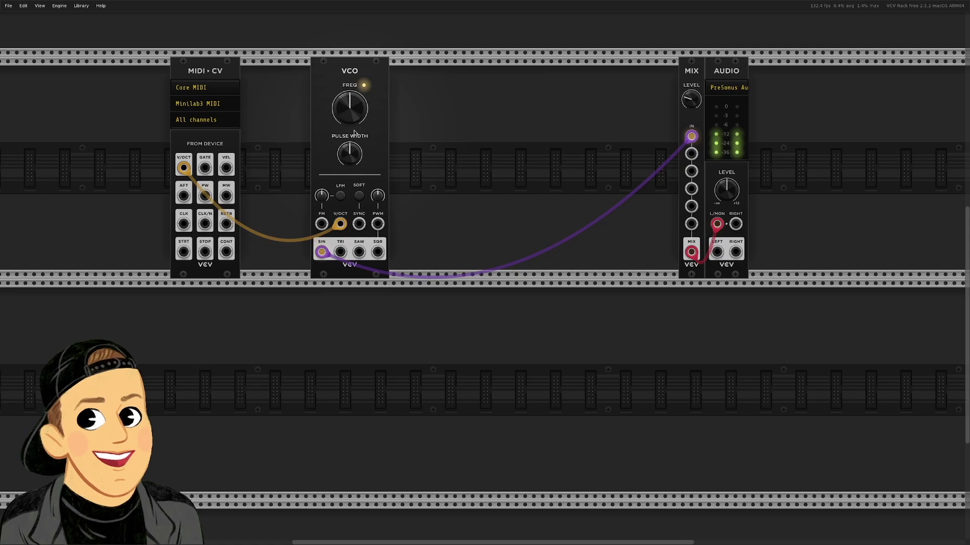
mouse_move(355, 117)
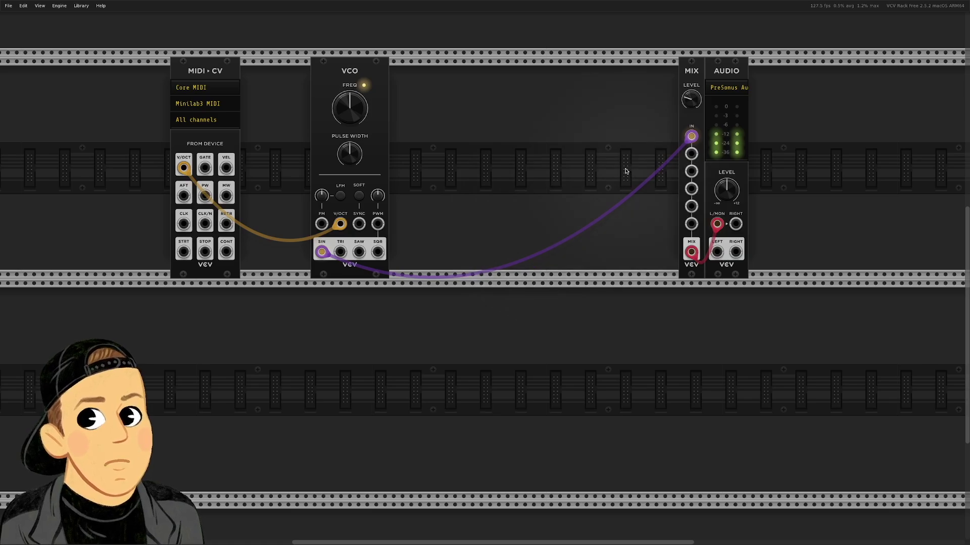
Disconnect the VCO's sine output from the mixer and move the VCO closer to the MIDI-CV module
drag(691, 136, 481, 296)
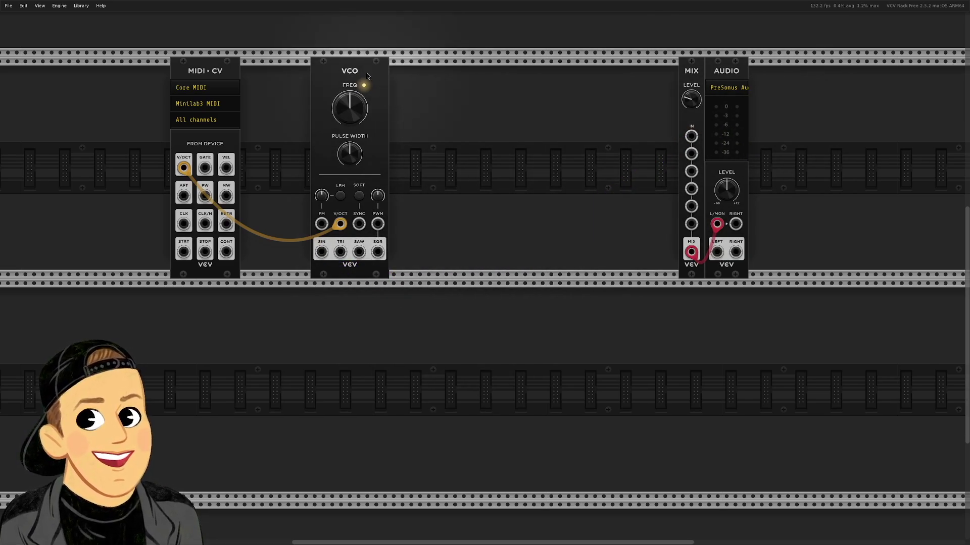
drag(370, 77, 335, 77)
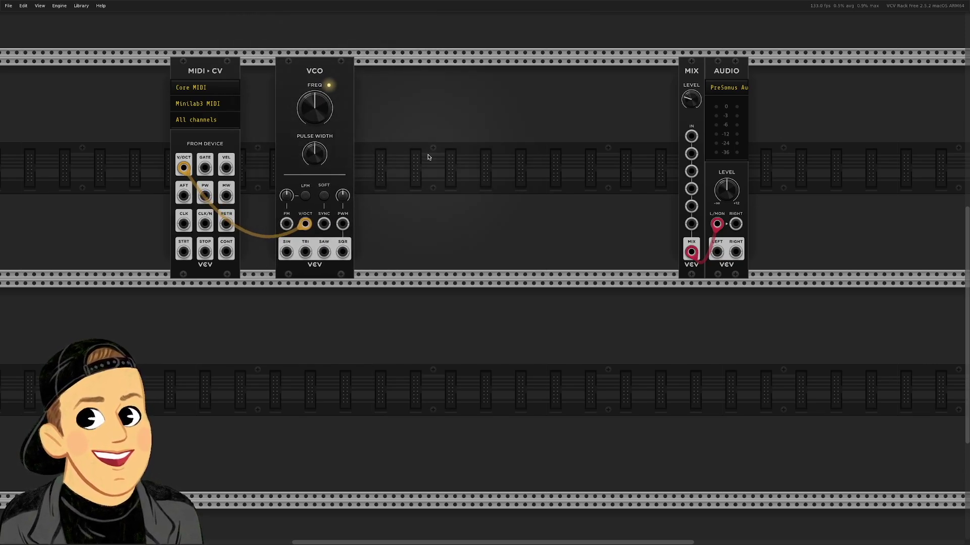
Add a VCA module and position it between the VCO and MIX modules, leaving space on both sides
right_click(444, 113)
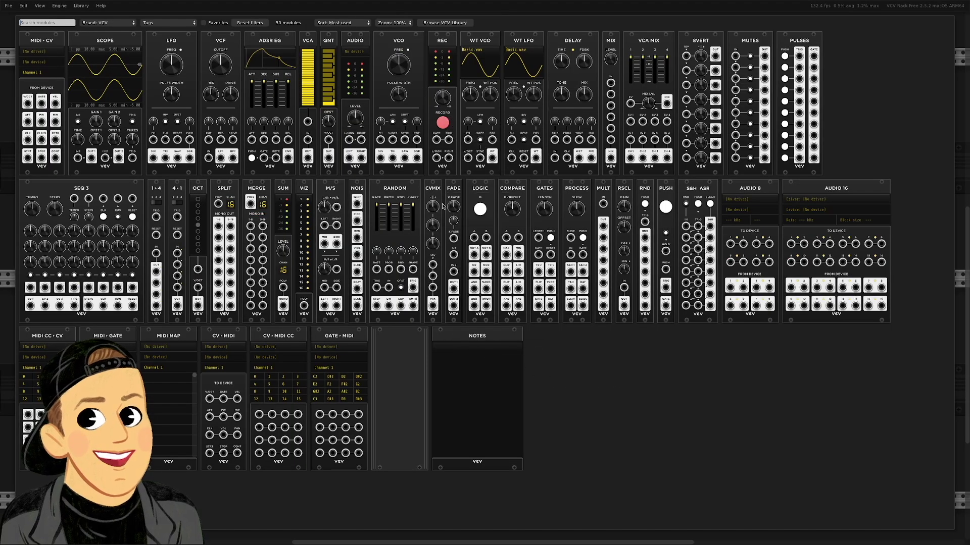
click(307, 71)
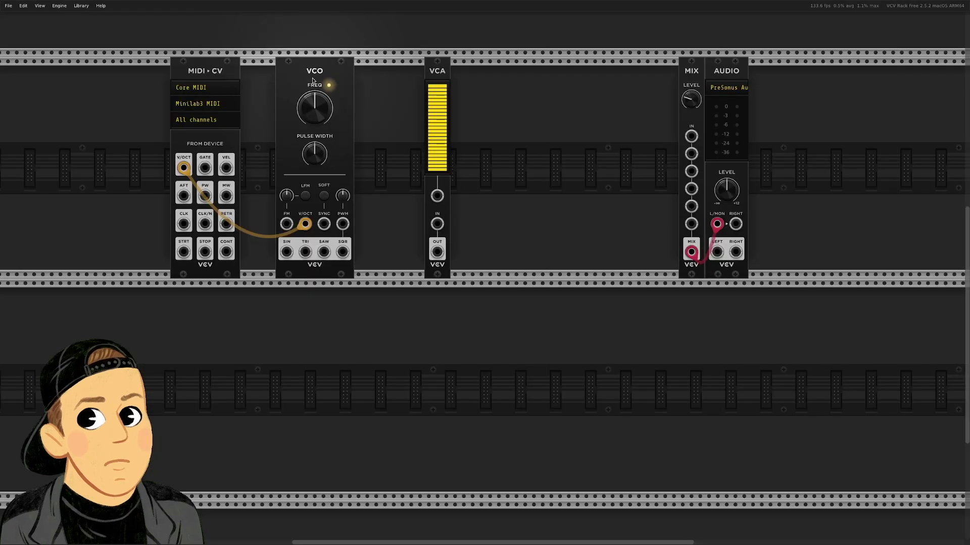
drag(439, 71, 469, 70)
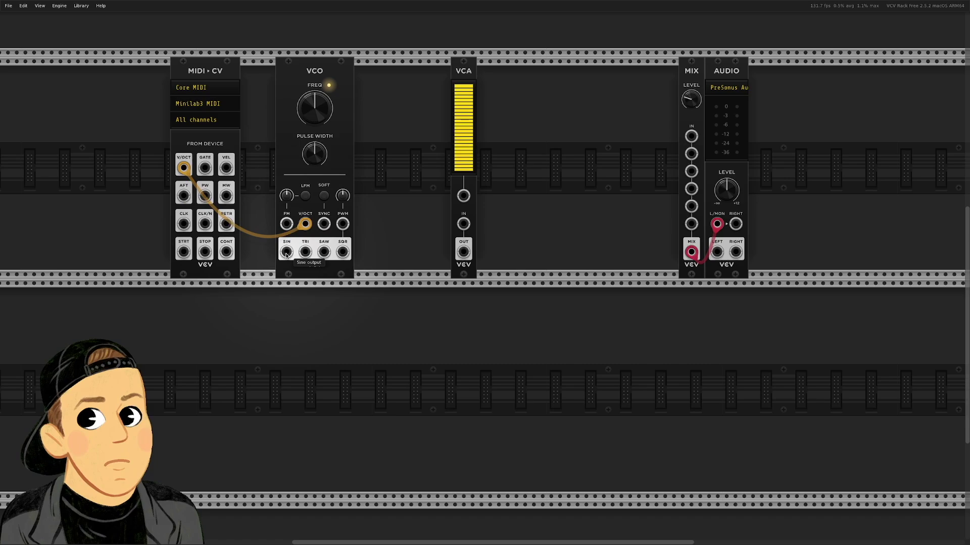
Patch the VCO's sine output into the VCA's input and the VCA's output into the mixer's first input
drag(286, 254, 462, 228)
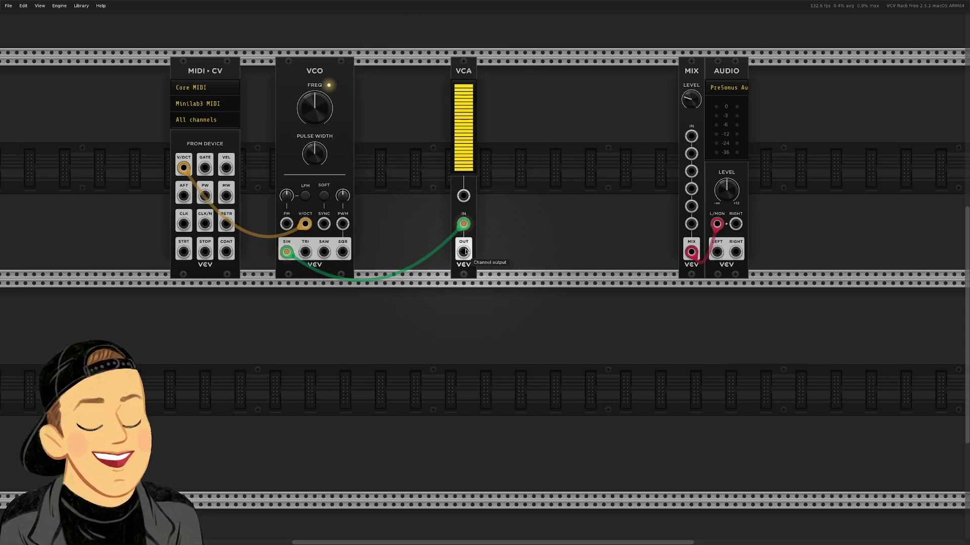
drag(464, 253, 689, 137)
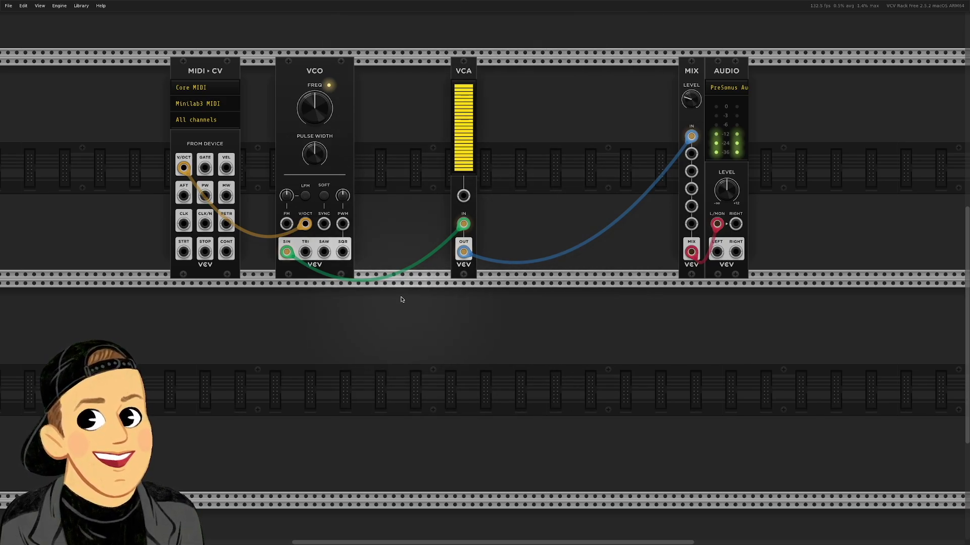
Sweep the VCA level down to zero and back up to full, raising the mixer level to about 37.8% in between
mouse_move(467, 103)
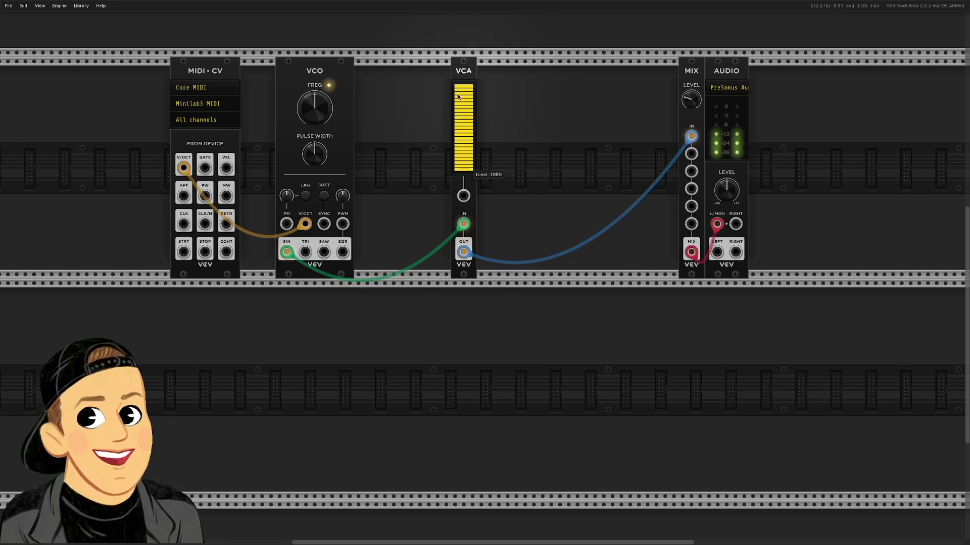
drag(463, 90, 463, 174)
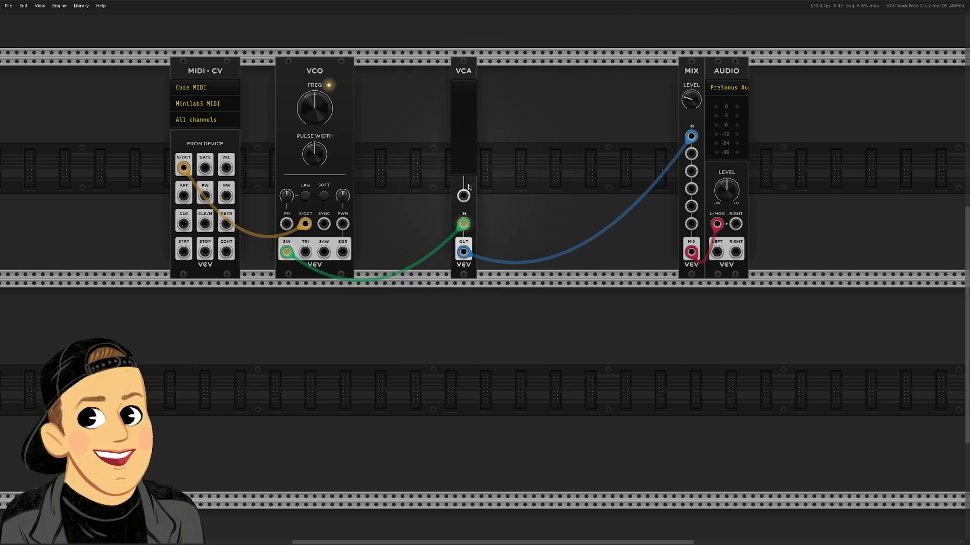
mouse_move(690, 102)
drag(690, 102, 690, 97)
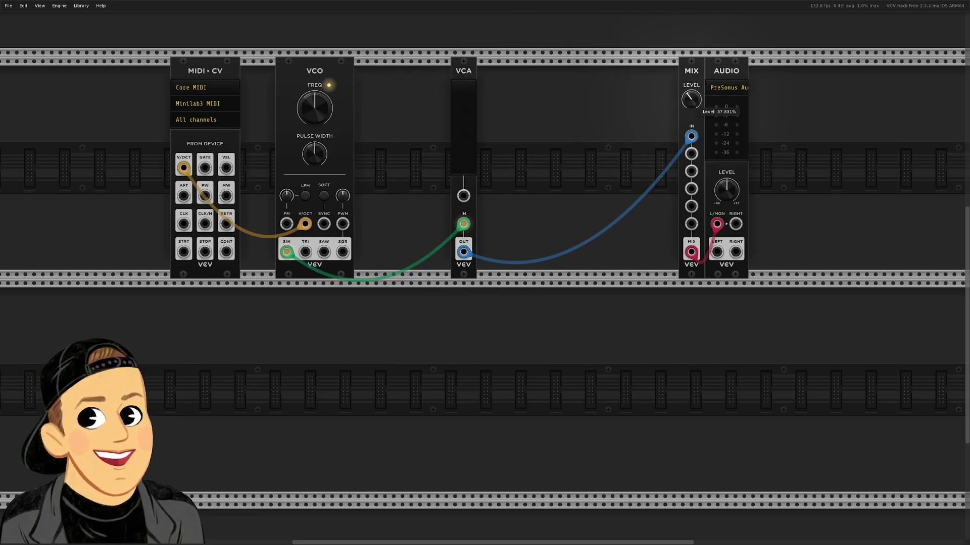
drag(463, 169, 463, 85)
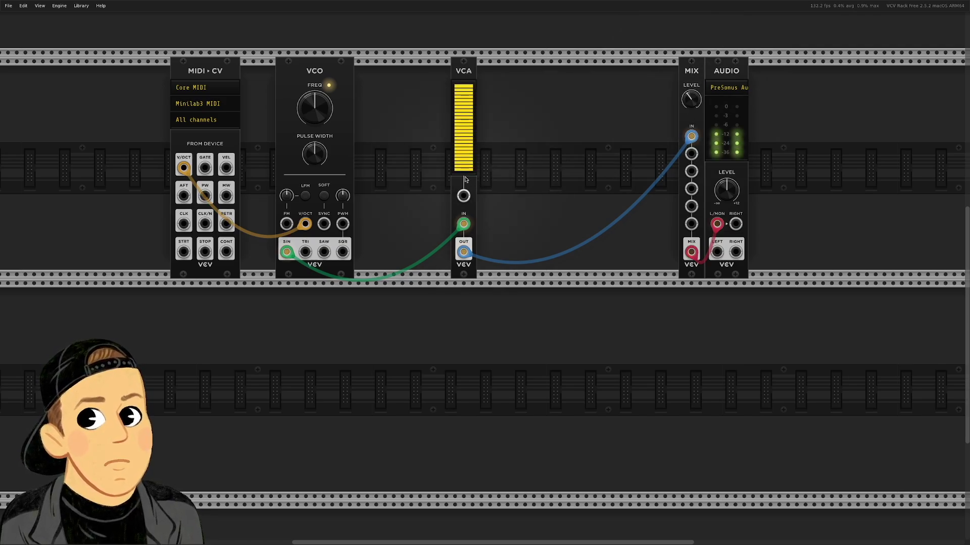
Lower the VCA level to zero and patch MIDI-CV's GATE output into the VCA's control input above its audio input
drag(463, 88, 463, 170)
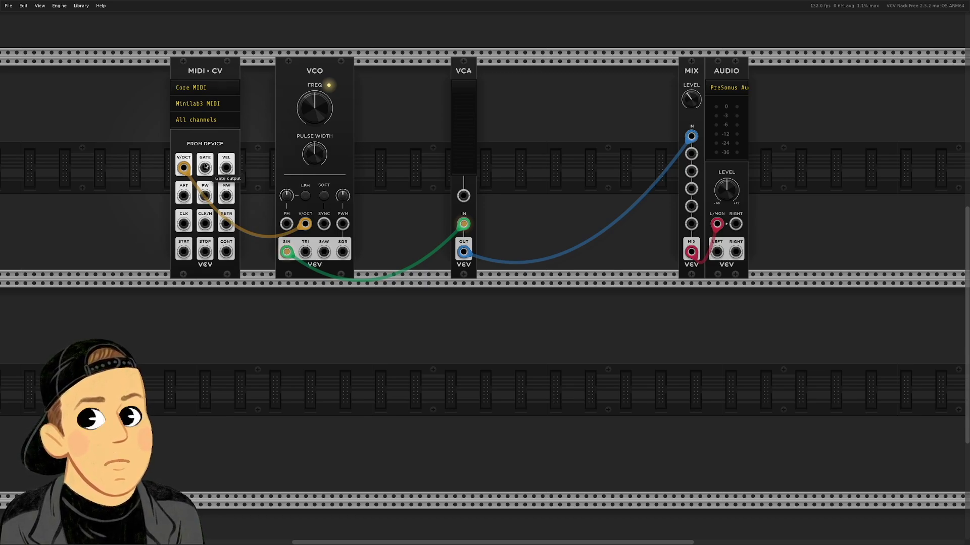
drag(204, 169, 464, 196)
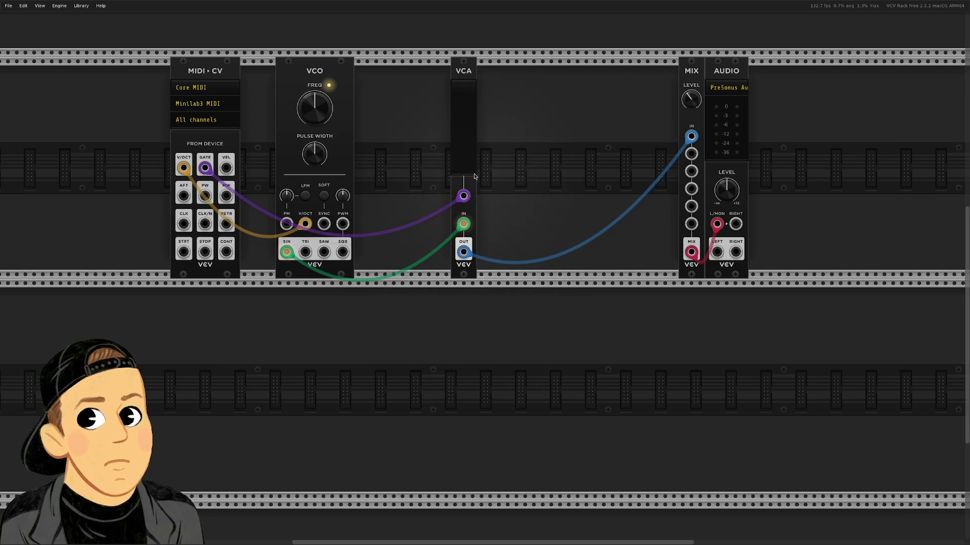
Raise the VCA level to 100% and turn the mixer level up slightly past the middle
drag(470, 131, 470, 83)
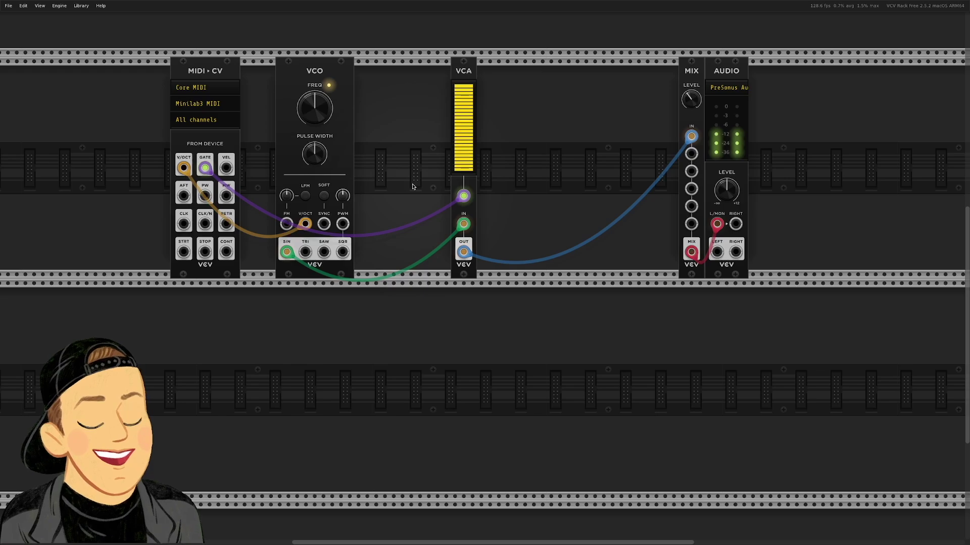
mouse_move(692, 101)
drag(691, 101, 692, 96)
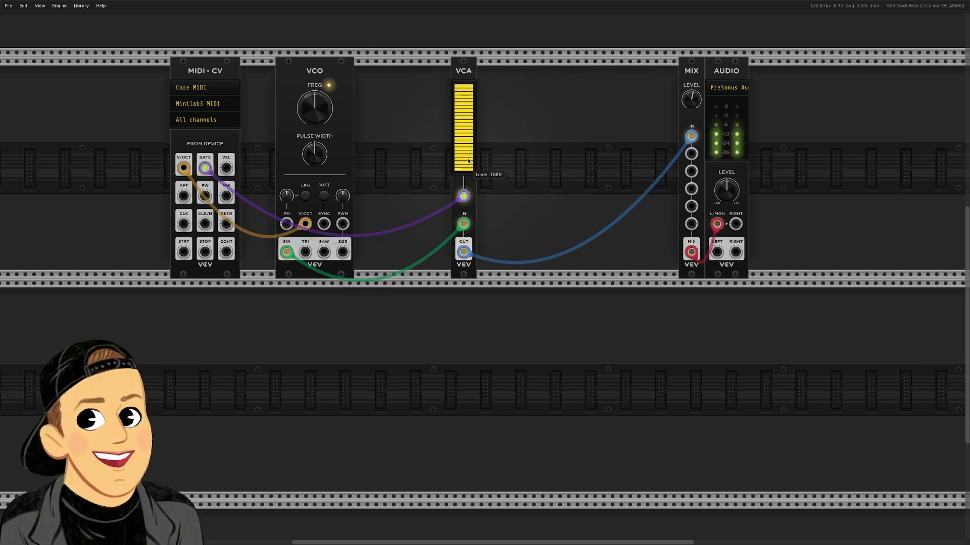
mouse_move(467, 104)
mouse_move(463, 198)
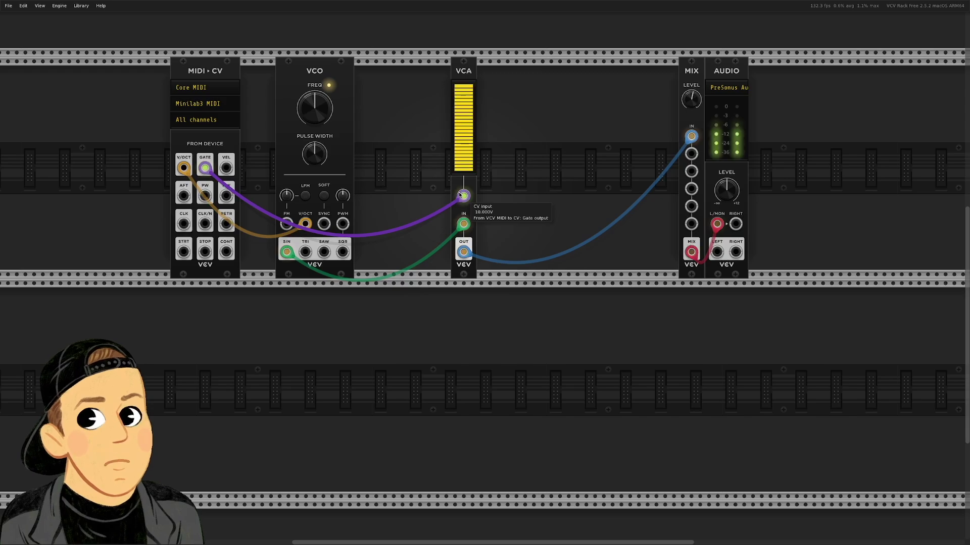
Add an ADSR EG module and arrange it between the VCO and VCA, shifting the VCA toward the mixer to make room
right_click(544, 132)
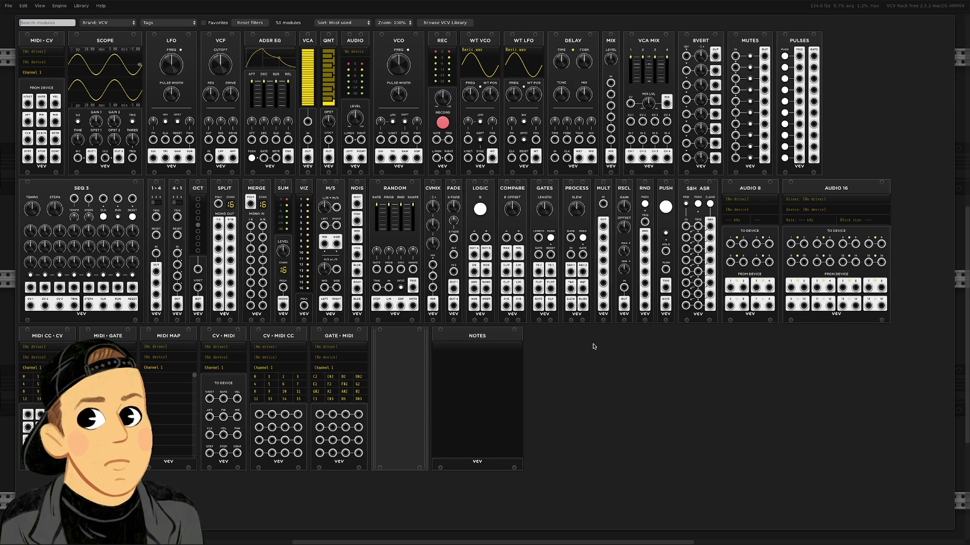
key(Escape)
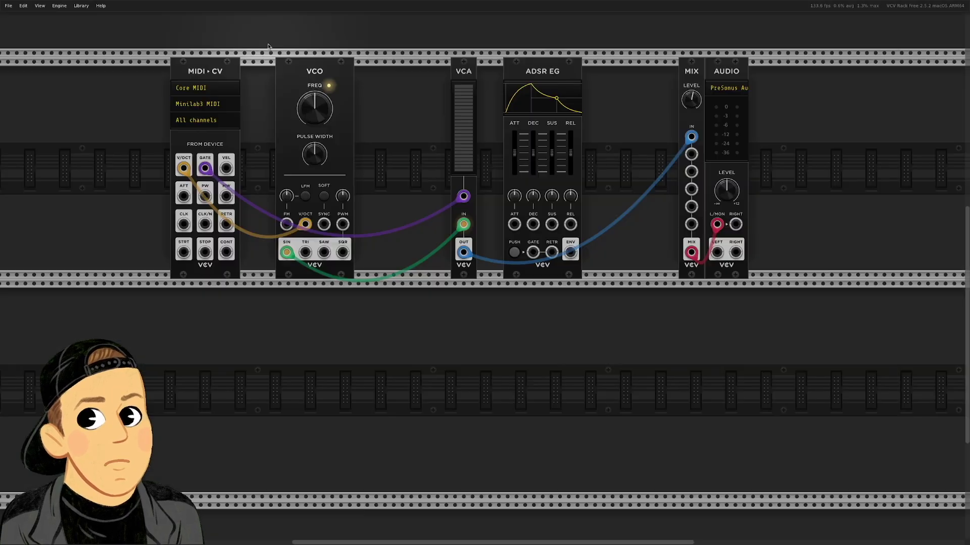
drag(552, 79, 508, 79)
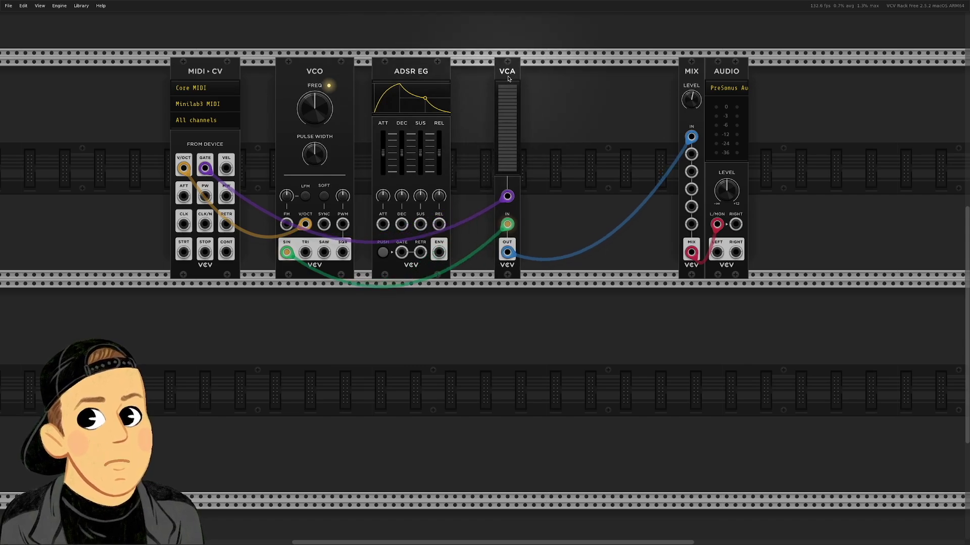
mouse_move(442, 79)
mouse_down()
mouse_move(421, 79)
mouse_move(457, 81)
mouse_move(437, 84)
mouse_up()
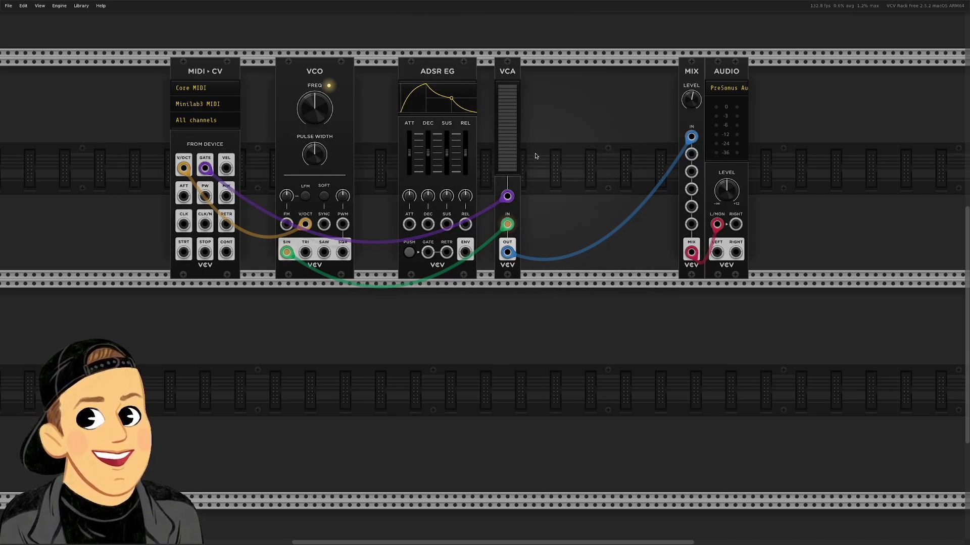
Move the GATE cable to ADSR EG's GATE input, patch ENV into the VCA's CV input, and repatch the VCA output to the mixer's first input
drag(507, 196, 428, 252)
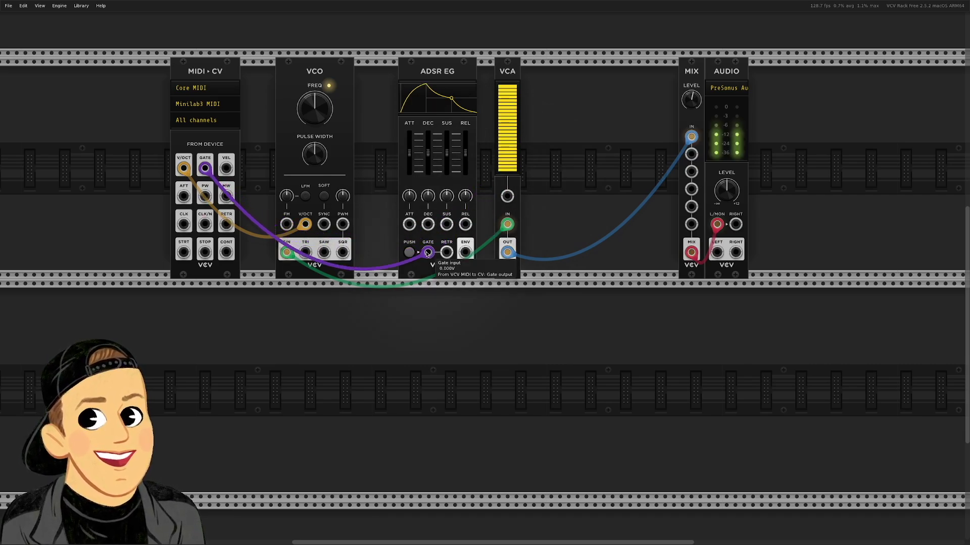
drag(691, 136, 601, 233)
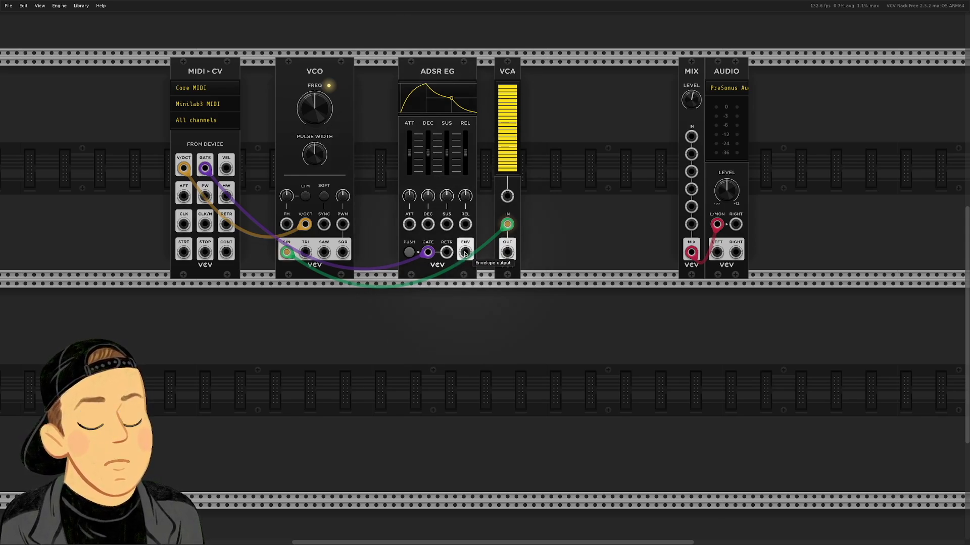
drag(465, 253, 506, 198)
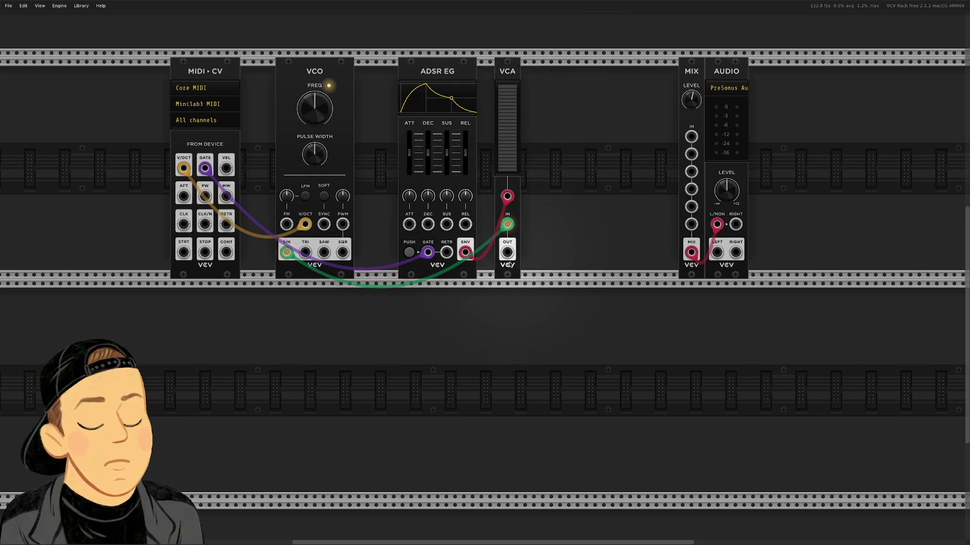
drag(508, 253, 688, 140)
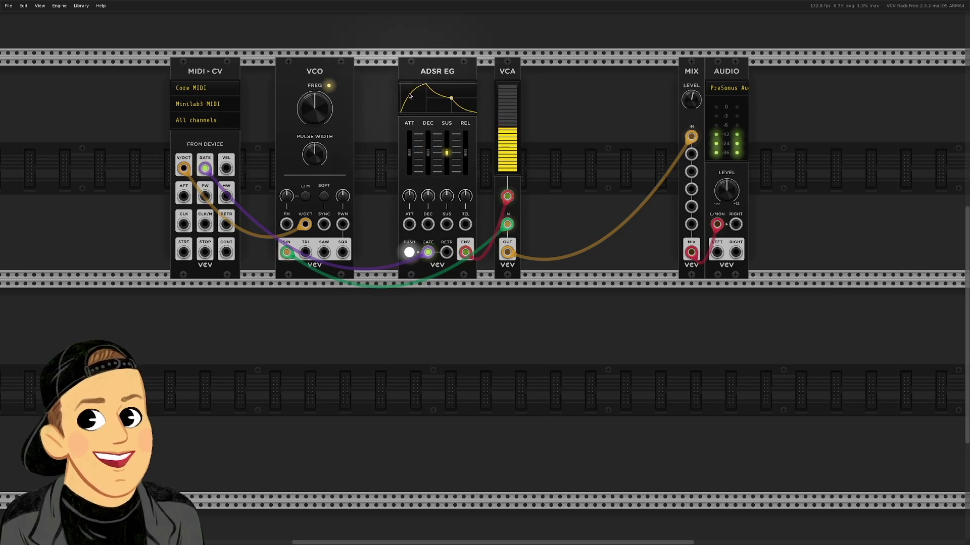
Try a longer attack on the ADSR envelope, shorten it to about 10.6 ms and 1 ms, and settle slightly above the minimum
mouse_move(404, 133)
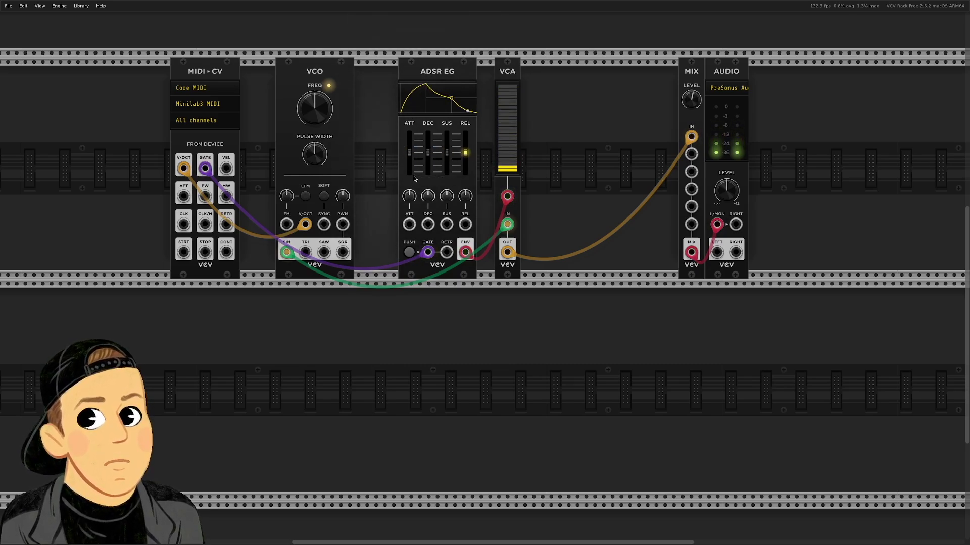
drag(428, 151, 432, 180)
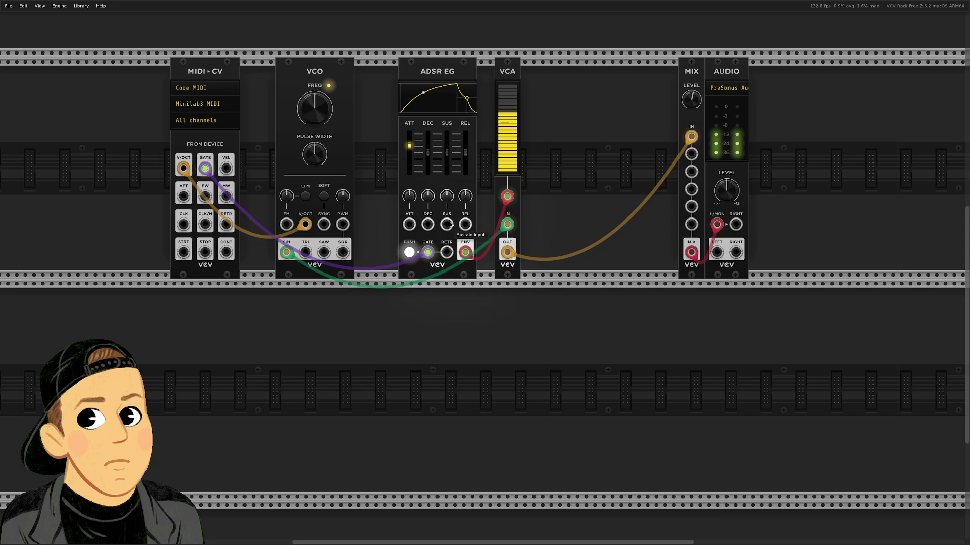
drag(409, 149, 409, 162)
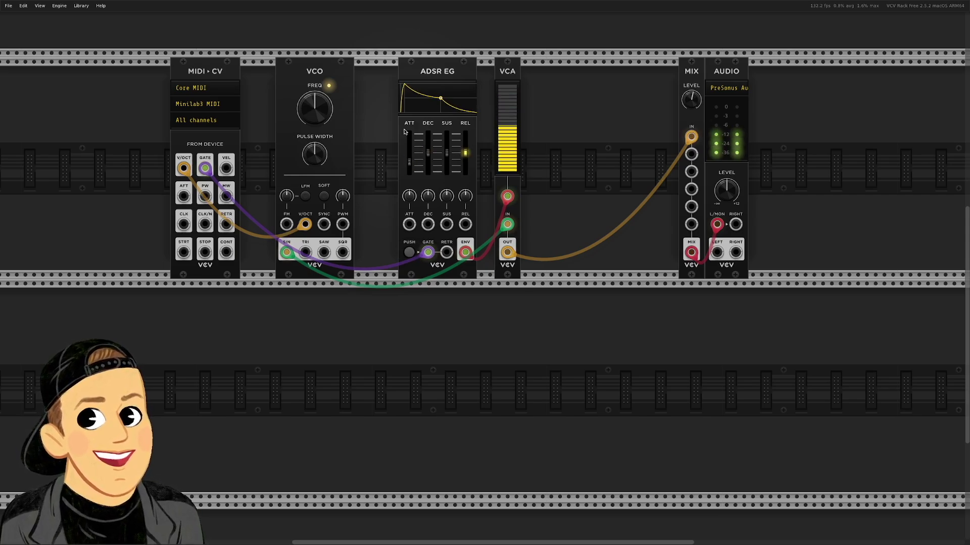
mouse_move(408, 159)
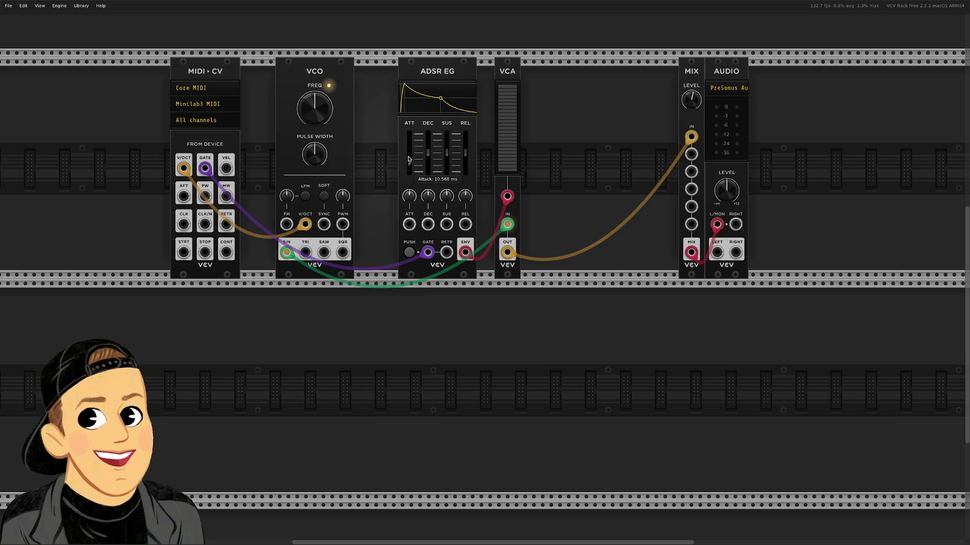
drag(408, 159, 410, 163)
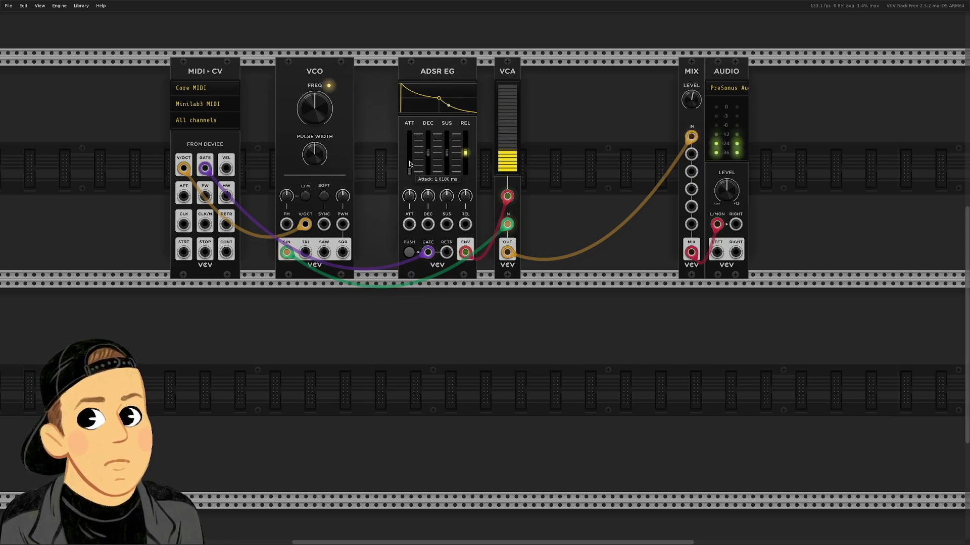
drag(411, 173, 411, 172)
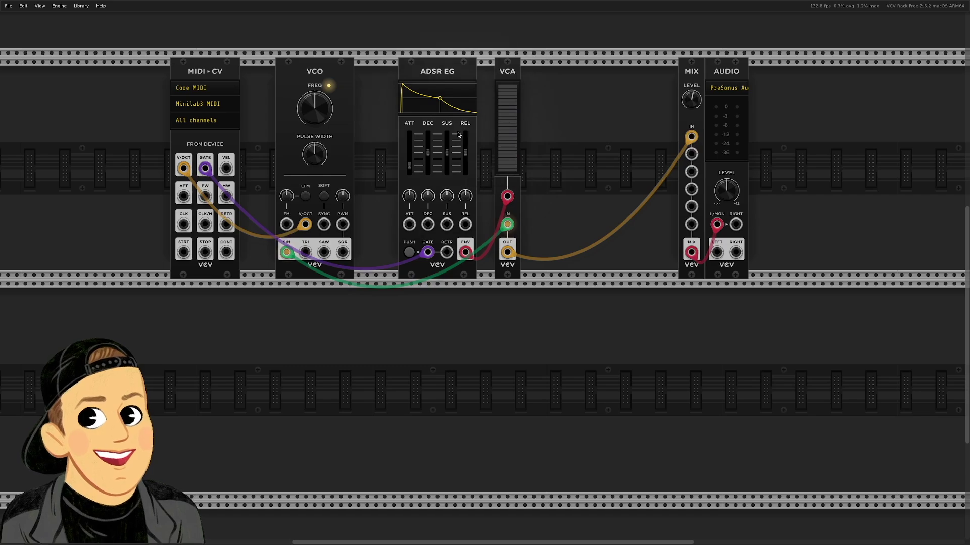
Try the envelope's sustain at 100% and 14.8%, and reset it to its default
mouse_move(447, 158)
drag(447, 154, 447, 134)
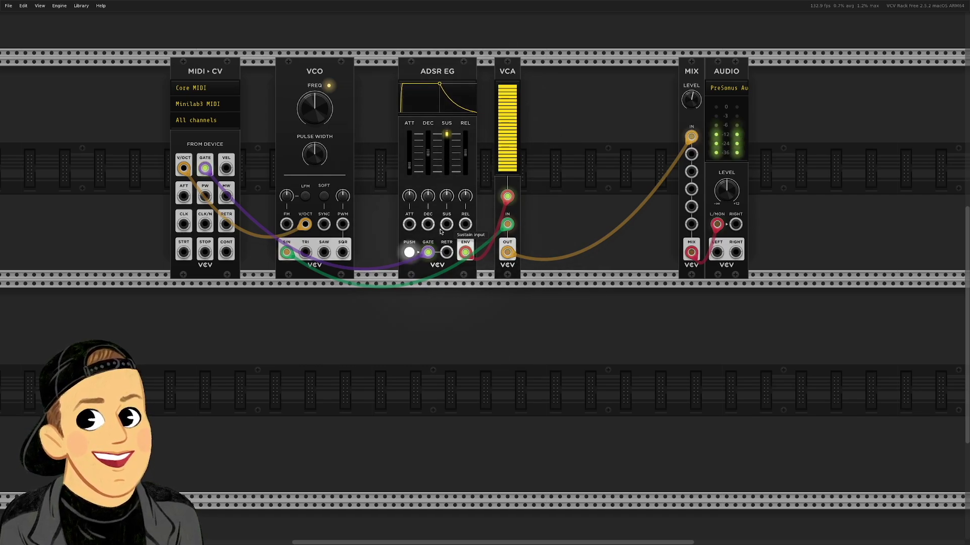
mouse_move(443, 197)
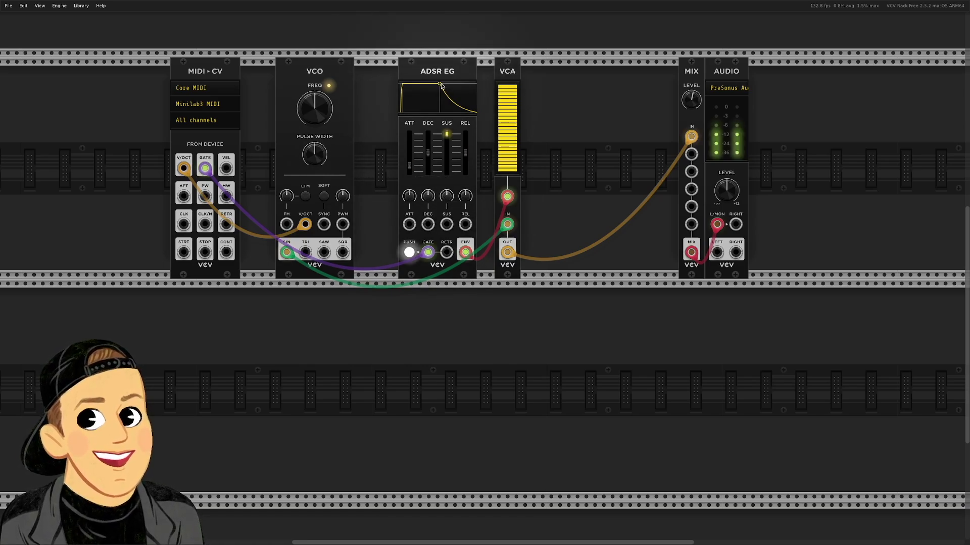
mouse_move(452, 170)
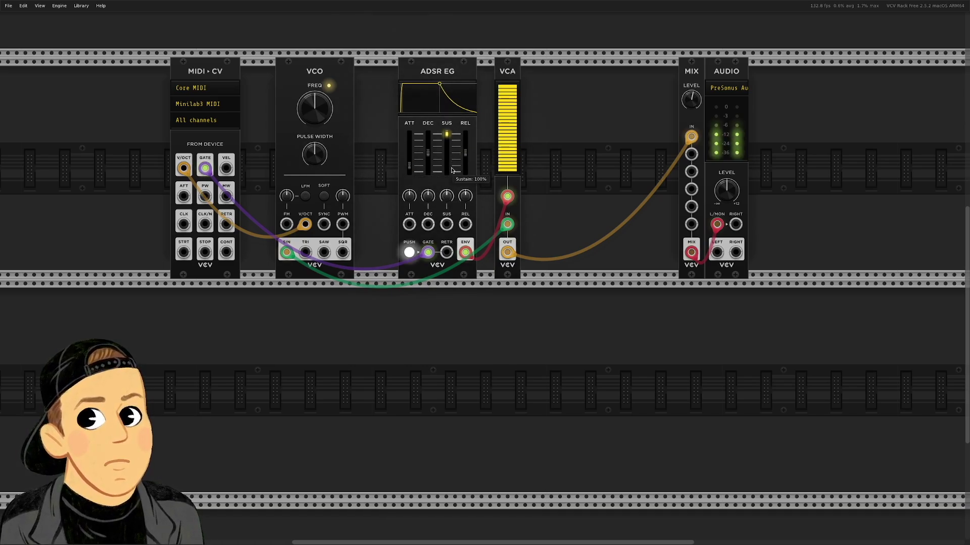
drag(446, 133, 446, 166)
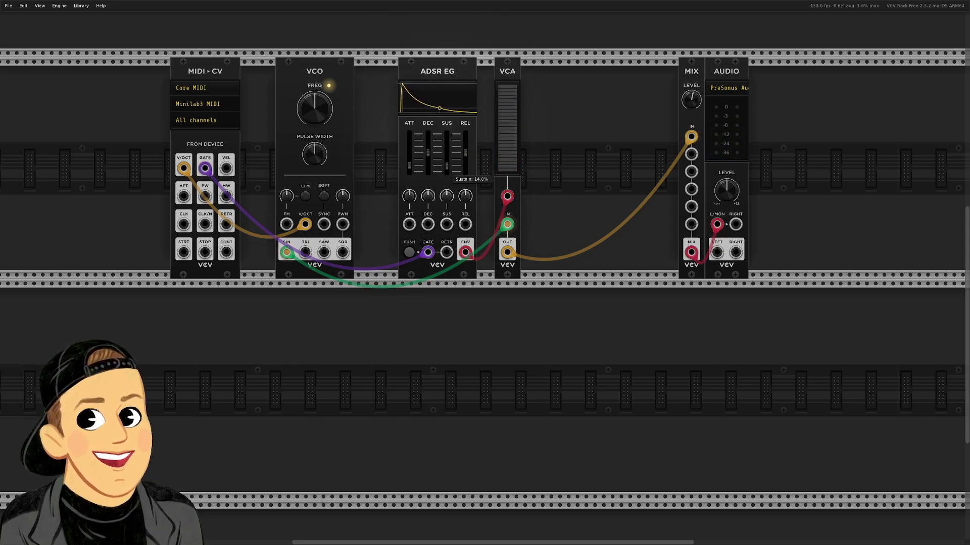
mouse_move(471, 143)
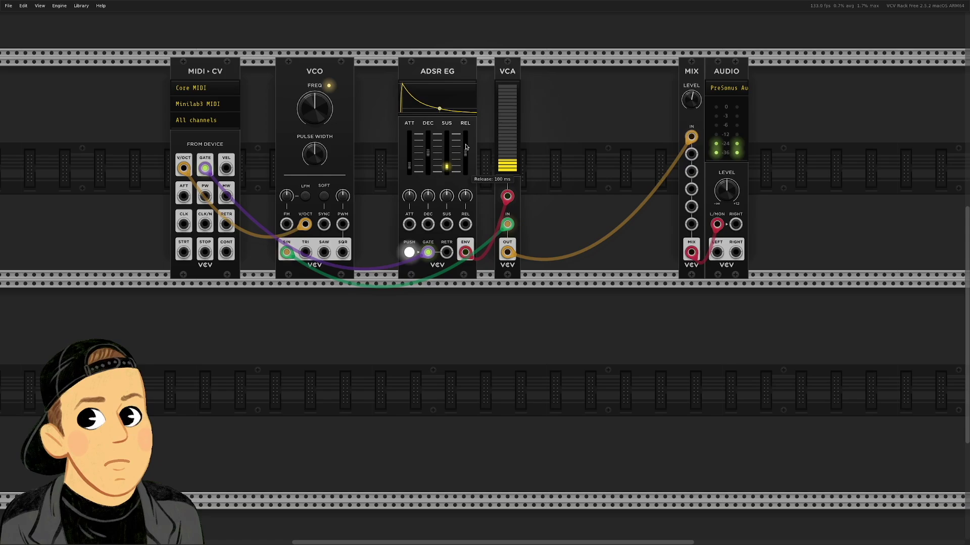
double_click(448, 169)
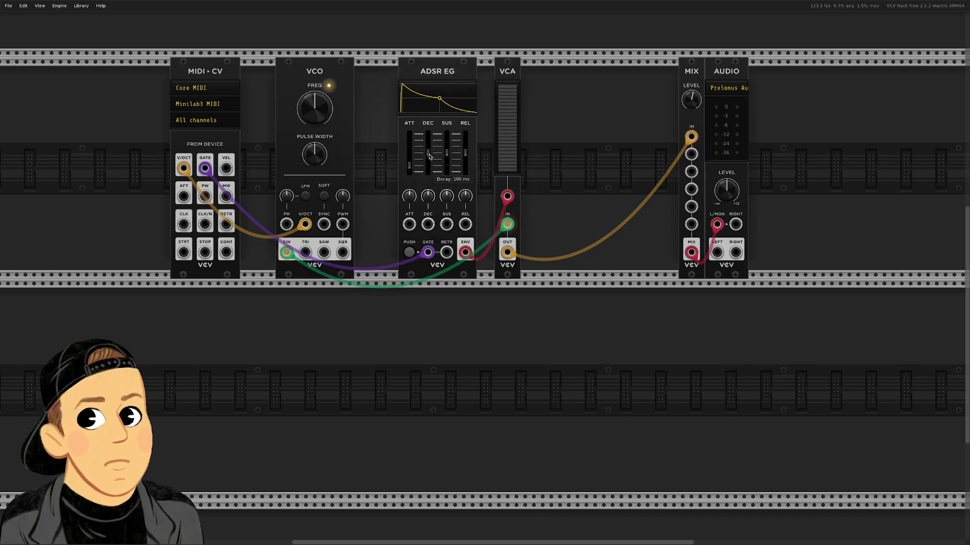
Shorten the envelope's decay and try release times of about 1977 ms, 3.3 ms, 180 ms and 29.6 ms, leaving release around mid-range
drag(428, 155, 427, 162)
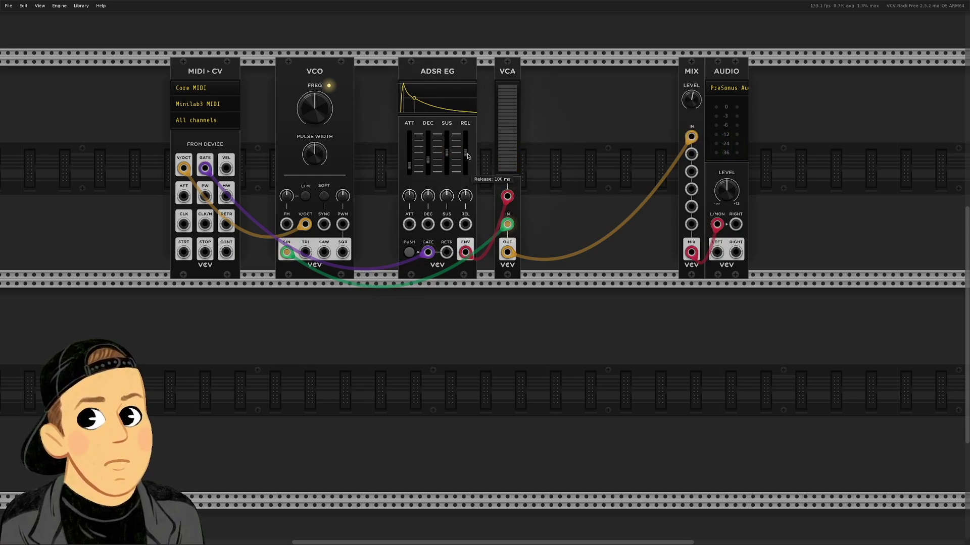
drag(465, 156, 466, 150)
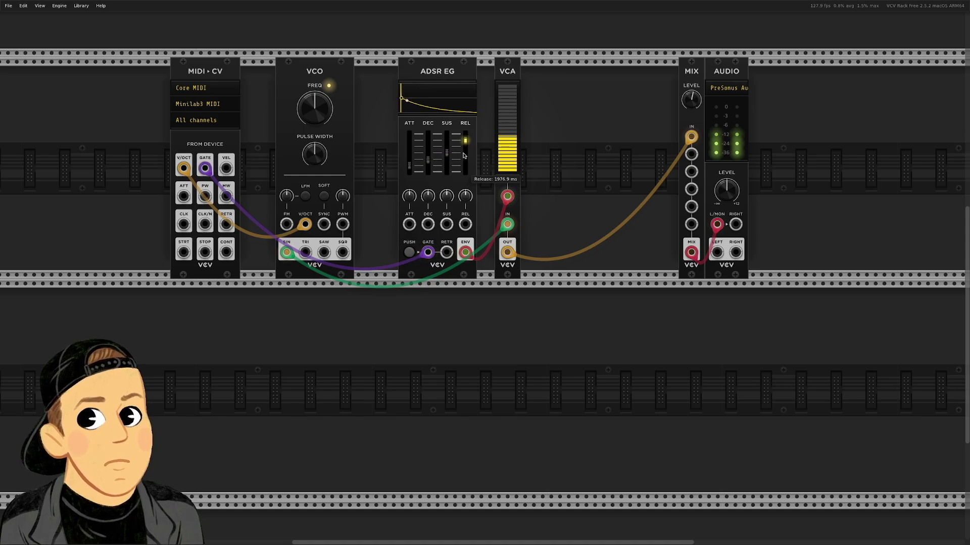
drag(464, 155, 464, 187)
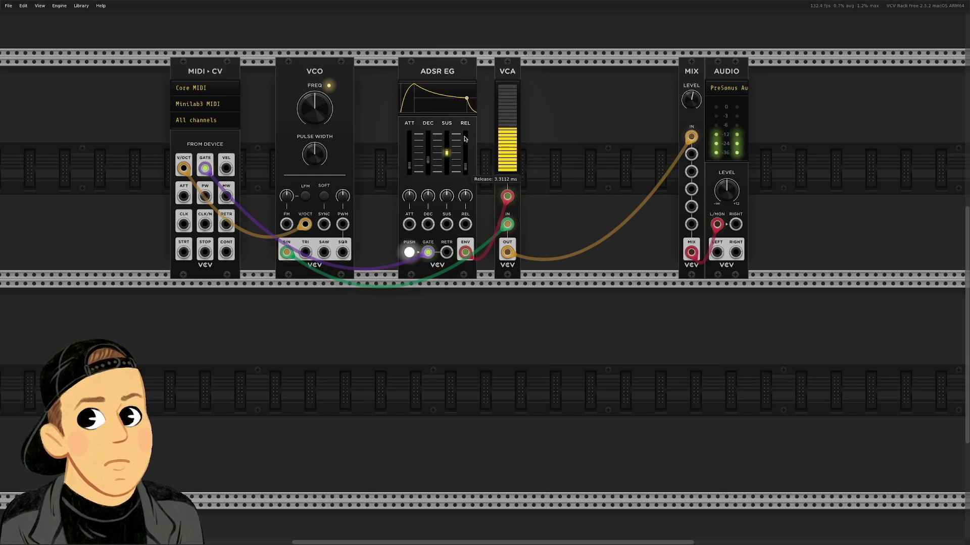
double_click(465, 140)
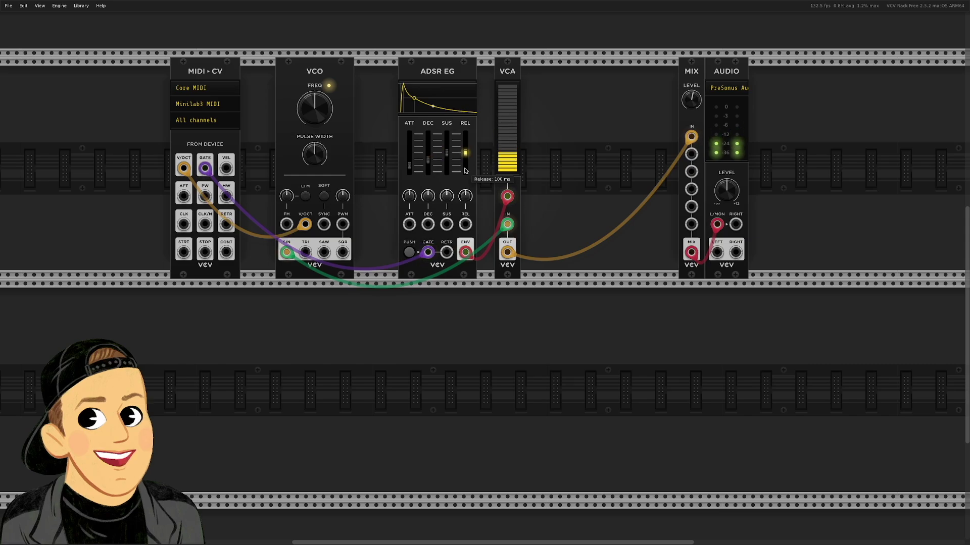
drag(464, 171, 464, 177)
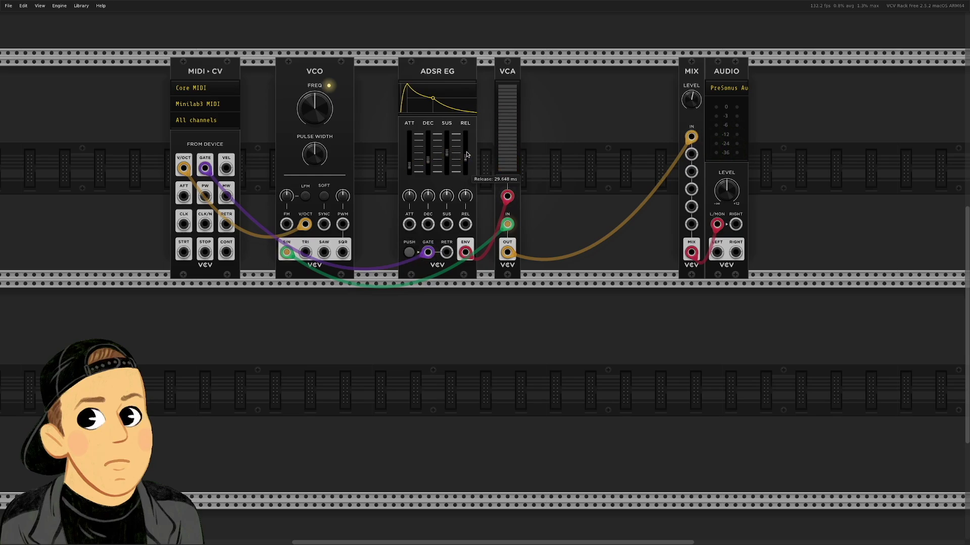
drag(465, 155, 467, 160)
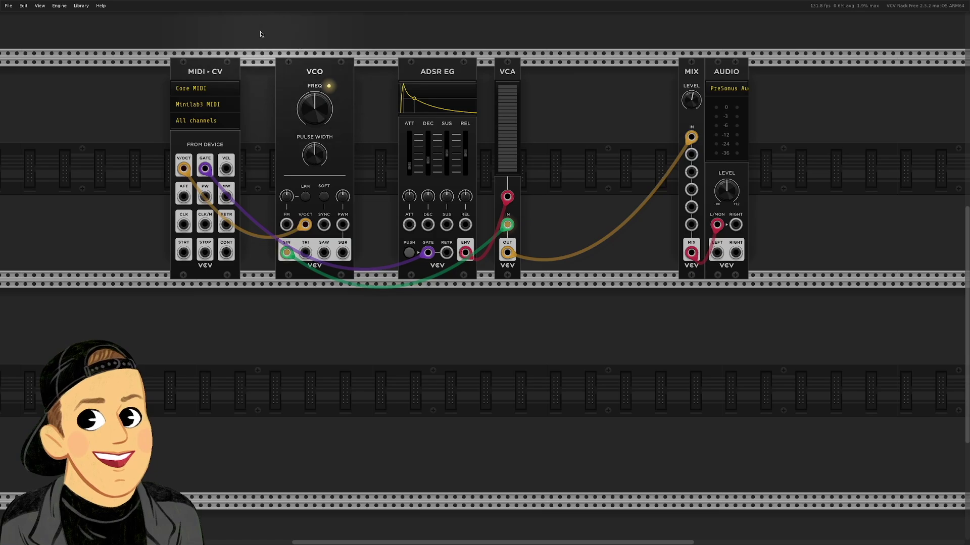
Move the VCO and VCA directly against ADSR EG, and add a SCOPE module between the VCA and MIX
drag(326, 70, 369, 69)
drag(500, 67, 288, 335)
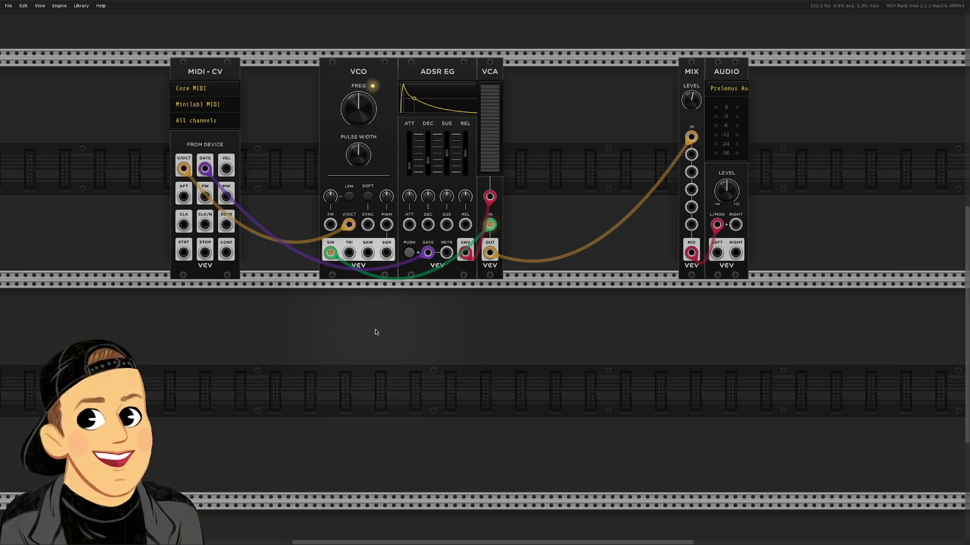
right_click(551, 197)
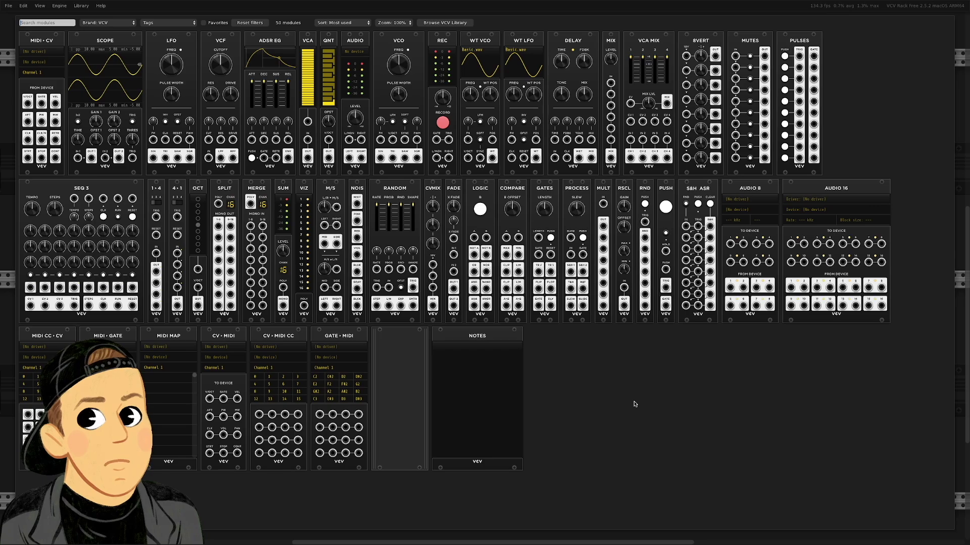
click(101, 43)
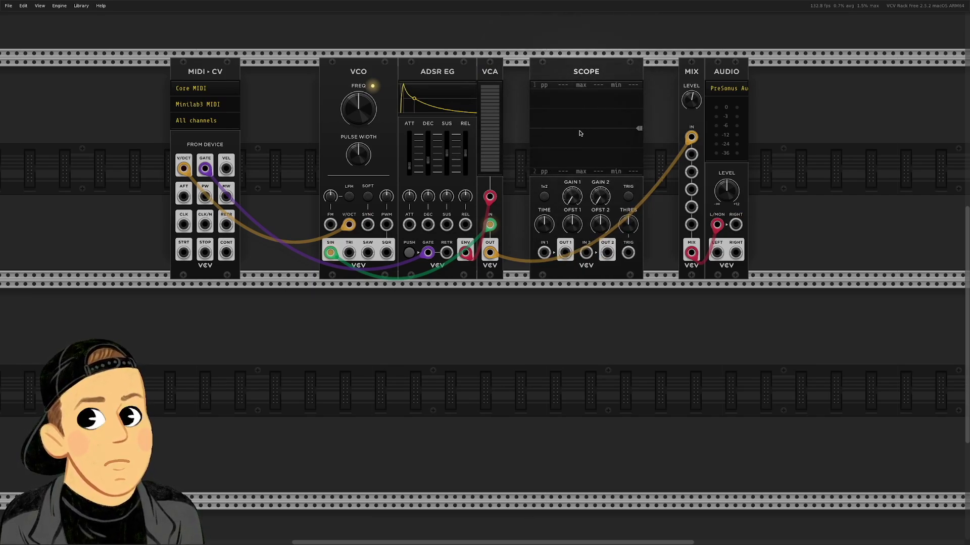
Route the VCA output through the SCOPE's channel 1 to the mixer's first input and shorten the scope's time per screen
drag(691, 136, 544, 253)
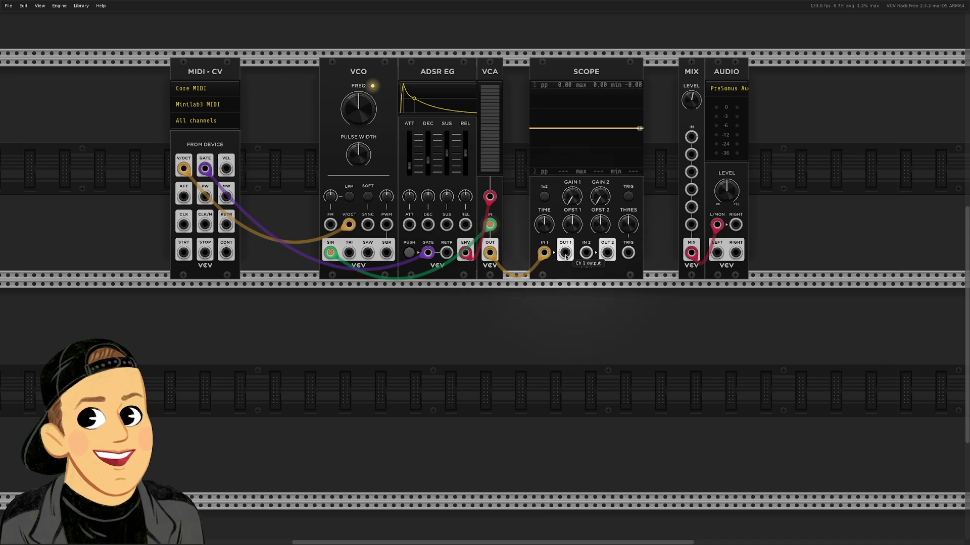
drag(565, 253, 691, 137)
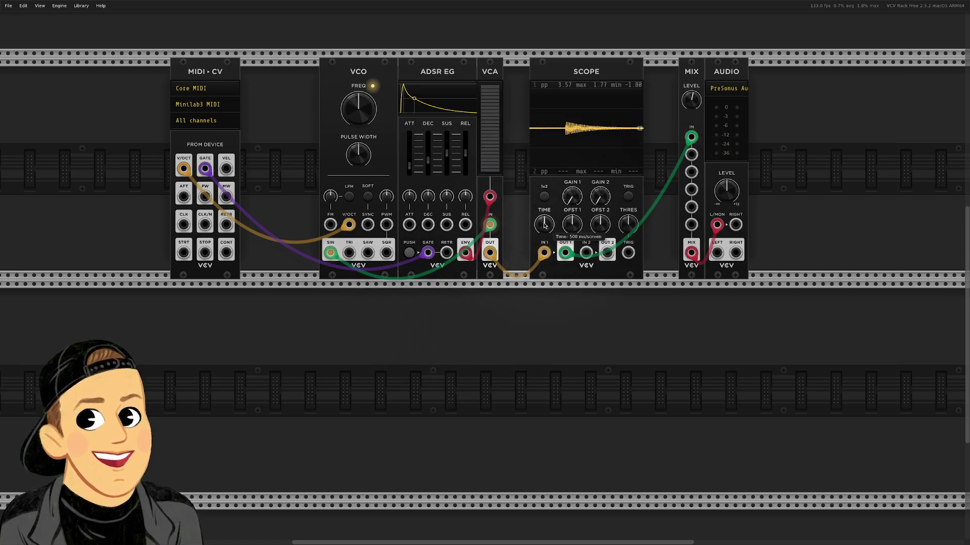
drag(554, 218, 554, 195)
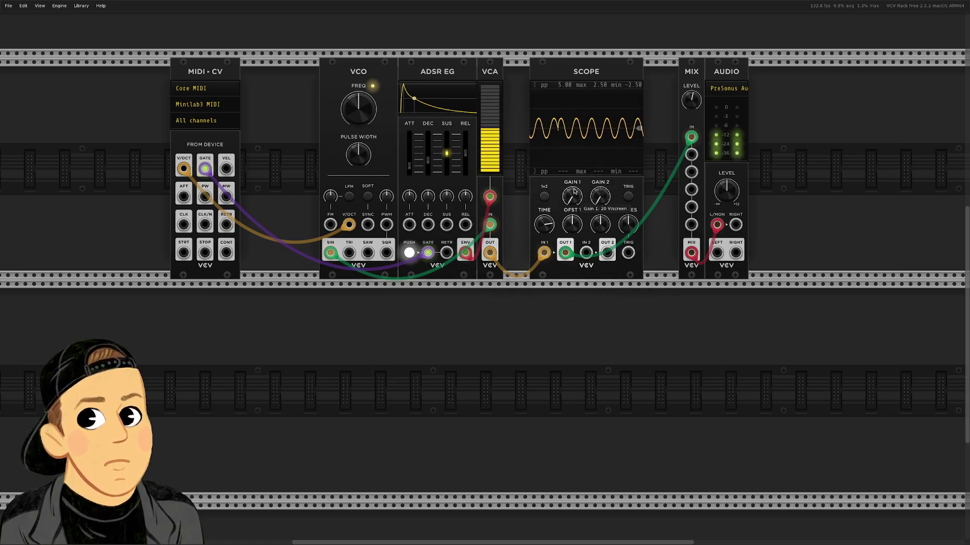
Raise the SCOPE's gain 1 and audition the VCO's triangle, saw and square outputs into the VCA, returning the cable to the sine output
drag(572, 197, 572, 192)
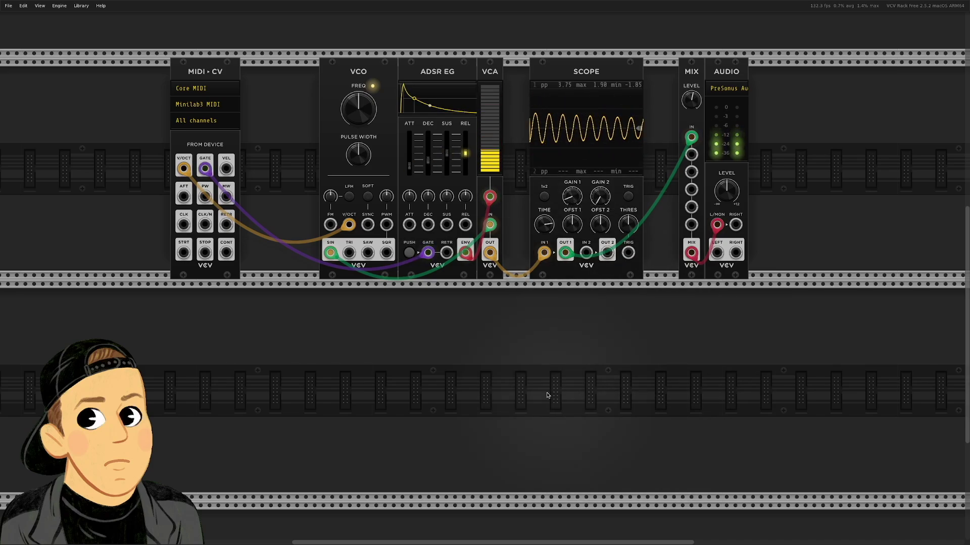
drag(330, 253, 348, 253)
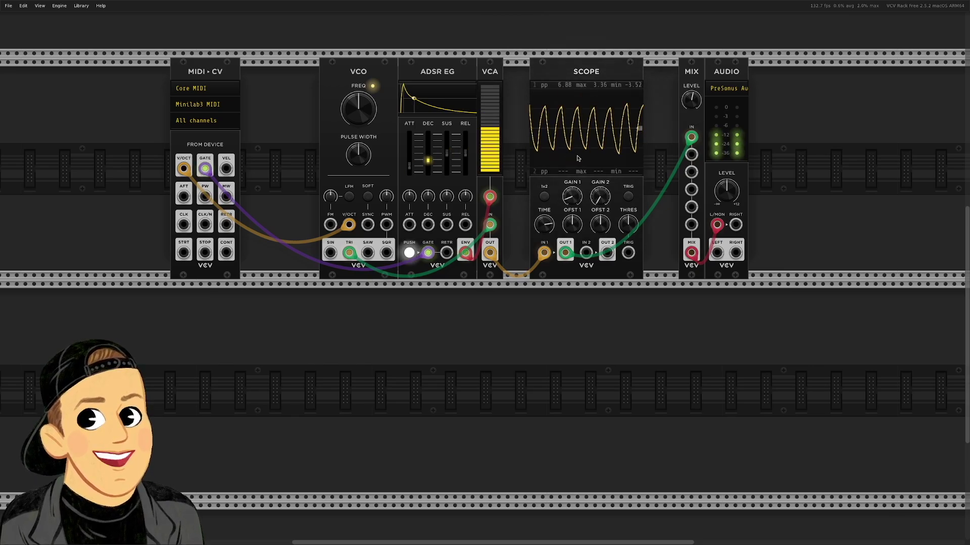
drag(349, 253, 330, 252)
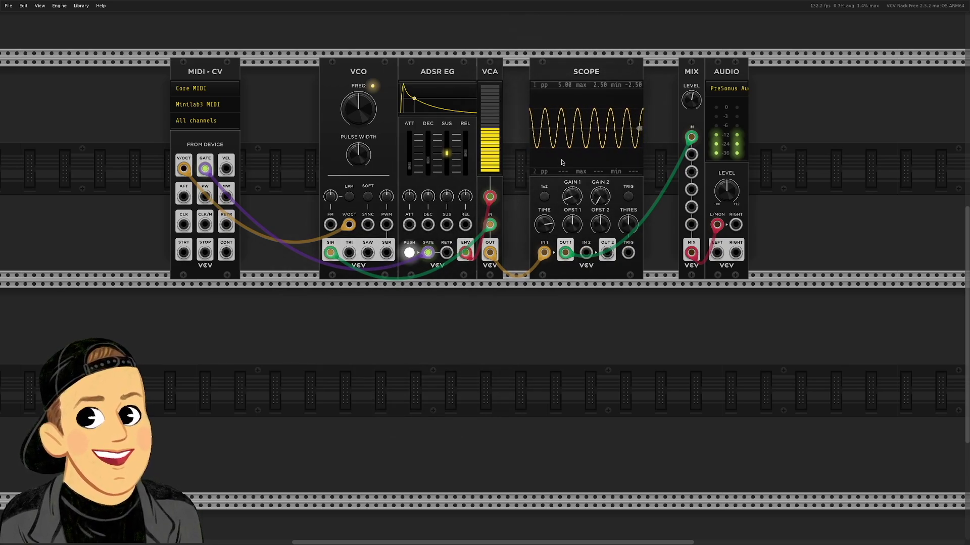
drag(330, 253, 367, 253)
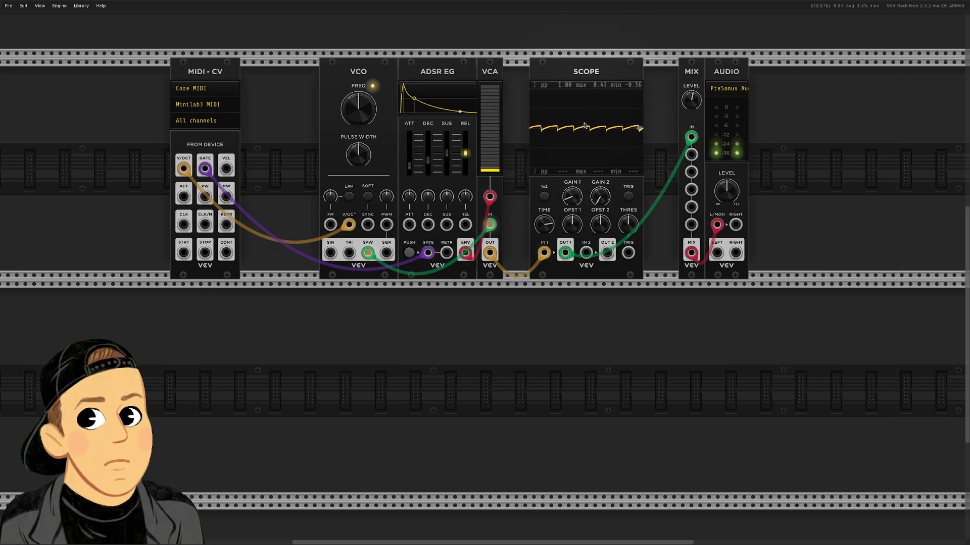
mouse_move(367, 253)
mouse_down()
mouse_move(414, 260)
mouse_move(386, 253)
mouse_up()
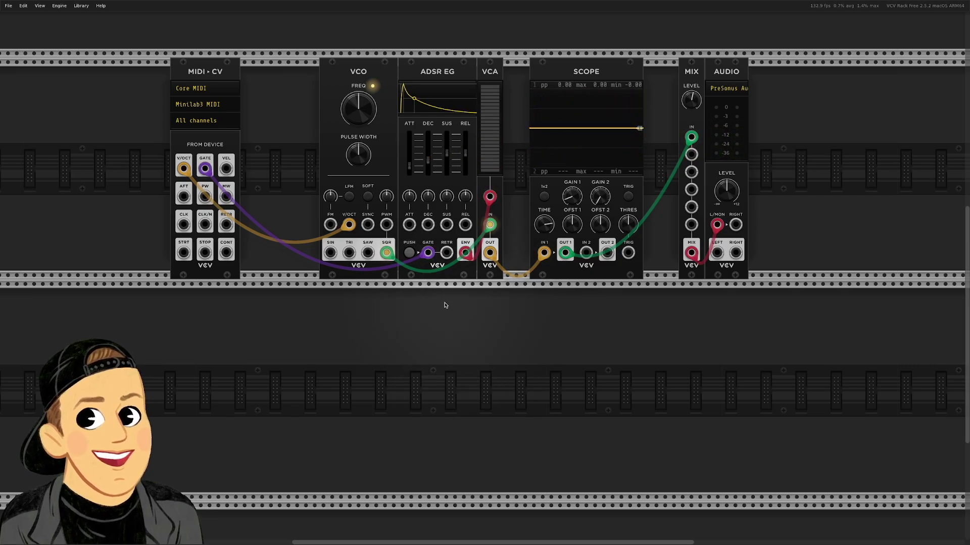
drag(386, 253, 331, 252)
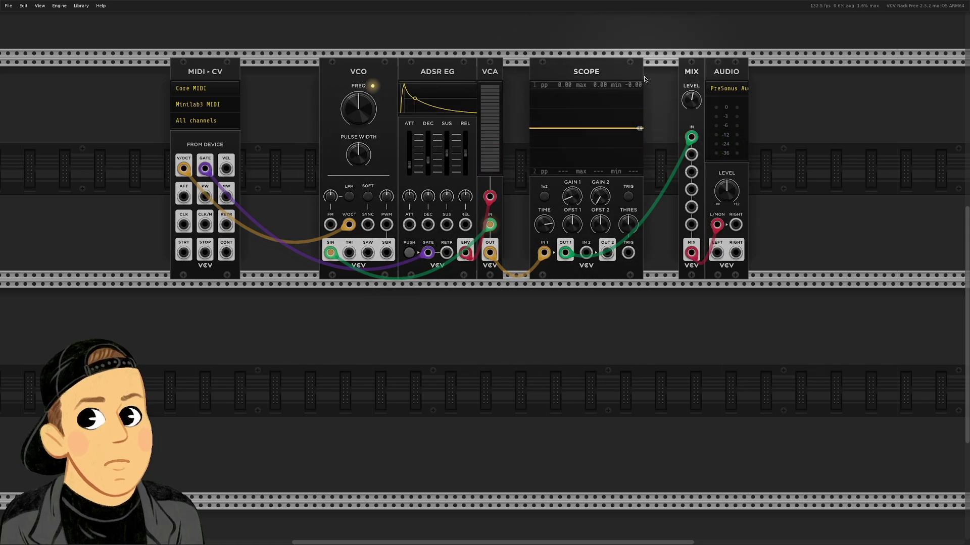
Move SCOPE directly against MIX, and shift SCOPE, MIX and AUDIO together away from the VCA to open a wide gap
drag(593, 164, 602, 164)
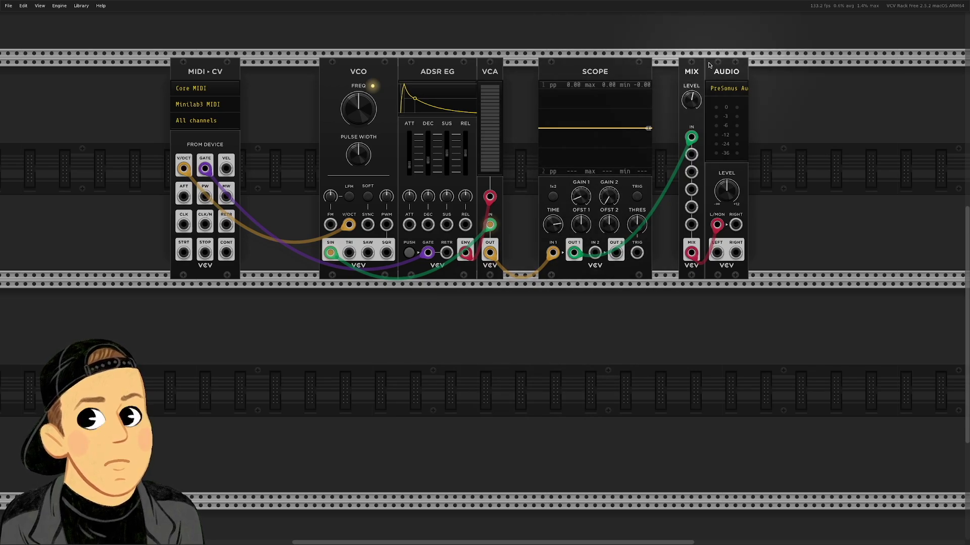
drag(578, 68, 604, 67)
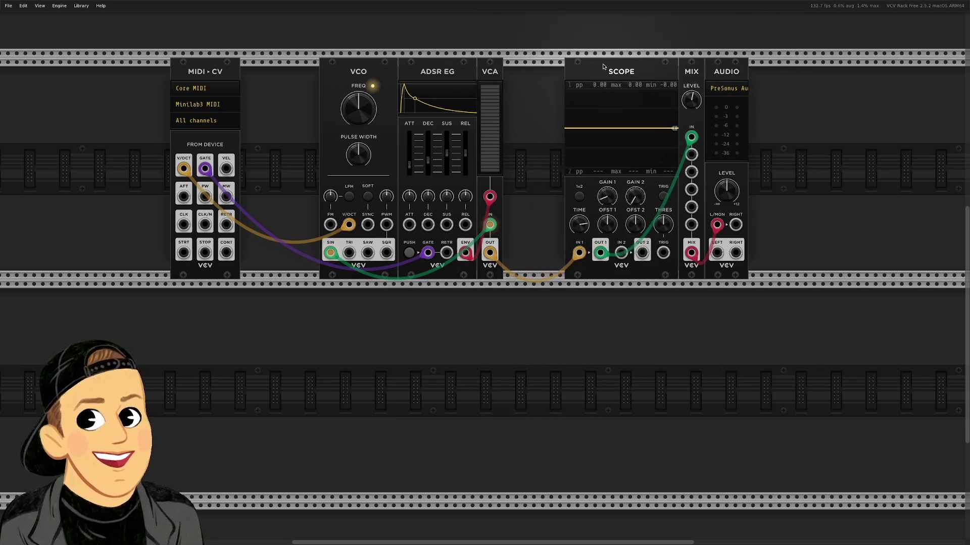
drag(554, 38, 774, 335)
drag(617, 76, 731, 76)
click(634, 324)
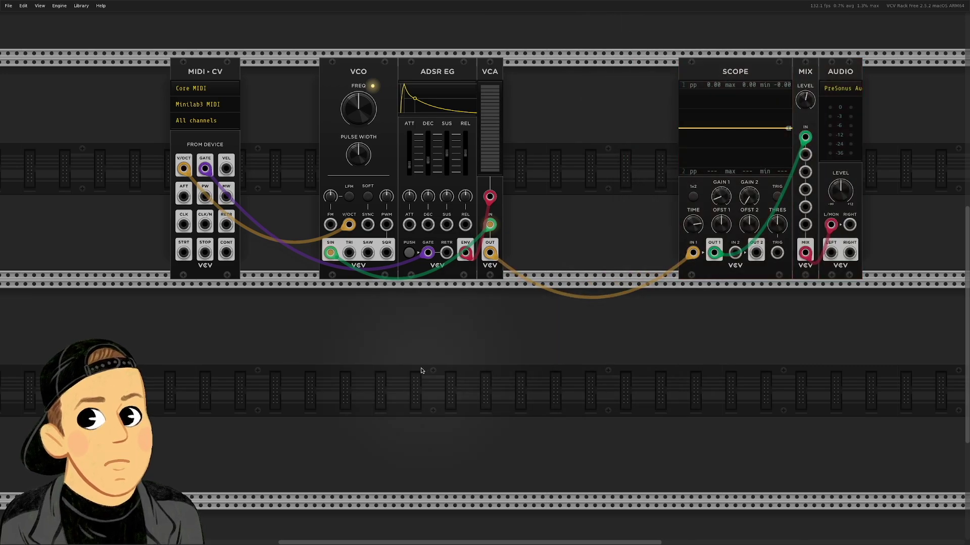
Add a DELAY module from the VCV modules and center it in the gap between the VCA and SCOPE
right_click(560, 184)
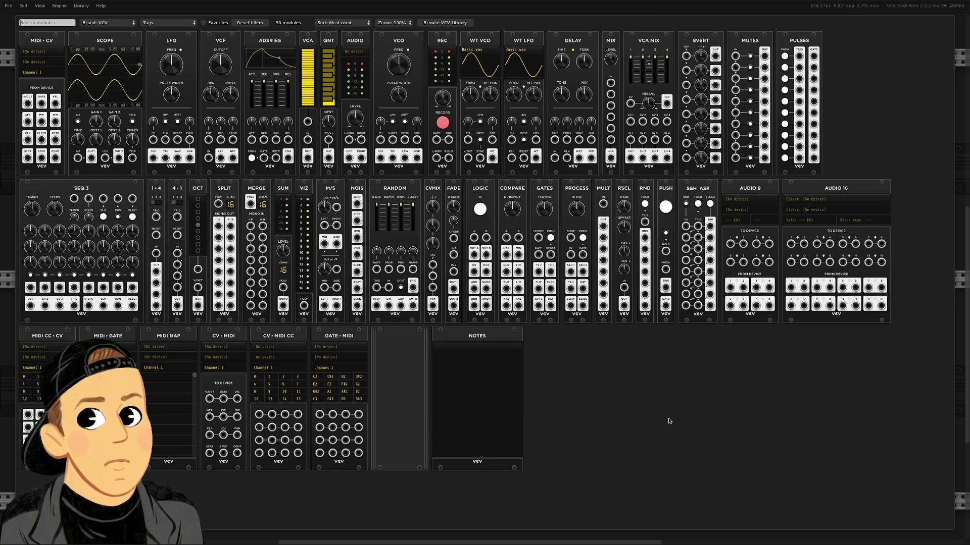
click(573, 43)
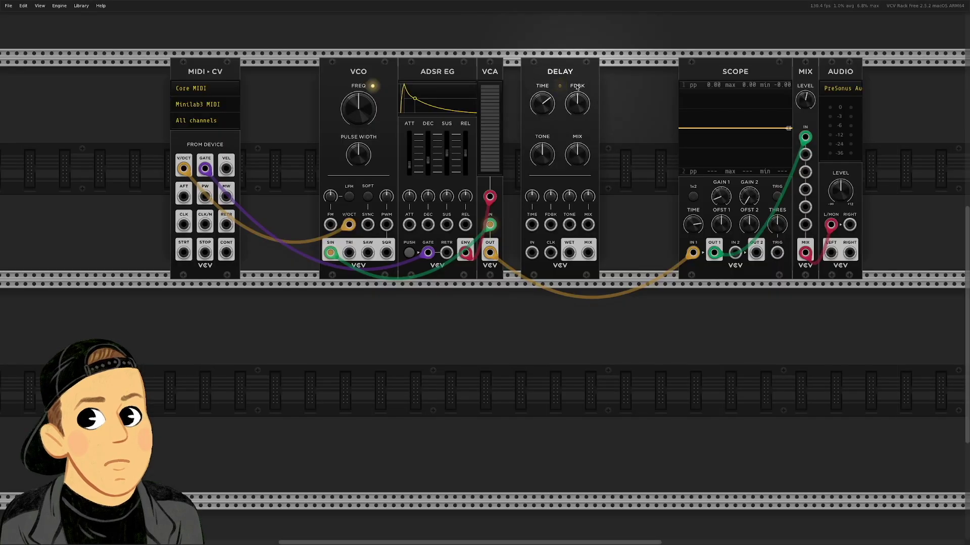
drag(554, 75, 590, 75)
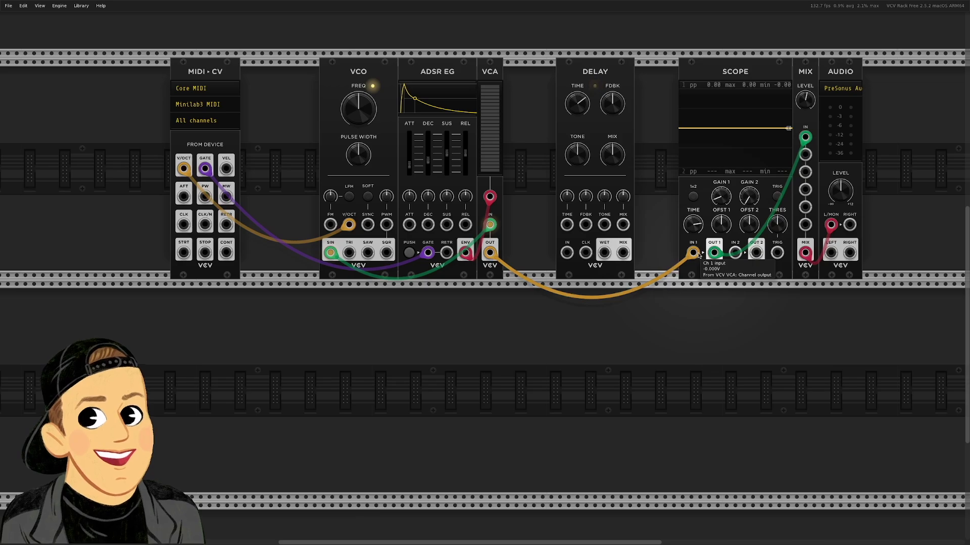
Route the VCA output through DELAY, connect its mix output to the SCOPE's channel 1 input, and raise the mixer's level
drag(693, 253, 566, 239)
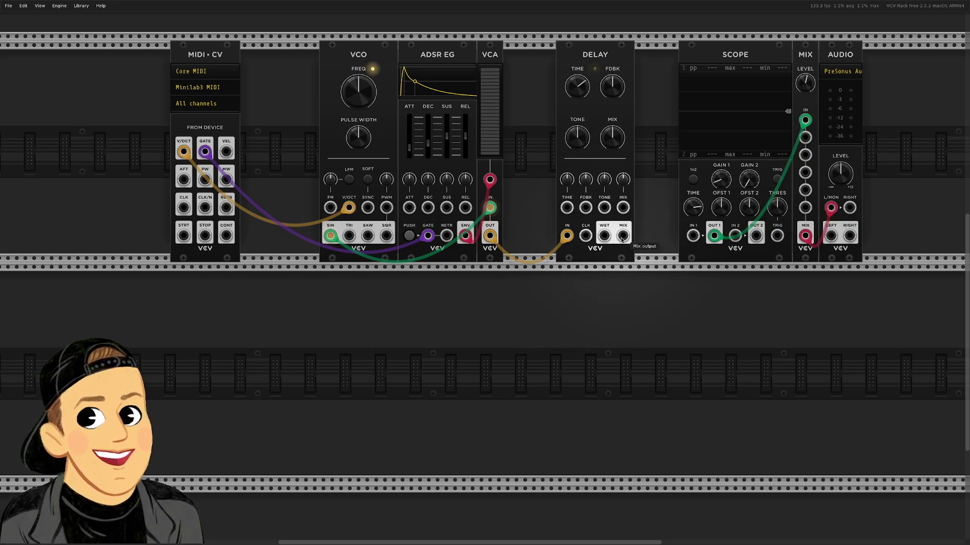
mouse_move(624, 241)
mouse_down()
mouse_move(640, 253)
mouse_move(691, 238)
mouse_up()
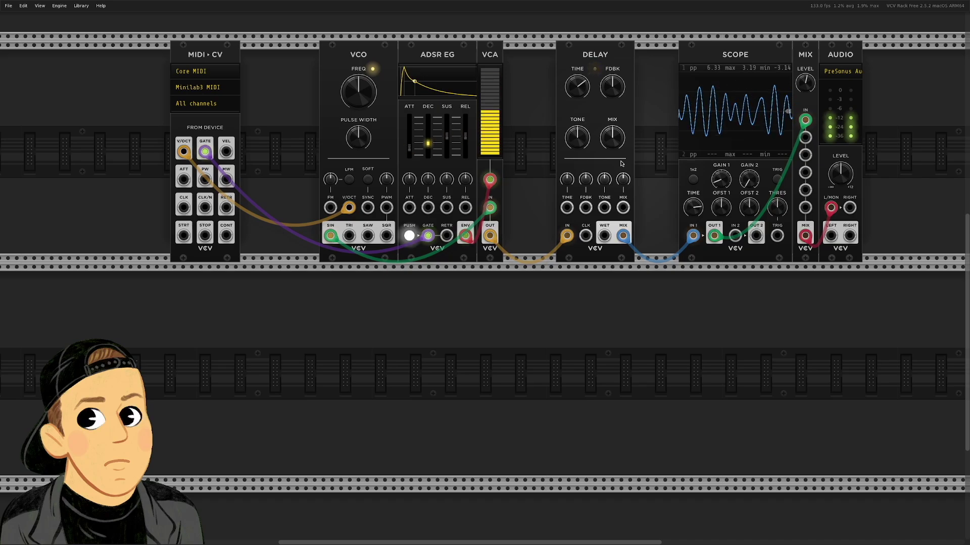
drag(805, 83, 805, 81)
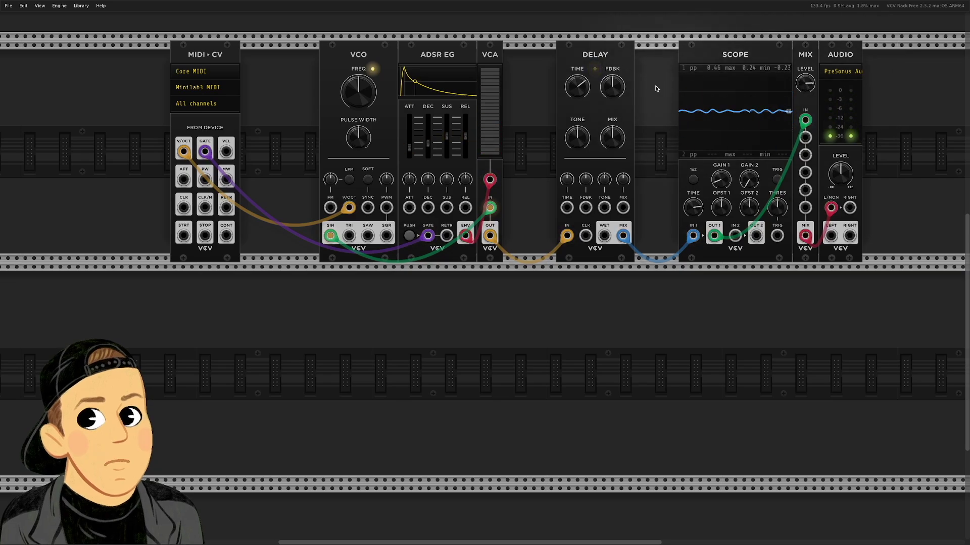
Try DELAY times of about 3.77 s, 1.42 s and 0.025 s, leaving the time slightly above mid-range
mouse_move(581, 86)
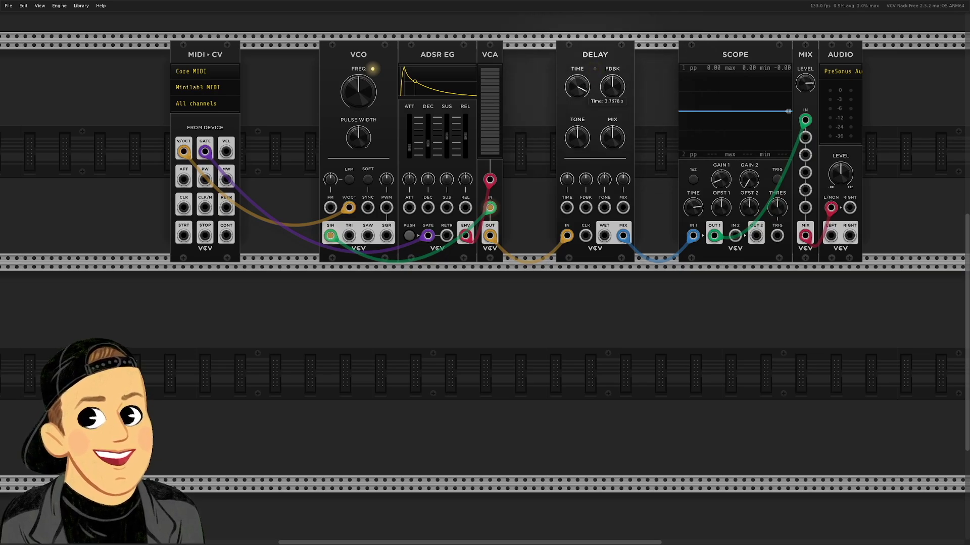
drag(578, 87, 578, 99)
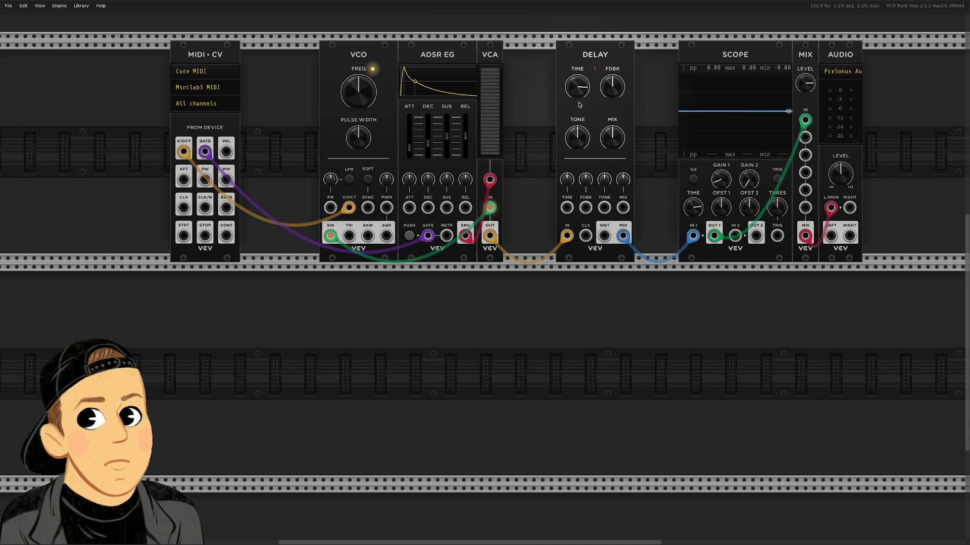
mouse_move(579, 84)
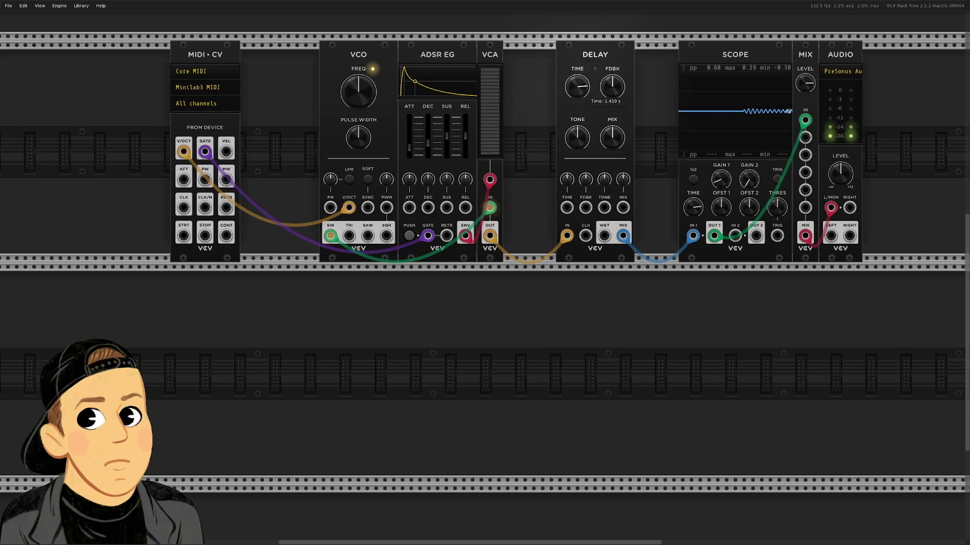
drag(577, 86, 576, 106)
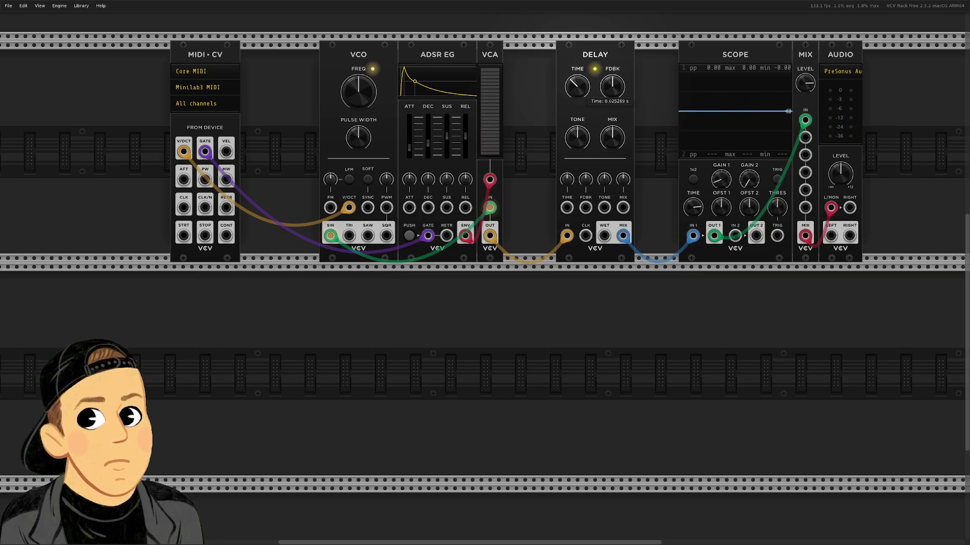
drag(579, 85, 579, 81)
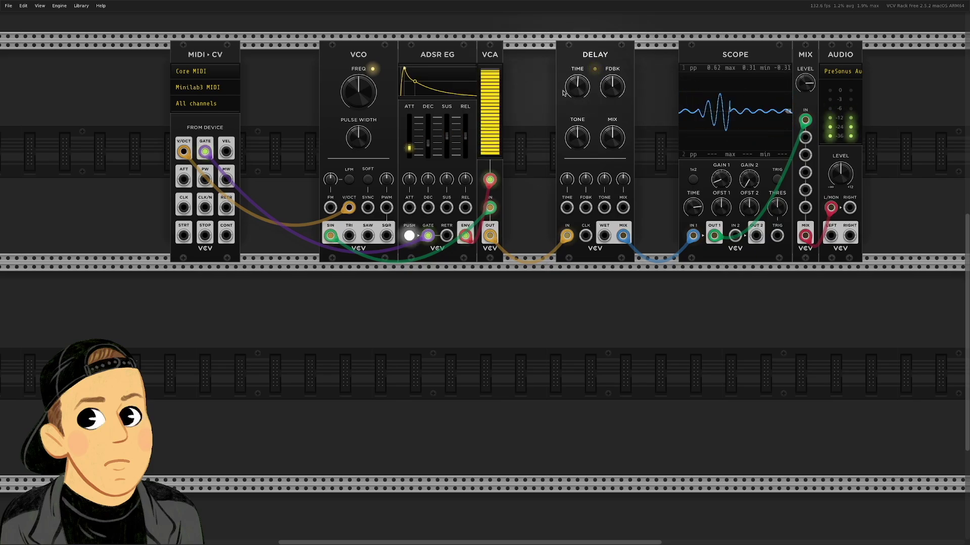
mouse_move(571, 93)
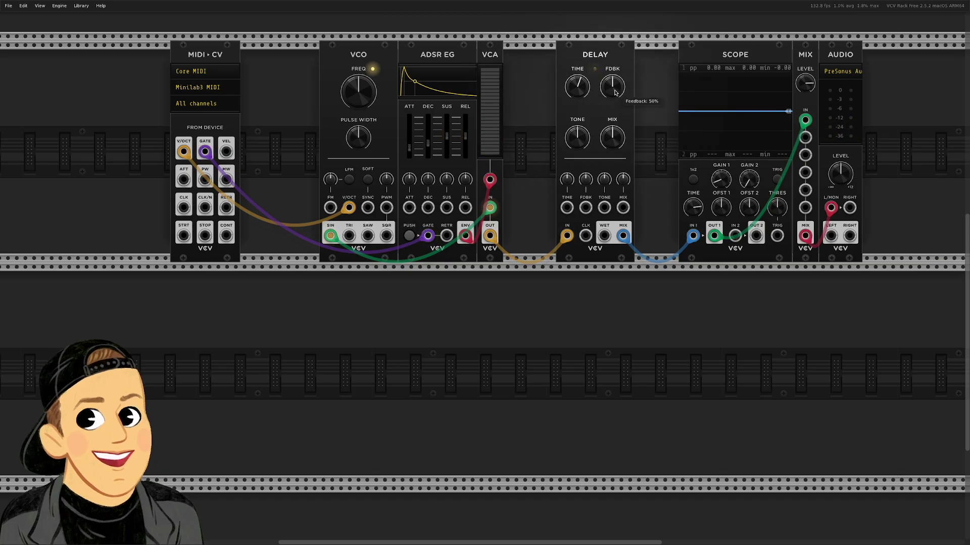
Try varying DELAY's feedback and setting its tone to 0% and about 96%, leaving feedback at mid-range and tone somewhat above it
drag(615, 94, 615, 89)
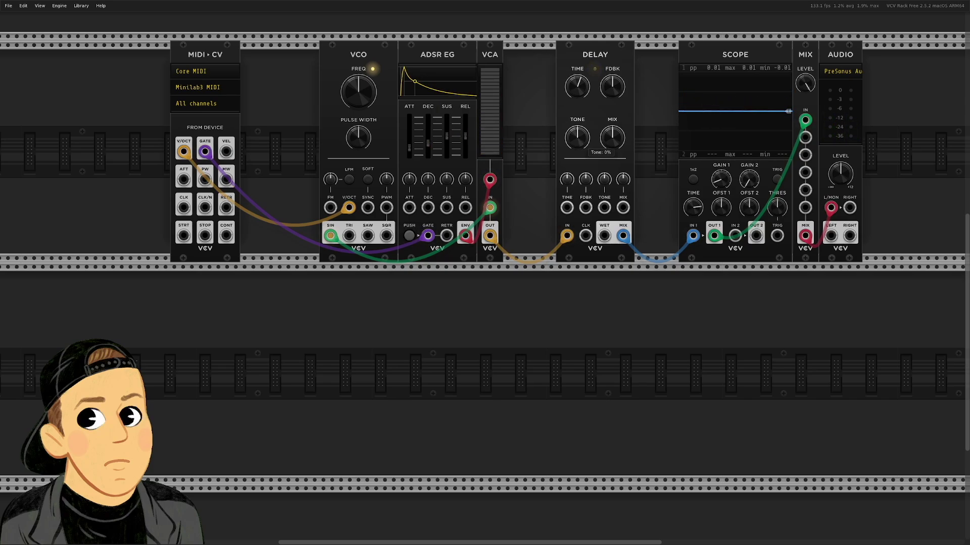
drag(577, 137, 577, 165)
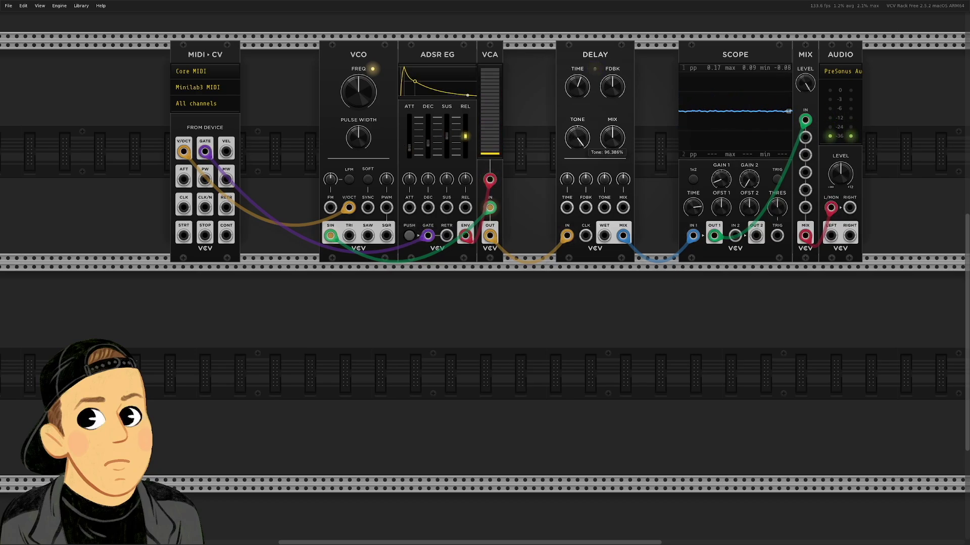
drag(577, 138, 577, 137)
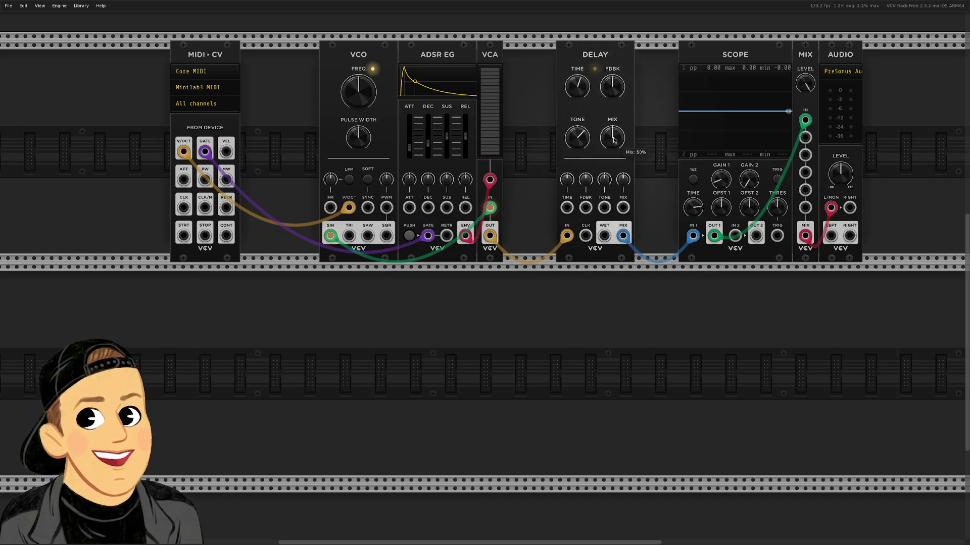
Try DELAY's mix at 0% and about 67% and a higher feedback, then return both to mid-range with the tone raised slightly
drag(612, 137, 612, 133)
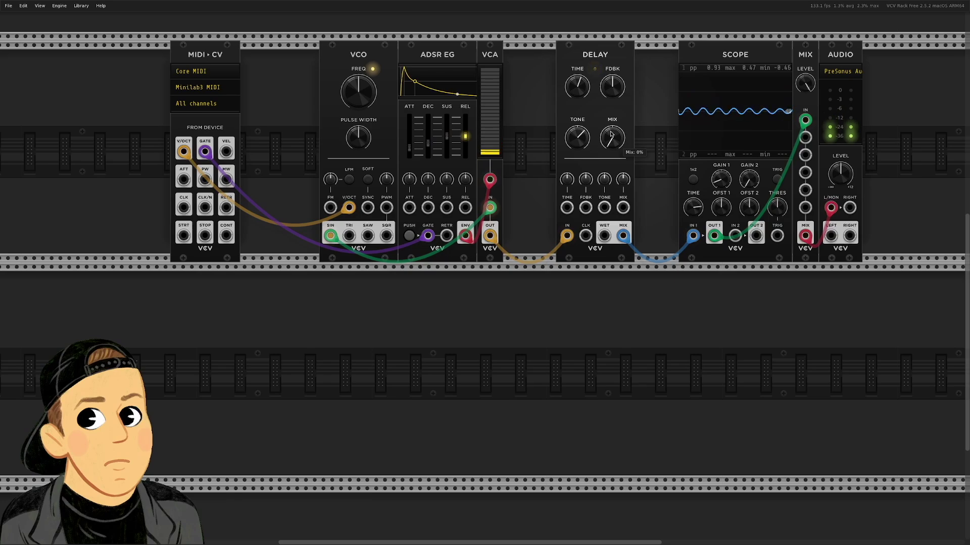
drag(616, 148, 615, 111)
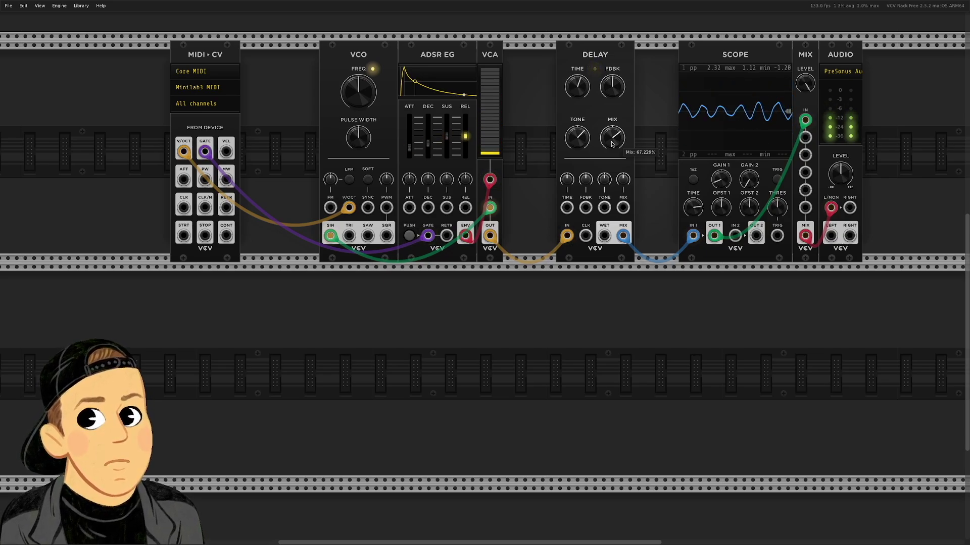
scroll(612, 144, up, 2)
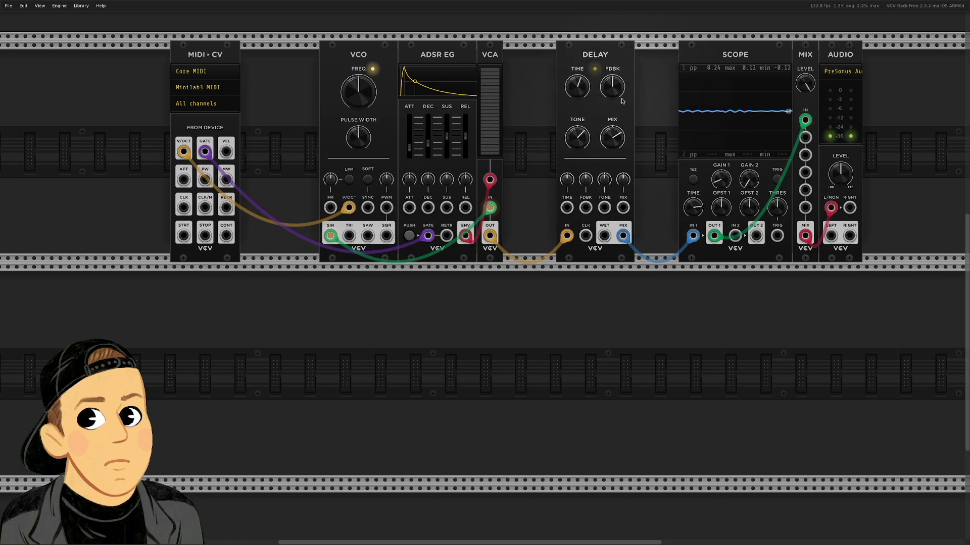
drag(612, 87, 609, 96)
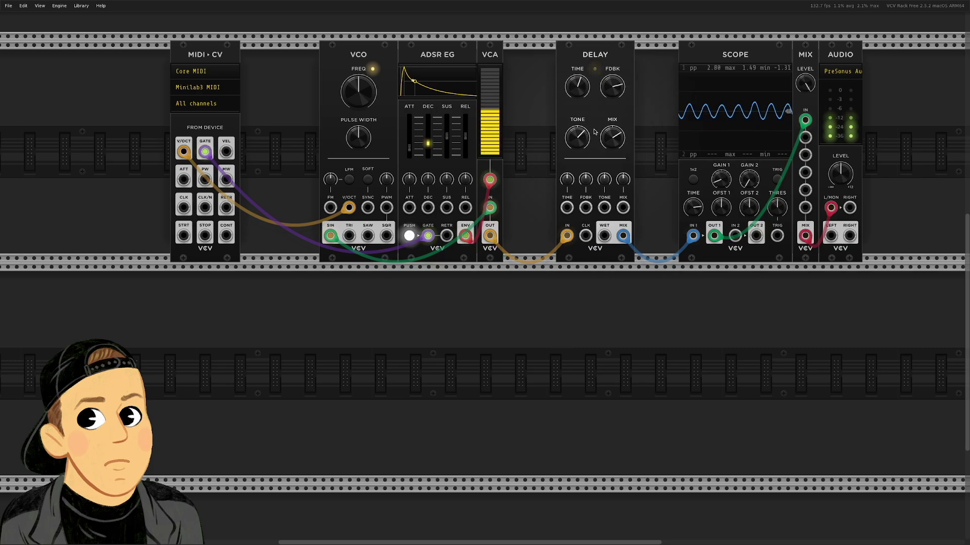
drag(614, 96, 617, 90)
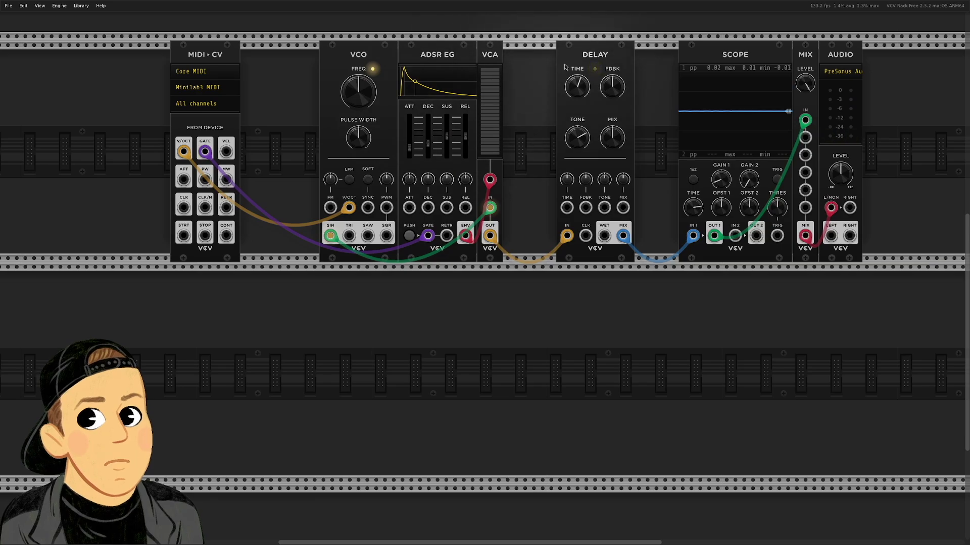
Move DELAY directly against SCOPE and search the VCV-brand modules for a reverb
drag(589, 49, 633, 49)
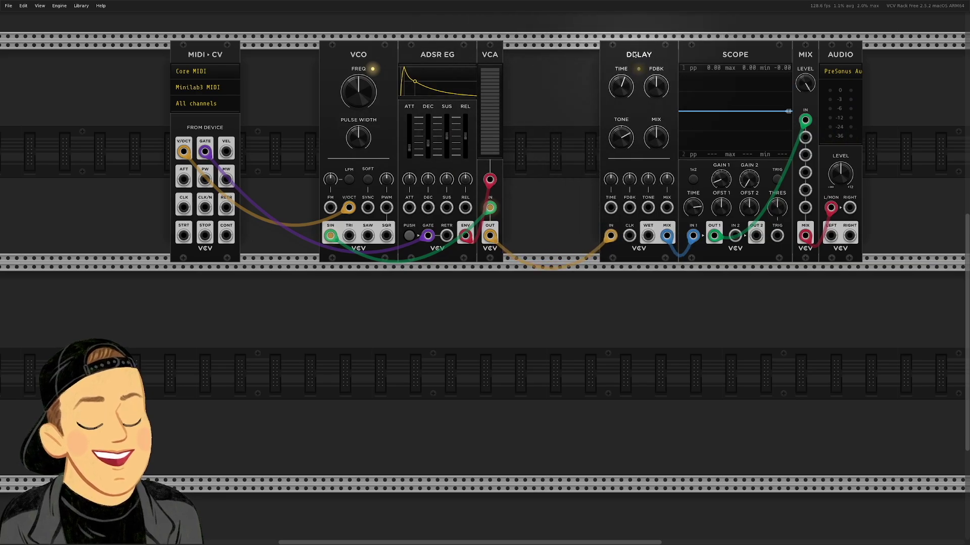
right_click(541, 102)
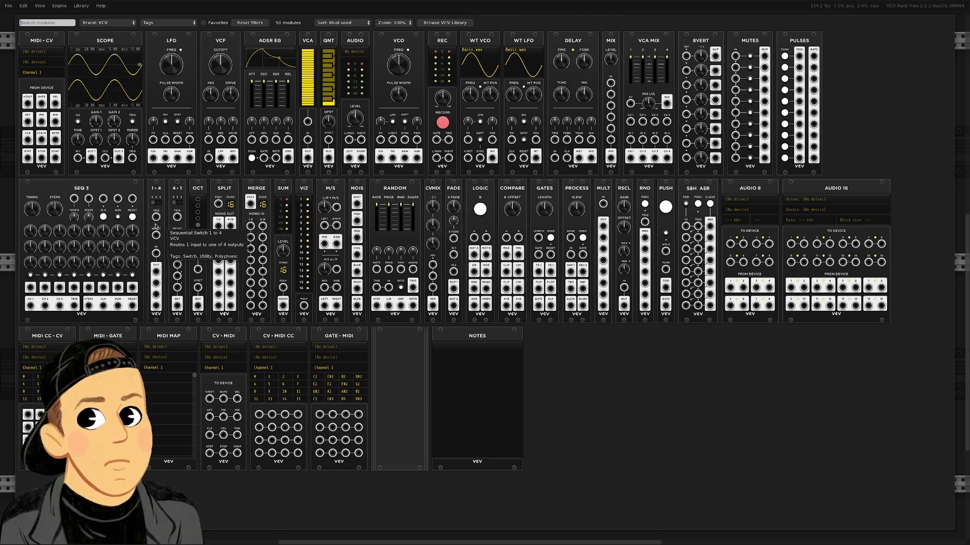
text(reverb)
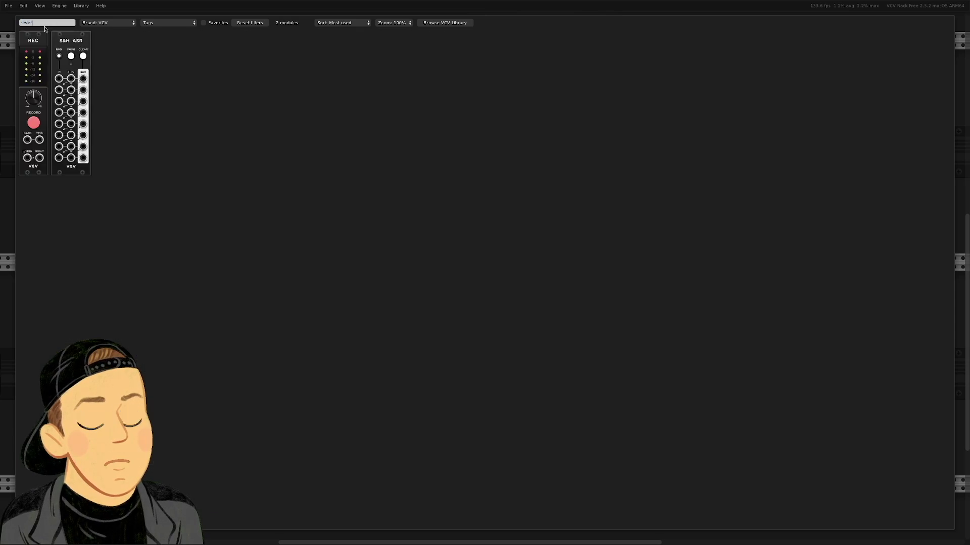
key(BackSpace)
key(BackSpace)
key(BackSpace)
key(BackSpace)
key(BackSpace)
key(BackSpace)
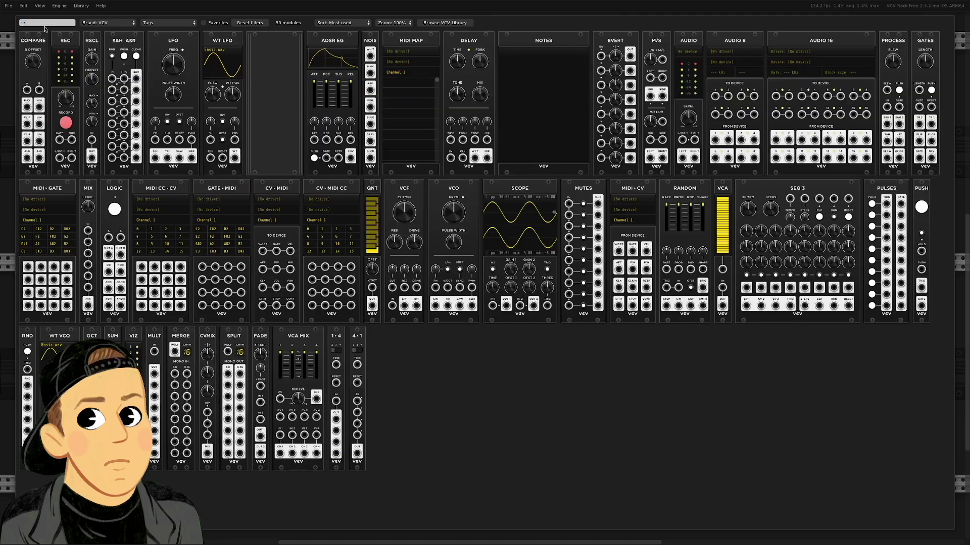
text(vert)
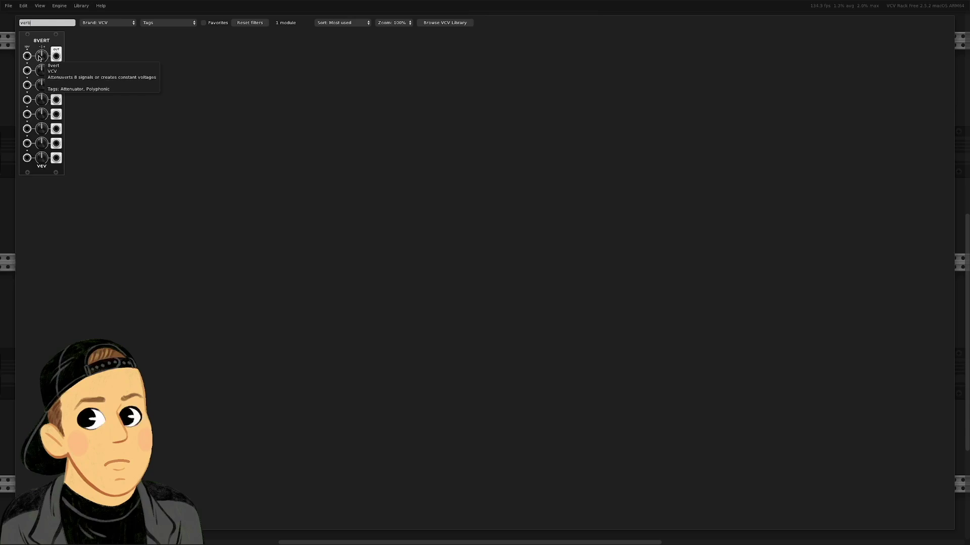
Clear the module search text and remove the VCV brand filter to browse modules from all brands
key(BackSpace)
key(BackSpace)
key(BackSpace)
key(BackSpace)
key(BackSpace)
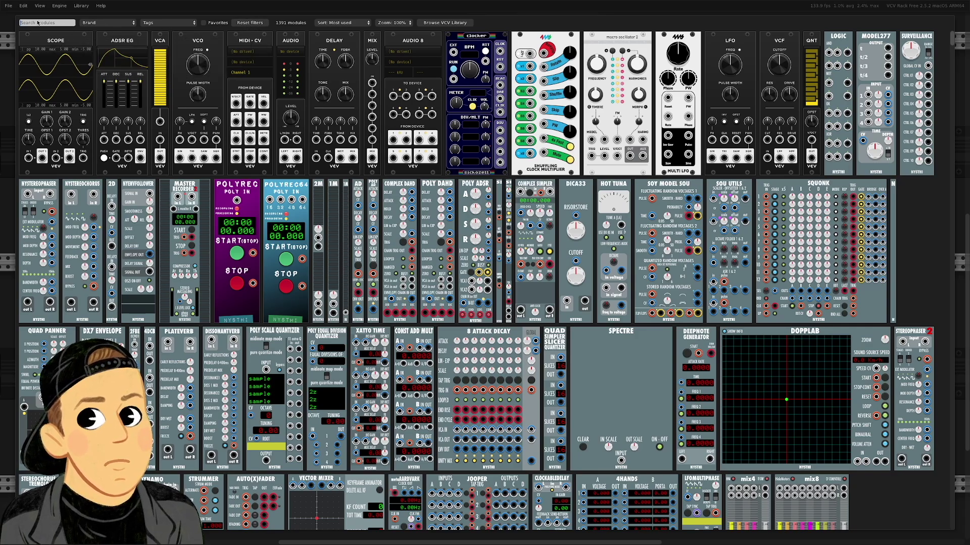
Search all brands' modules for "reverb" and place Befaco's Spring Reverb between VCA and DELAY
text(reverb)
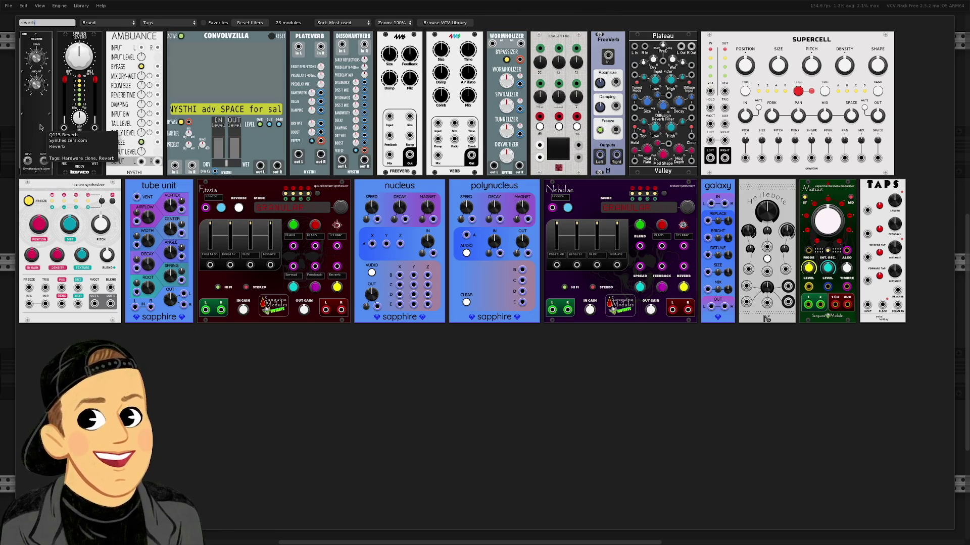
click(81, 99)
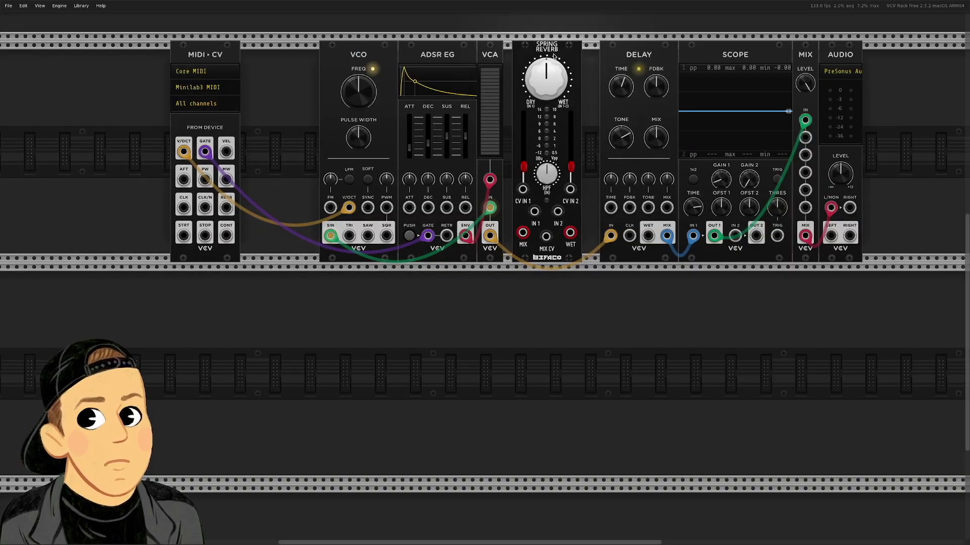
drag(552, 53, 560, 53)
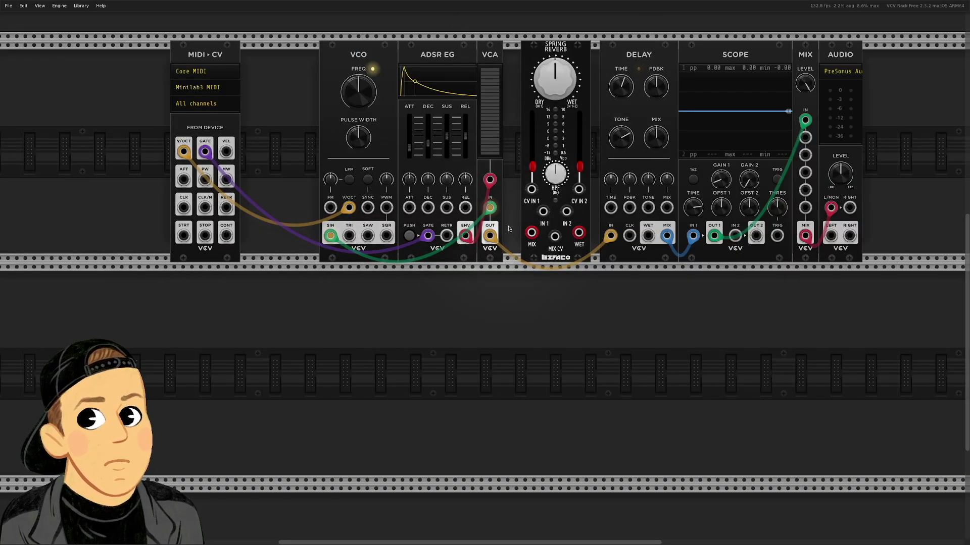
Reroute VCA's output into Spring Reverb's IN 1 and patch its MIX output into DELAY's input
drag(610, 236, 542, 212)
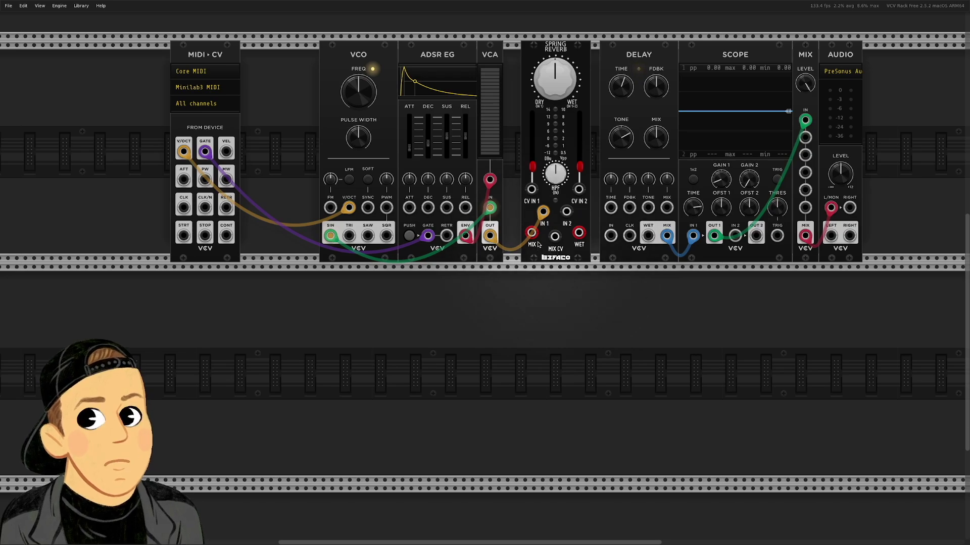
drag(531, 234, 610, 241)
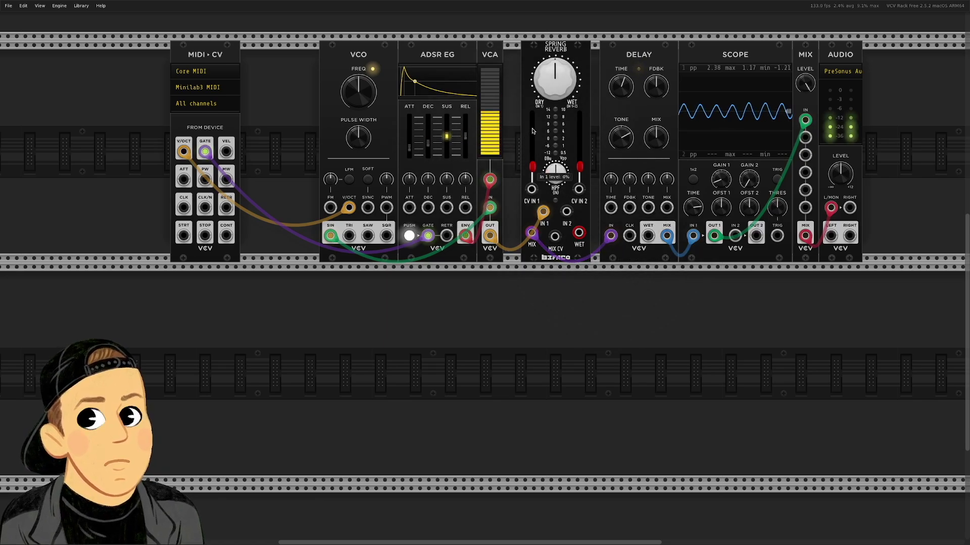
Try raising Spring Reverb's In 1 level, with dry/wet at 100% and about 63% and the high-pass filter at maximum and about 0.55
drag(572, 99, 532, 143)
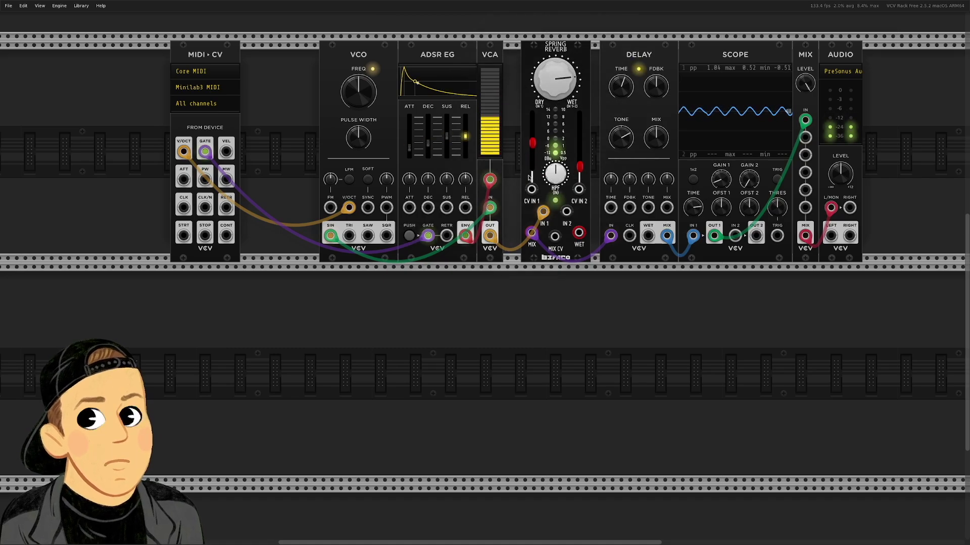
drag(529, 177, 556, 168)
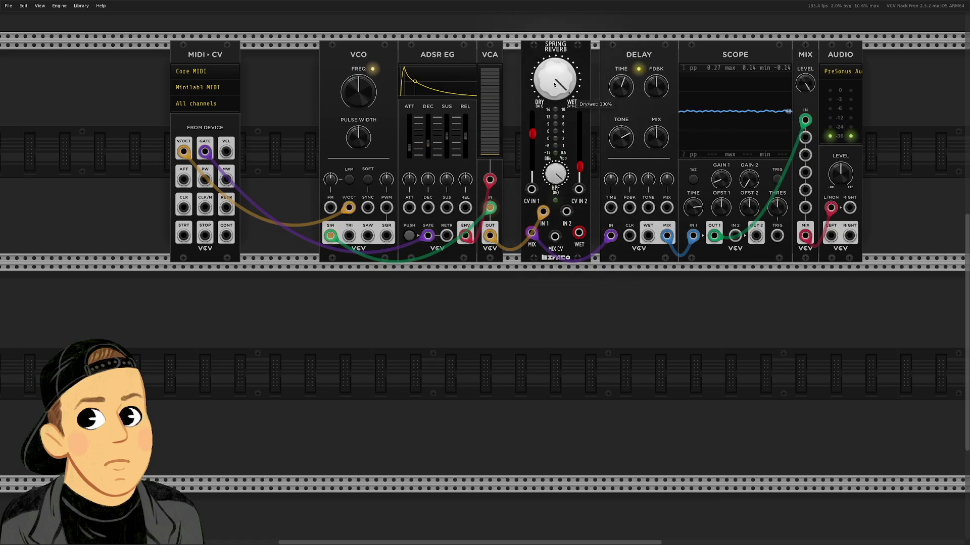
drag(576, 102, 556, 88)
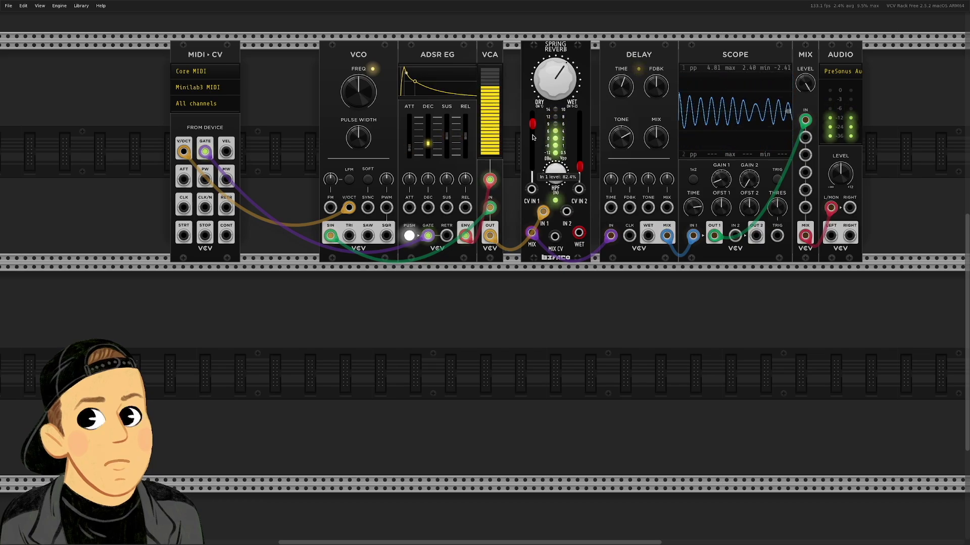
drag(533, 137, 530, 128)
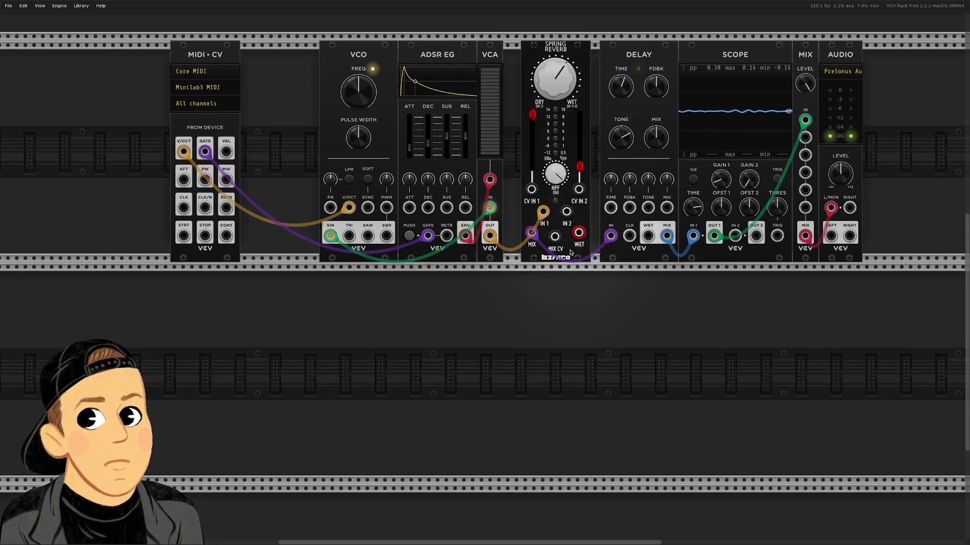
mouse_move(556, 175)
mouse_down()
mouse_move(556, 200)
mouse_move(555, 184)
mouse_up()
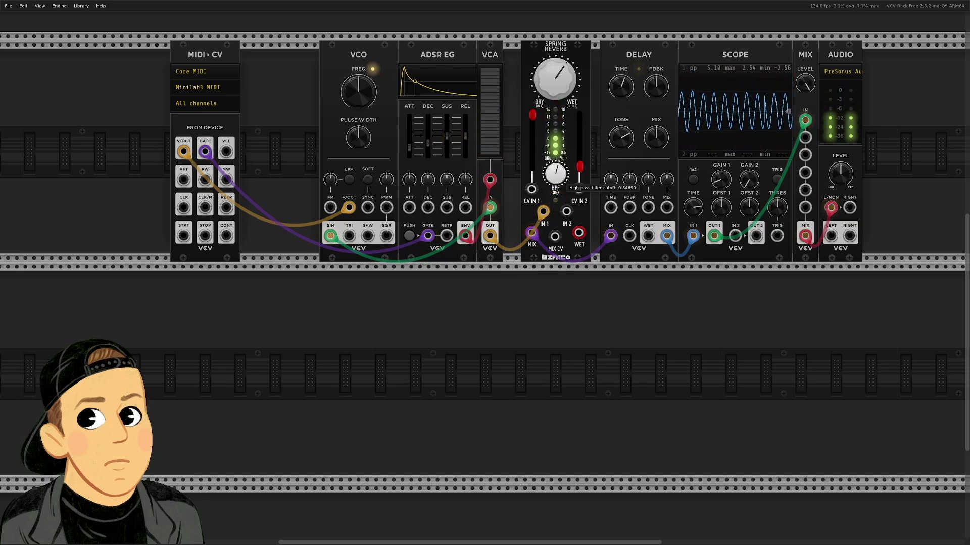
Raise the MIX module's level and lower Spring Reverb's In 1 level to about 79%
drag(805, 81, 806, 84)
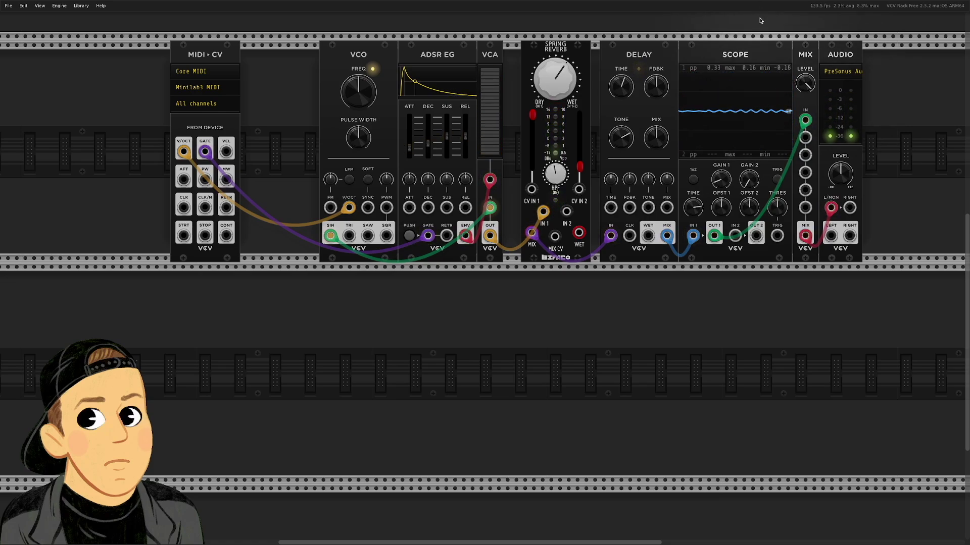
drag(532, 115, 541, 125)
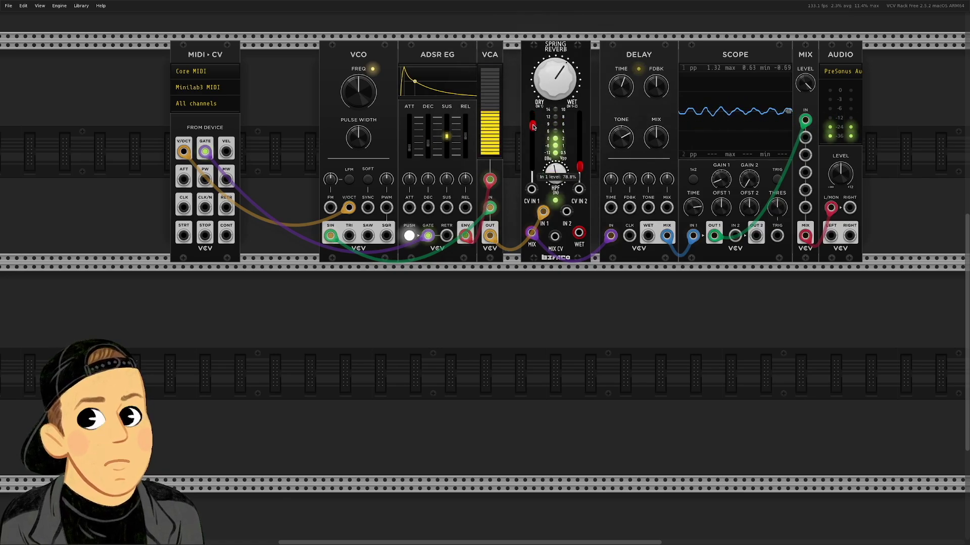
drag(533, 125, 531, 125)
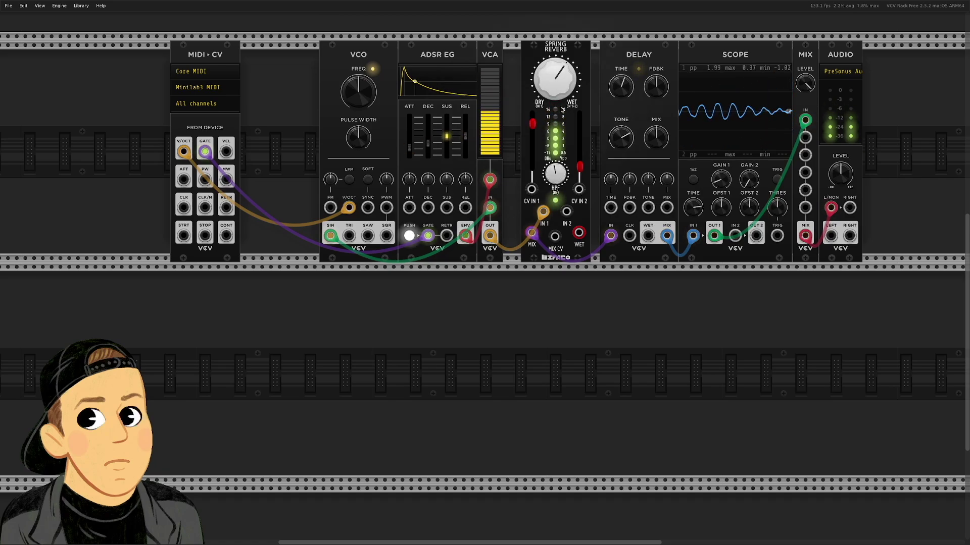
mouse_move(629, 91)
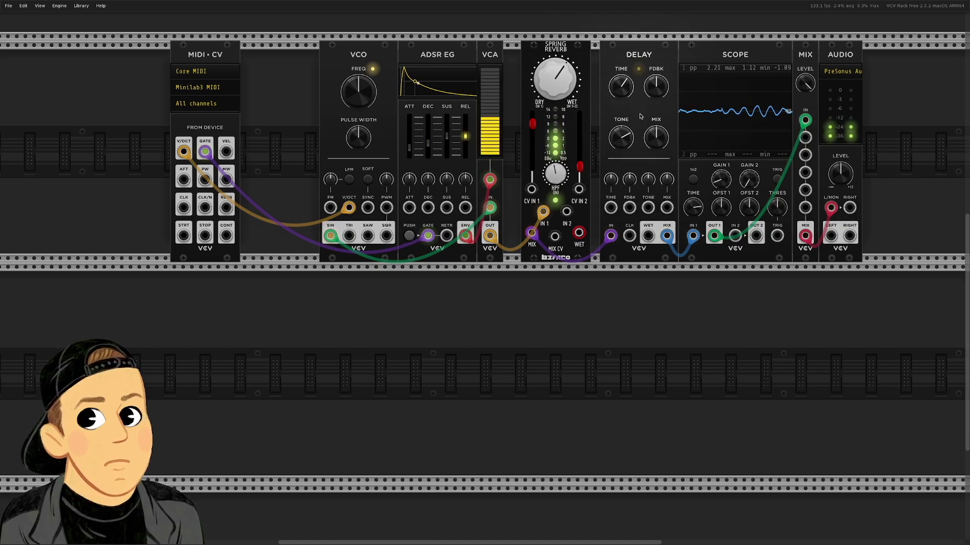
mouse_move(615, 134)
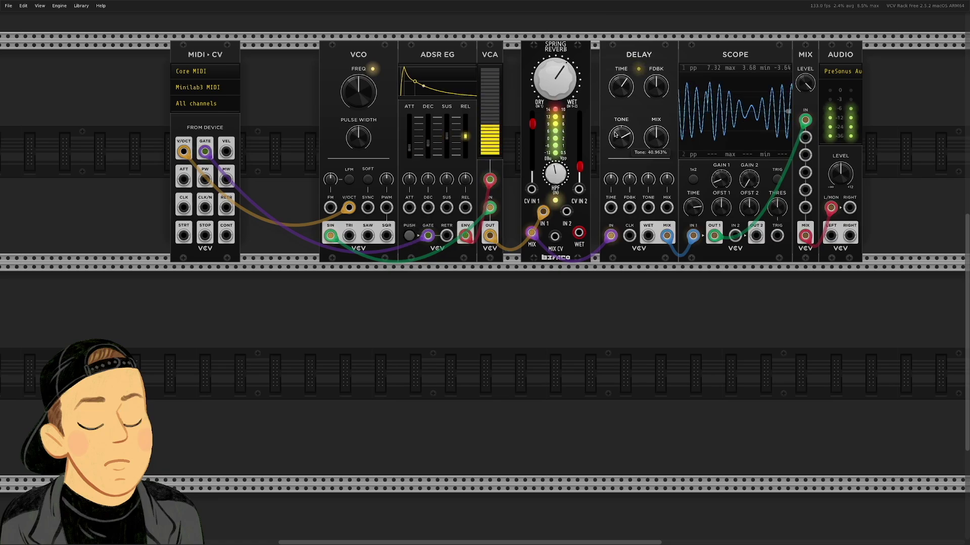
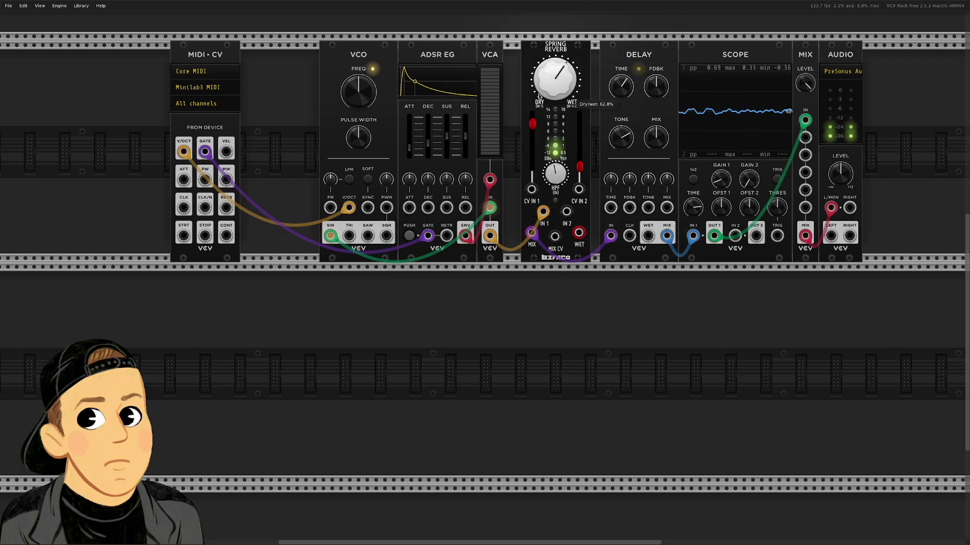
Add the Synthesizers.com Q115 Reverb beneath Spring Reverb and patch VCA's output through it into DELAY's input
right_click(426, 319)
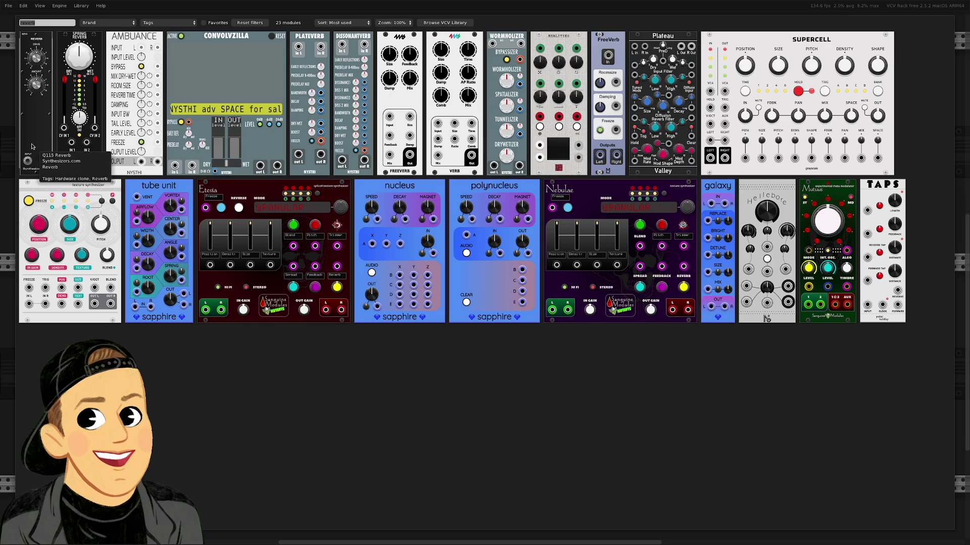
click(33, 115)
drag(442, 285, 591, 285)
drag(543, 211, 560, 461)
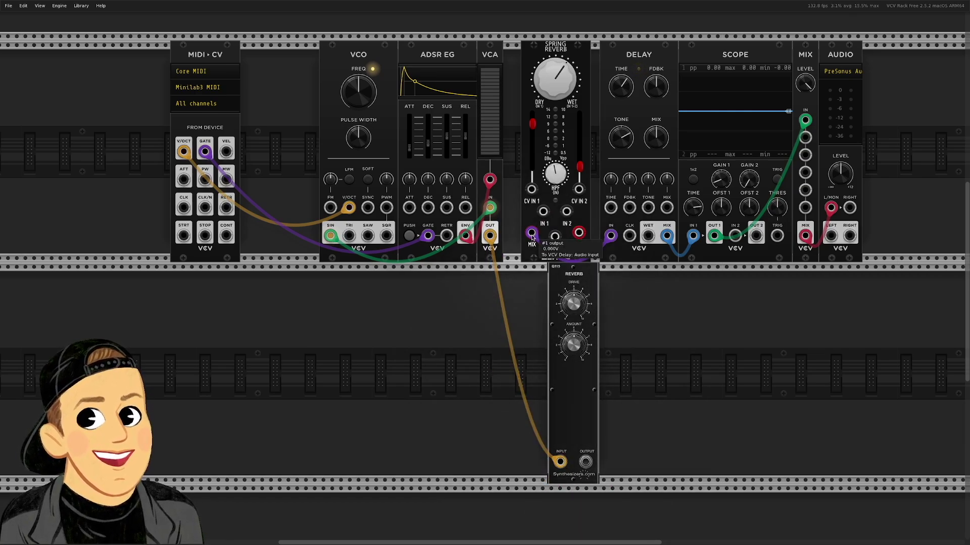
drag(585, 462, 612, 236)
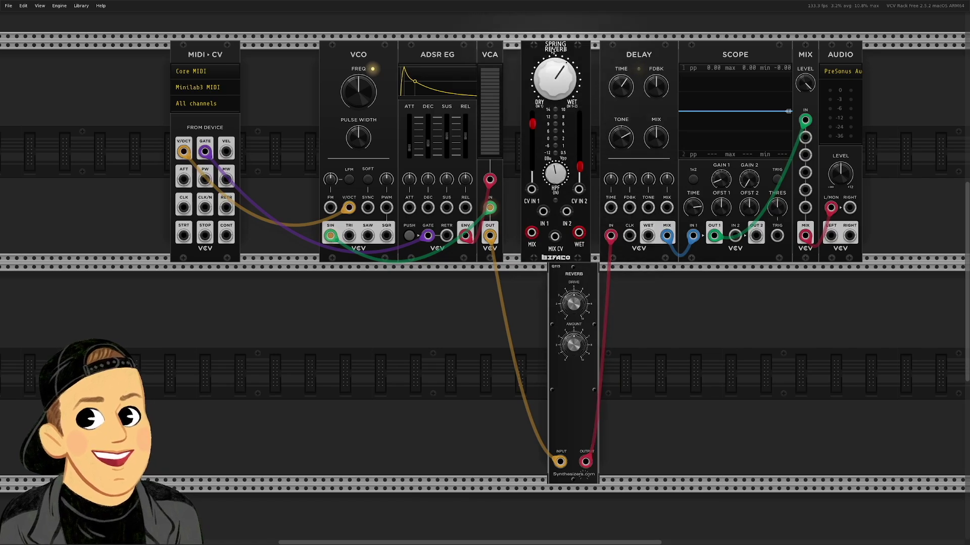
Move Spring Reverb down to the second row and put Q115 Reverb in its place between VCA and DELAY
drag(554, 49, 483, 271)
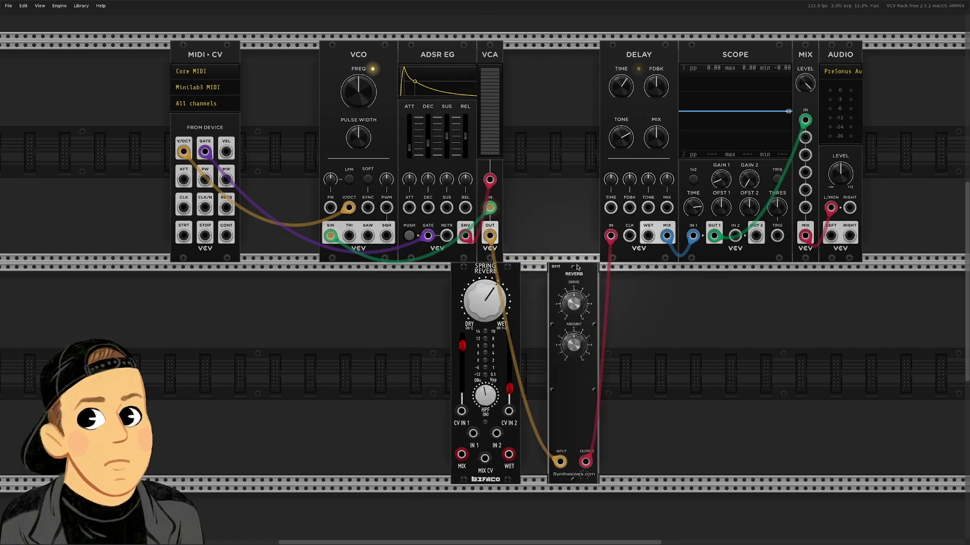
drag(576, 413, 549, 190)
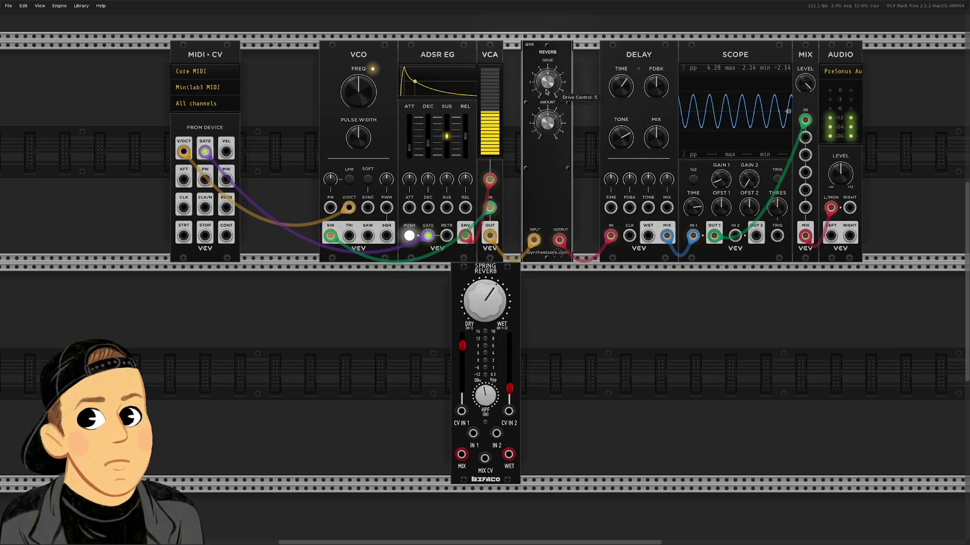
Try several Amount settings on Q115 Reverb and lower DELAY's mix to 0%
double_click(548, 129)
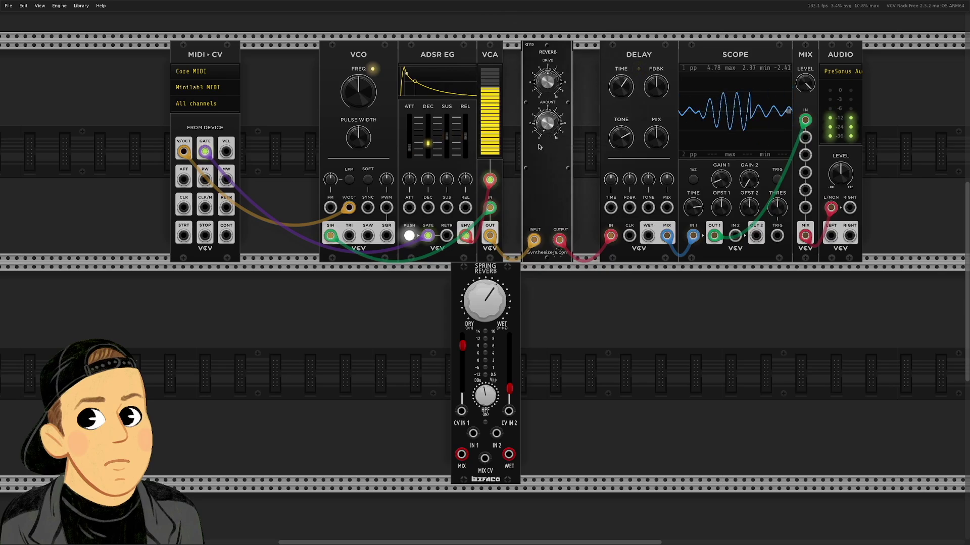
mouse_move(545, 130)
drag(545, 130, 550, 127)
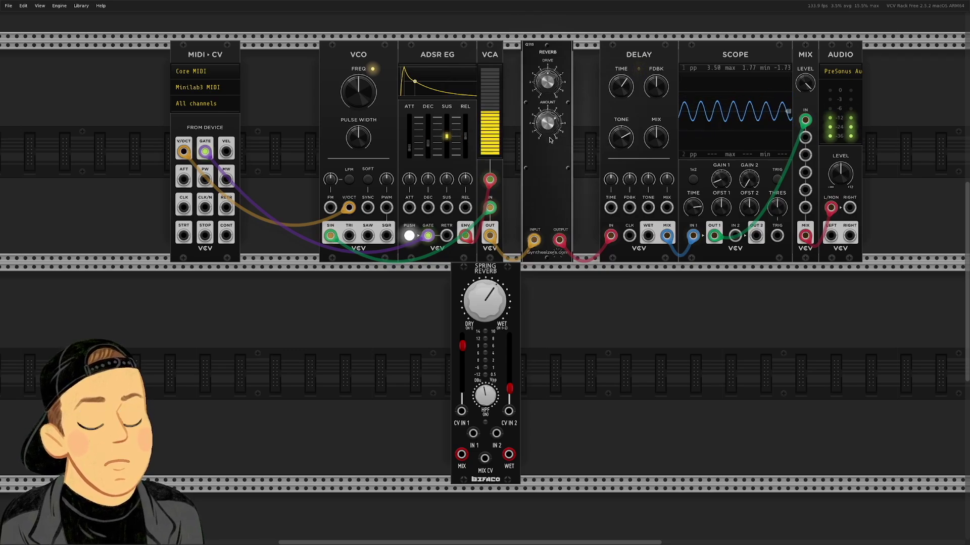
drag(549, 140, 544, 115)
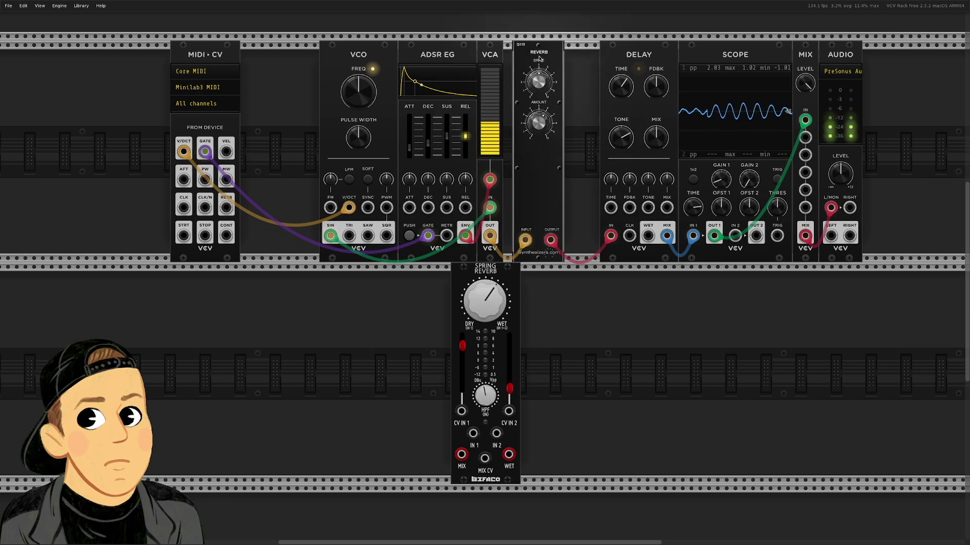
drag(539, 54, 547, 54)
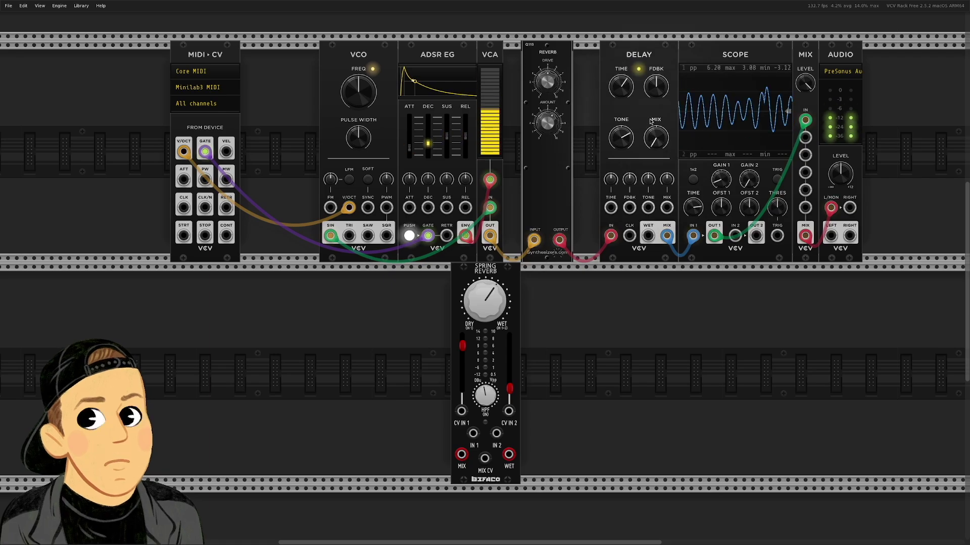
Try Q115 Reverb's Amount at 0, then raise it again
mouse_move(553, 129)
drag(553, 129, 553, 123)
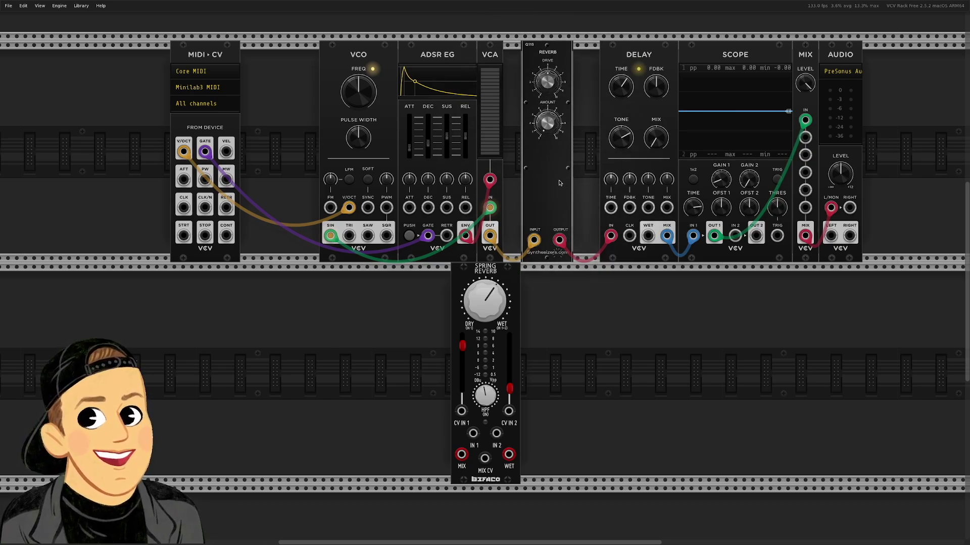
mouse_move(550, 129)
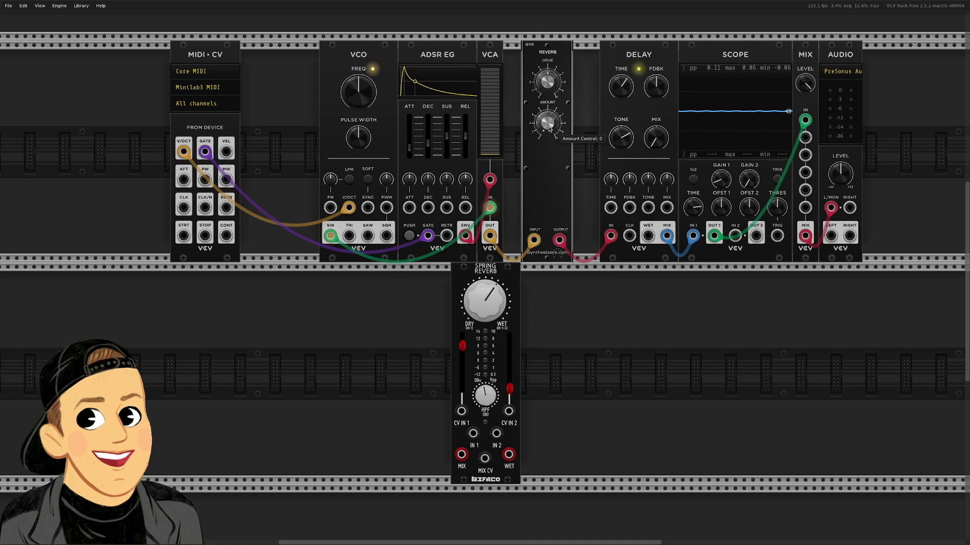
drag(549, 128, 553, 134)
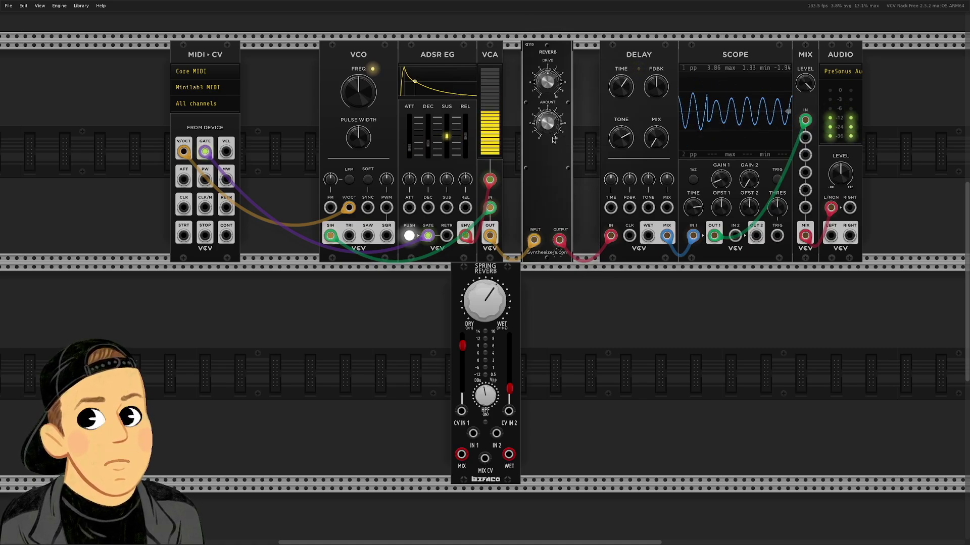
Vary Q115 Reverb's Drive, including 6.81, and bring DELAY's mix up to a low setting
mouse_move(547, 87)
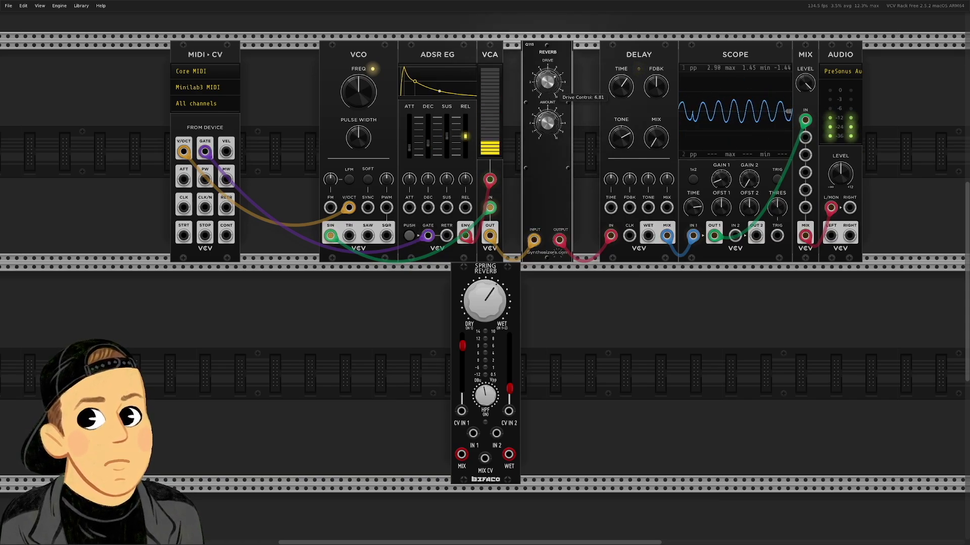
drag(546, 88, 547, 81)
mouse_move(554, 128)
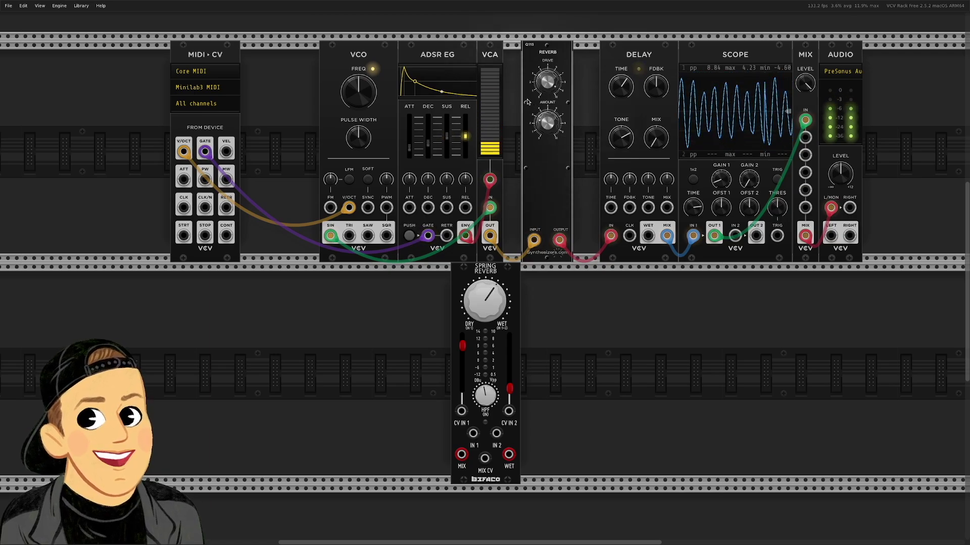
drag(550, 90, 546, 77)
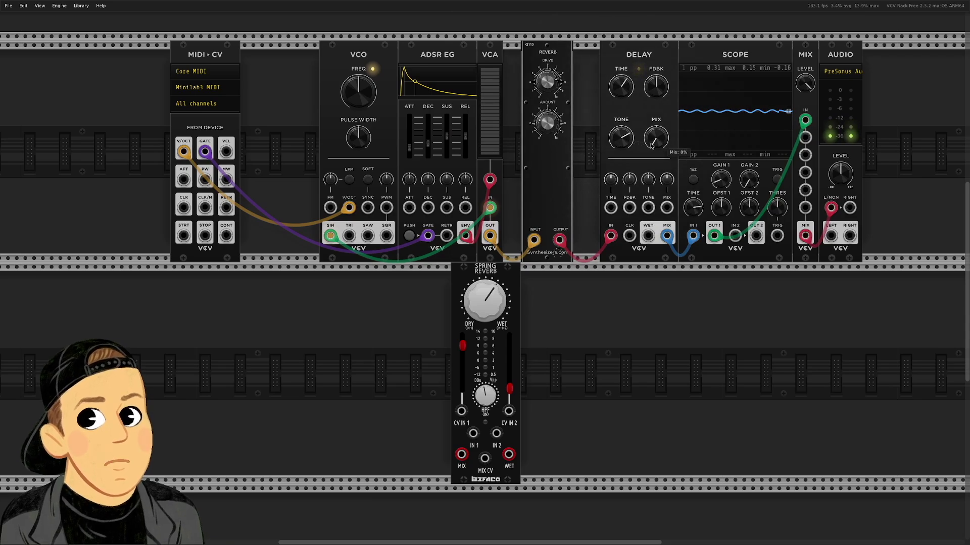
drag(655, 138, 655, 127)
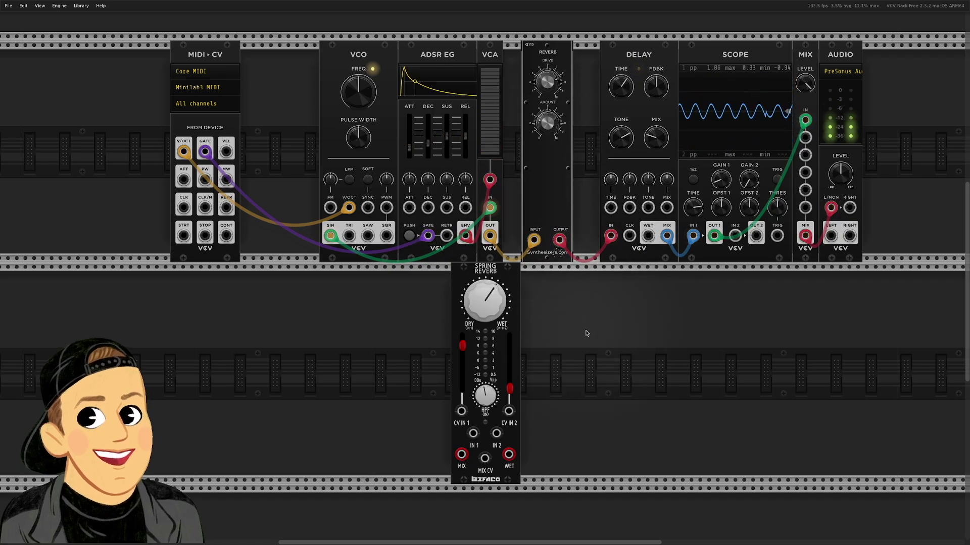
Delete the unused Spring Reverb and move DELAY directly against Q115 Reverb
key(Delete)
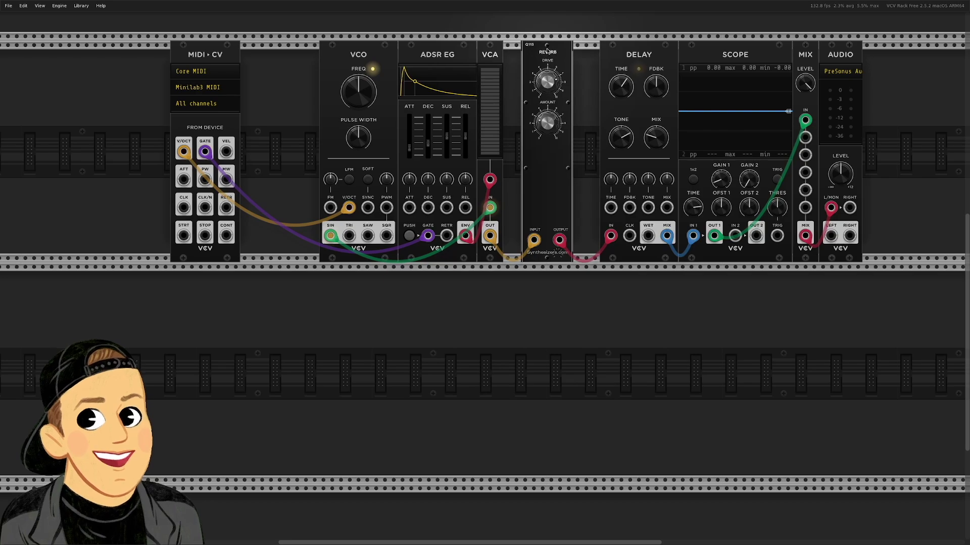
drag(616, 49, 589, 49)
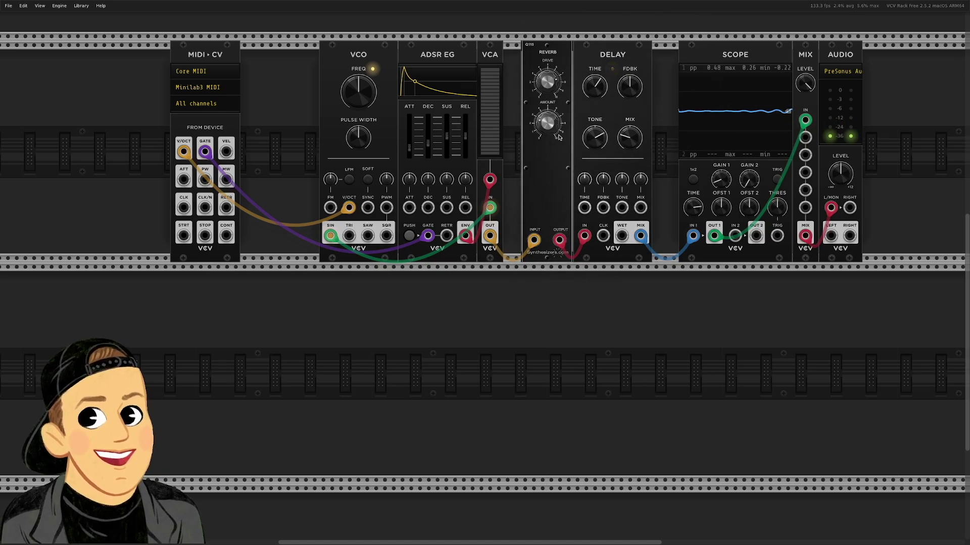
mouse_move(543, 76)
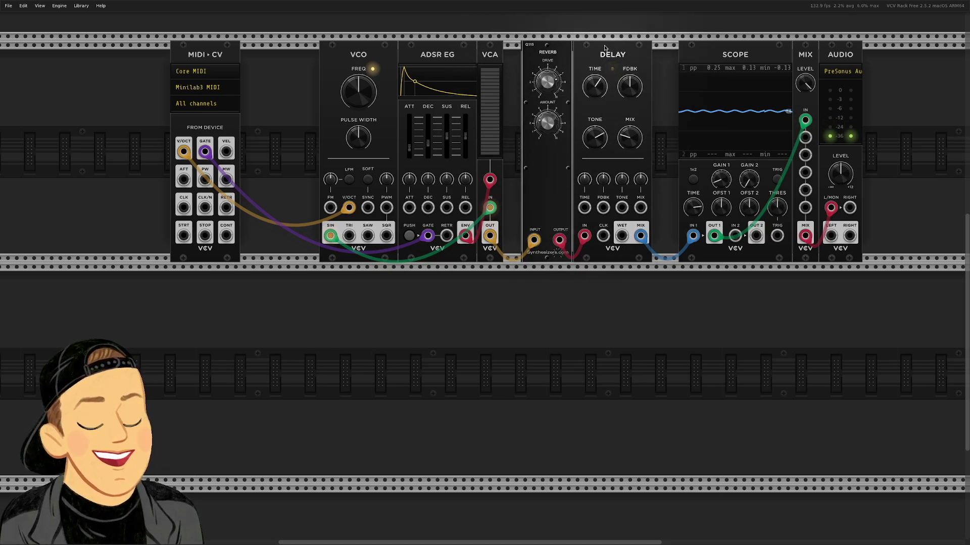
mouse_move(607, 47)
mouse_down()
mouse_move(617, 47)
mouse_move(607, 52)
mouse_up()
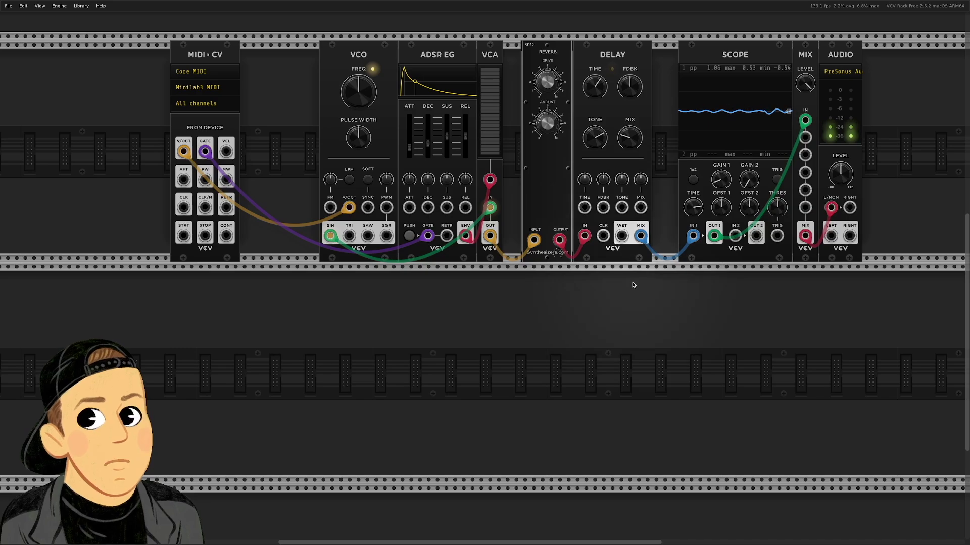
Open the module browser and clear the existing search text
right_click(413, 308)
click(63, 24)
key(BackSpace)
key(BackSpace)
key(BackSpace)
key(BackSpace)
key(BackSpace)
key(BackSpace)
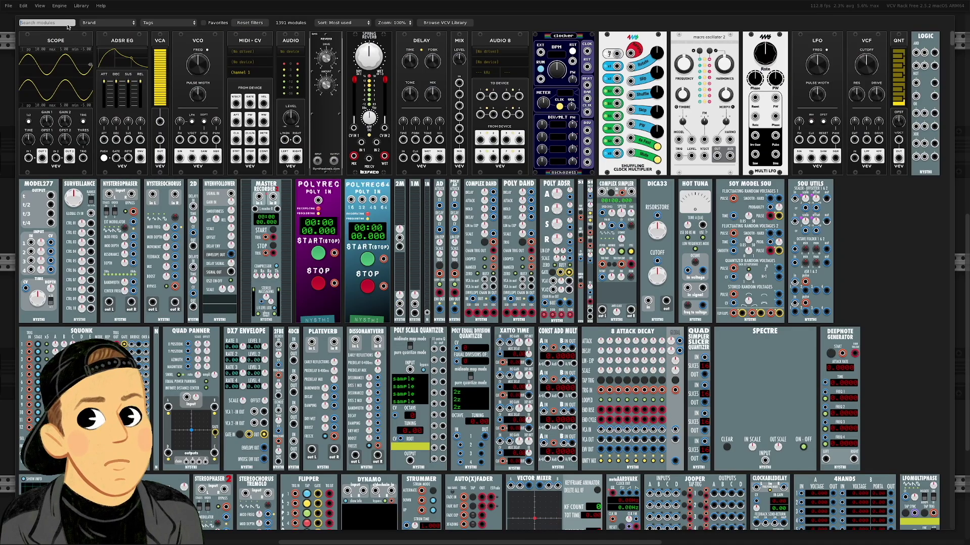
Filter the available modules to the VCV brand and add an LFO directly below ADSR EG
click(104, 22)
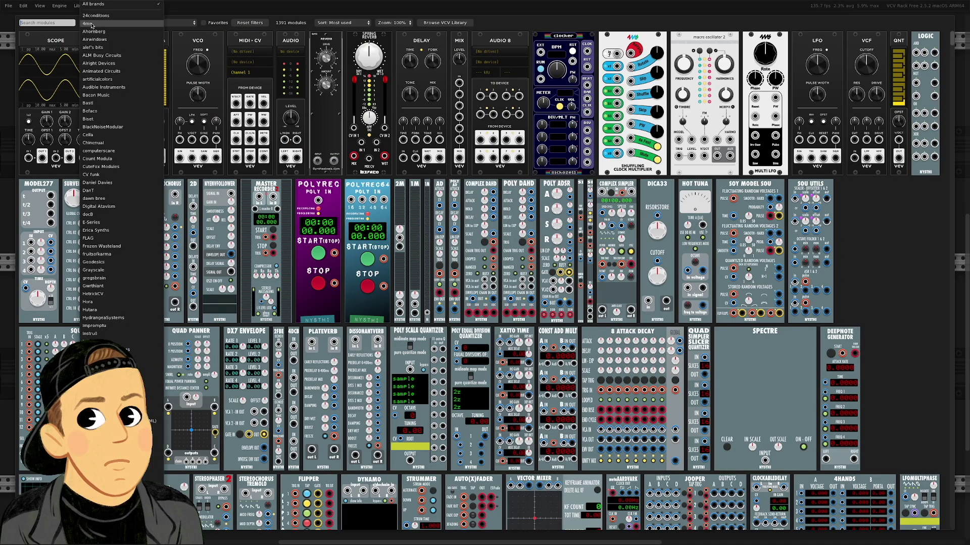
scroll(121, 172, down, 15)
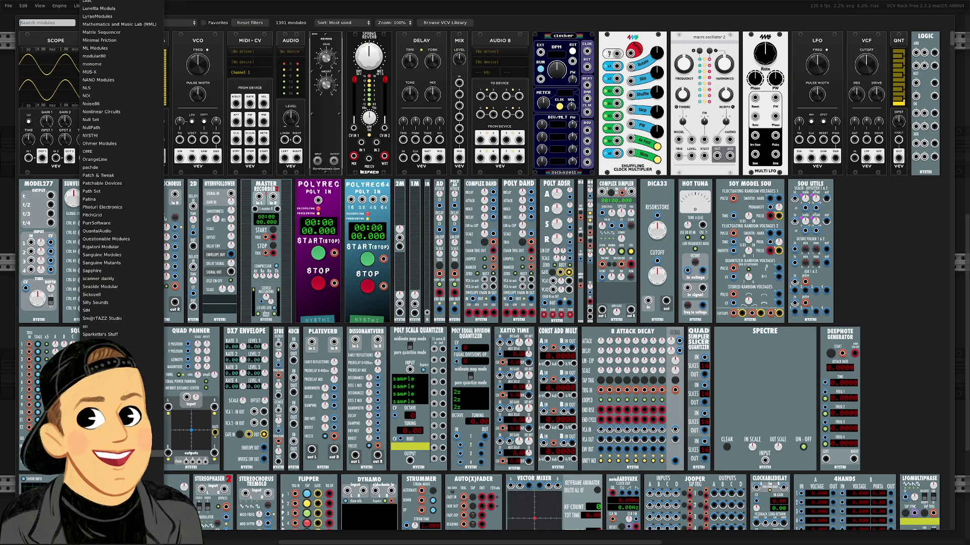
scroll(121, 171, down, 5)
click(101, 303)
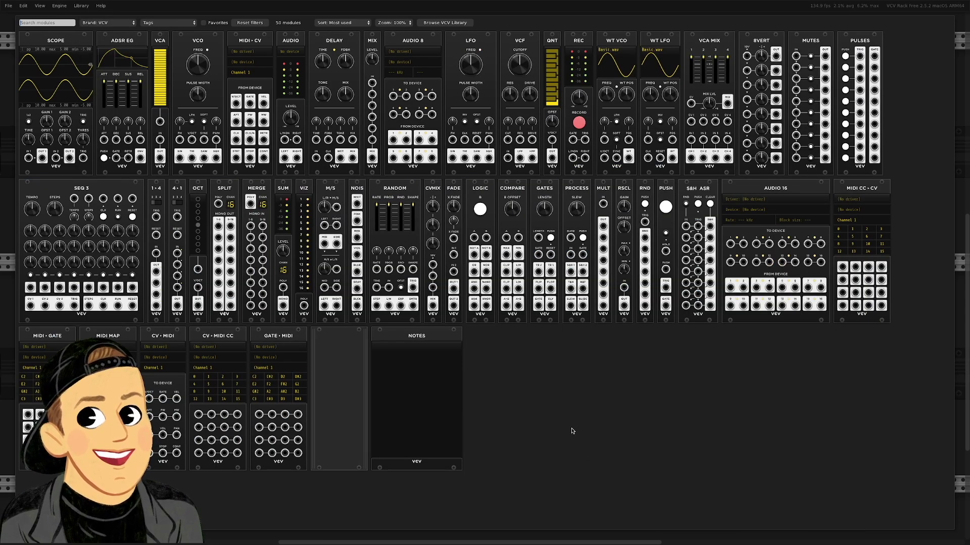
click(473, 52)
mouse_move(419, 303)
mouse_down()
mouse_move(753, 311)
mouse_move(284, 312)
mouse_move(433, 312)
mouse_up()
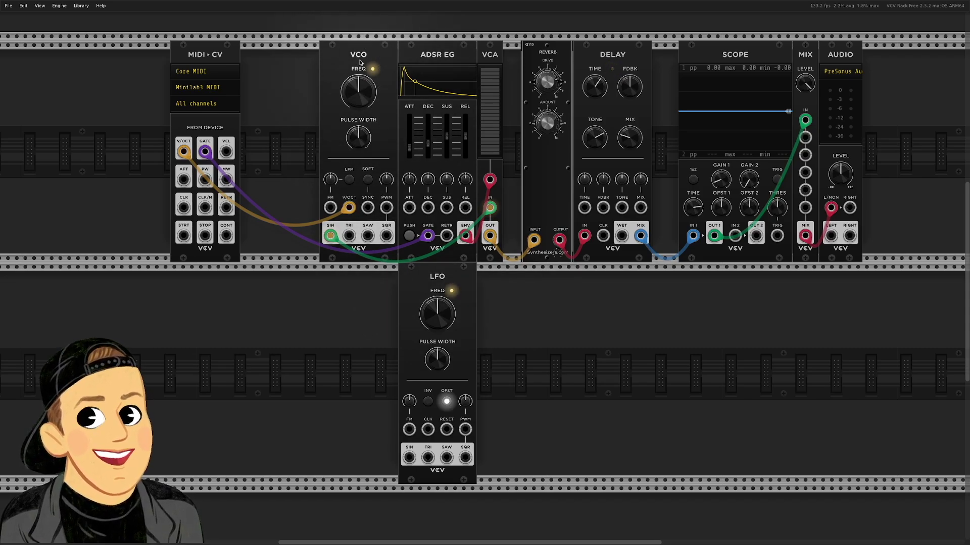
Audition the LFO by patching its sine output into MIX's second input and raising its frequency, including 47.699 Hz and 176.39 Hz
mouse_move(439, 325)
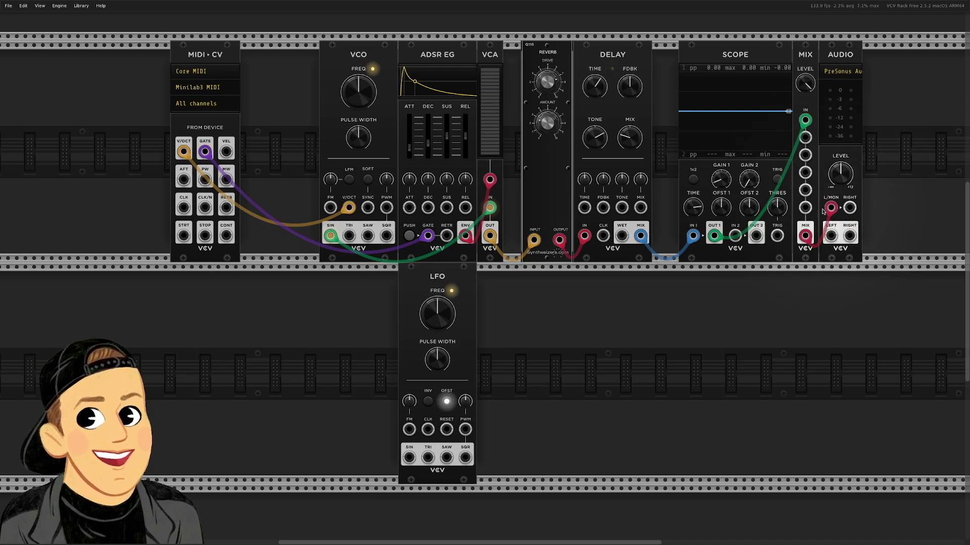
drag(409, 458, 806, 139)
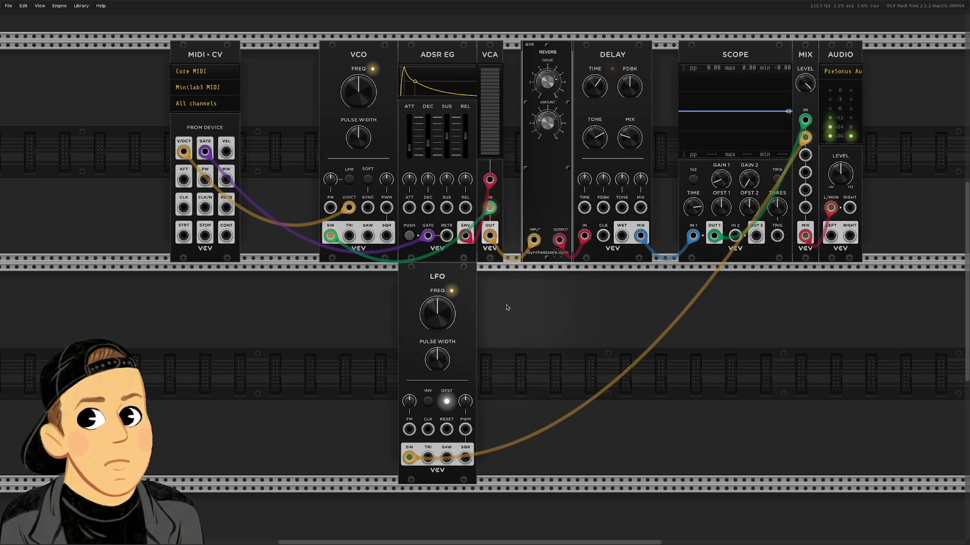
drag(437, 314, 437, 279)
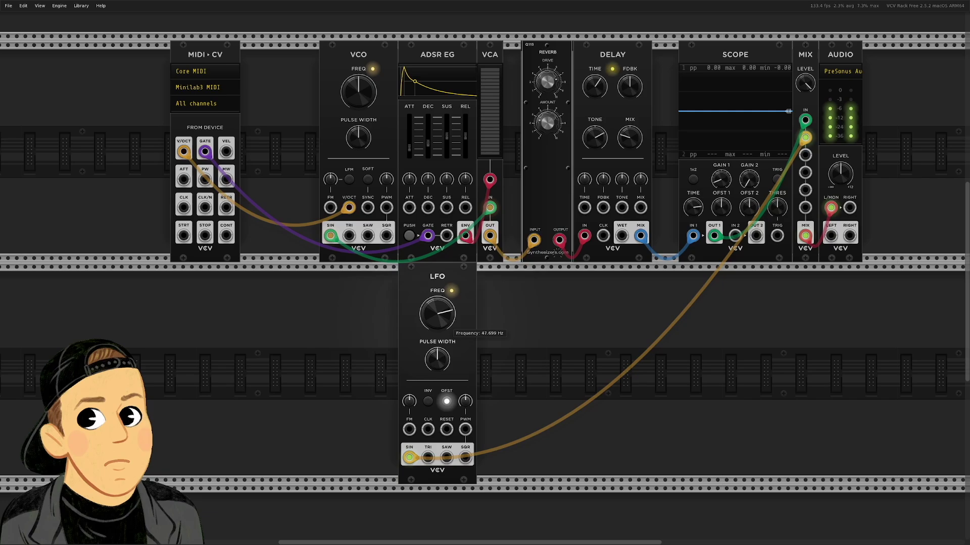
drag(437, 272, 438, 264)
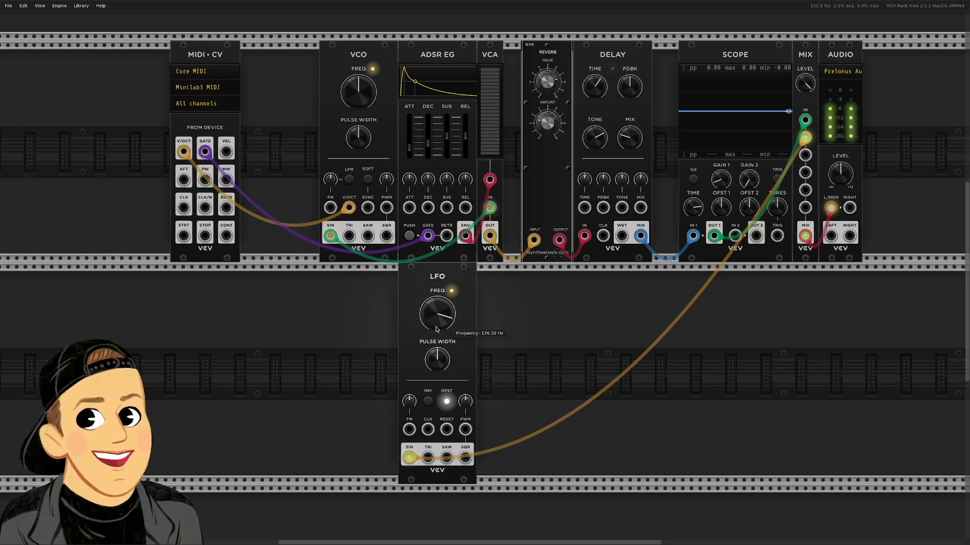
Bring the LFO's frequency down to a slow rate and remove its sine cable from MIX
mouse_move(362, 87)
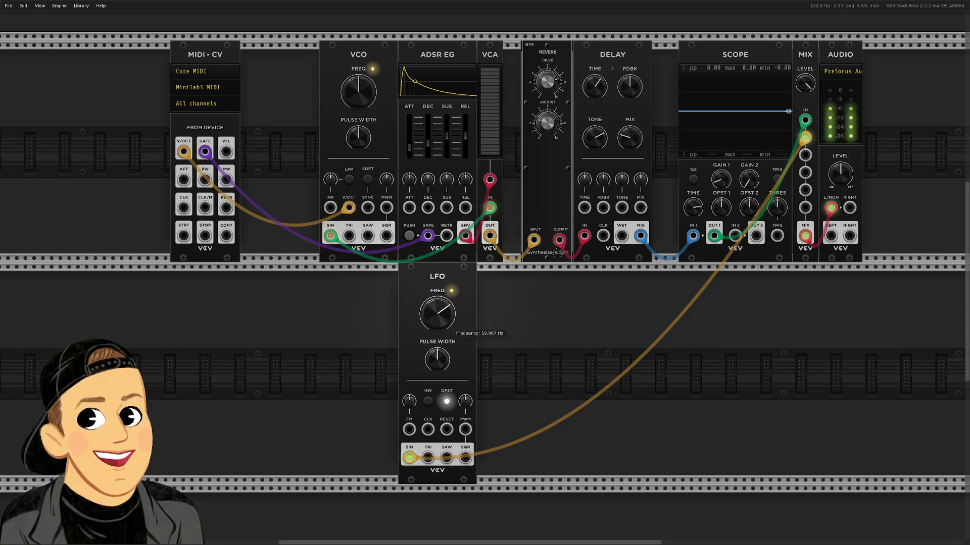
drag(437, 313, 437, 333)
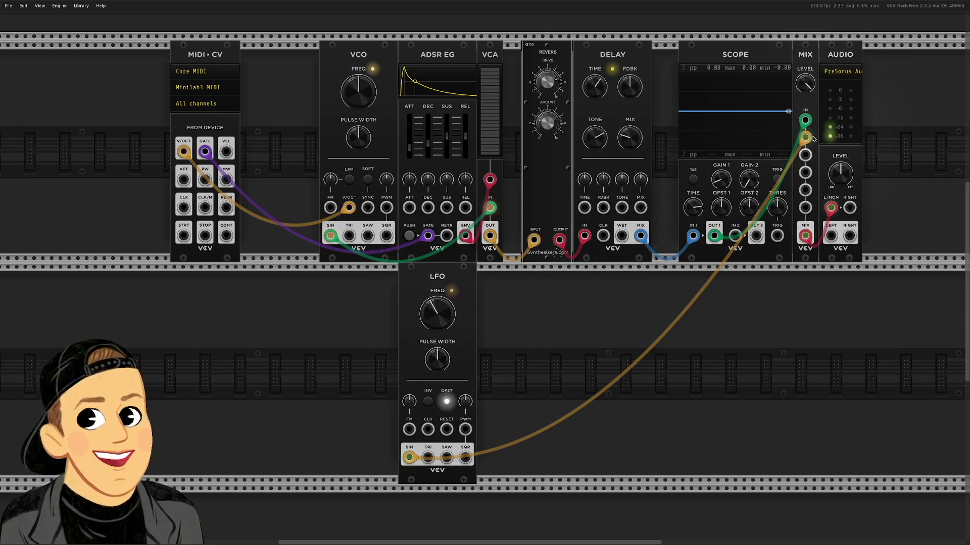
drag(805, 137, 686, 389)
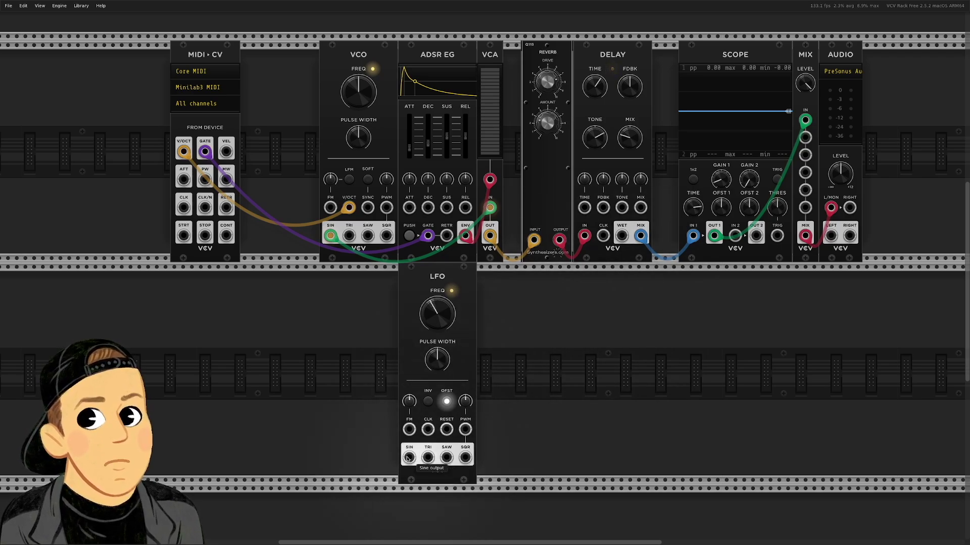
Try the LFO's sine output on DELAY's Mix and Time modulation inputs, and switch the LFO offset from unipolar to bipolar
drag(409, 458, 640, 207)
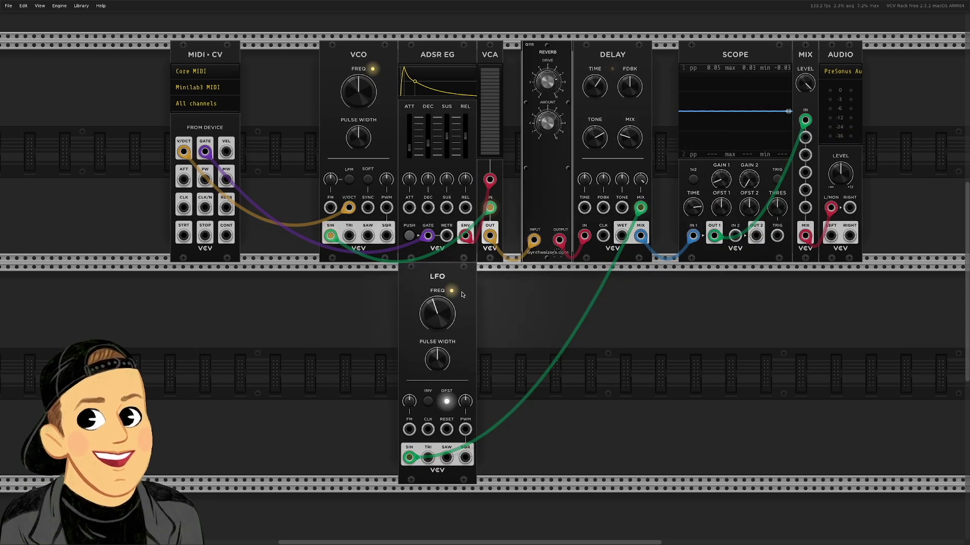
drag(640, 208, 584, 207)
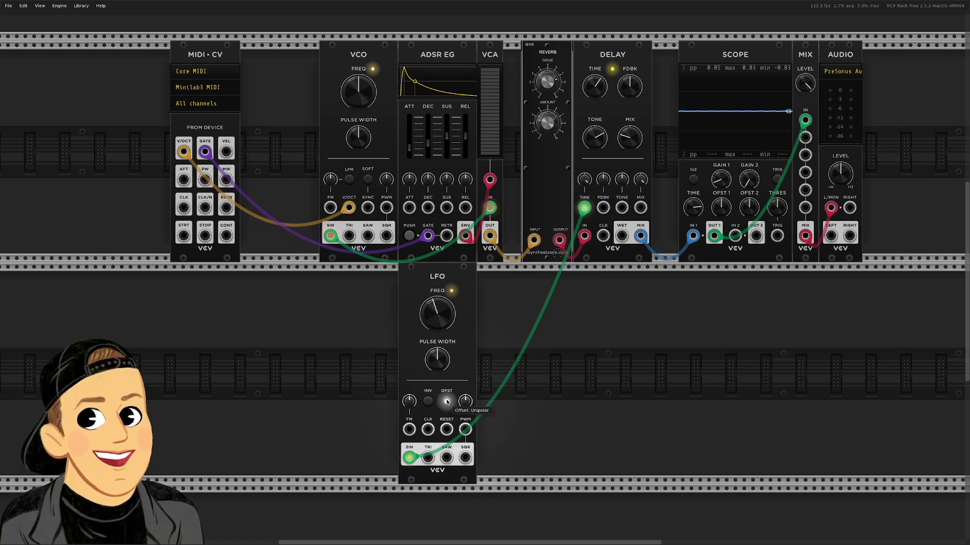
click(447, 402)
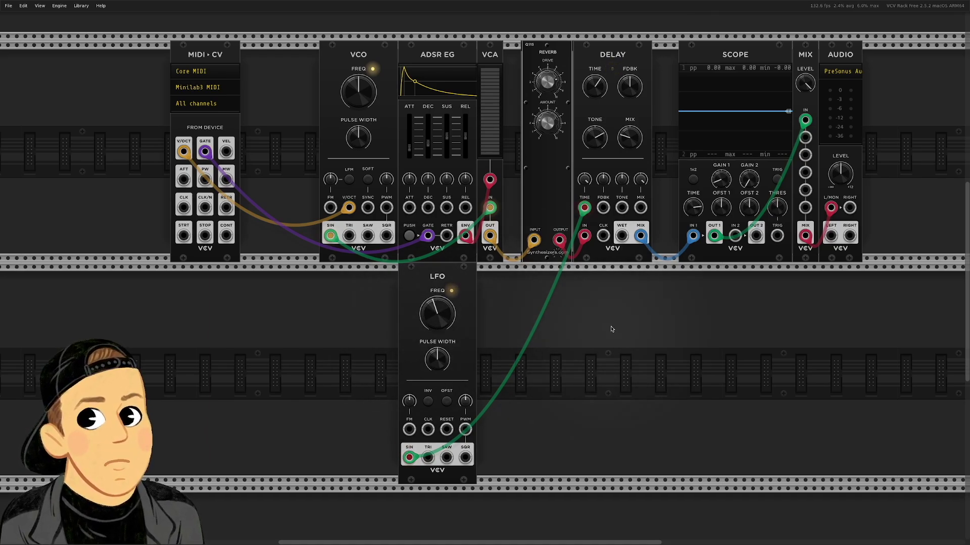
Remove the LFO cable from DELAY's Time input and shift the LFO to sit below VCO and ADSR EG
drag(584, 207, 552, 357)
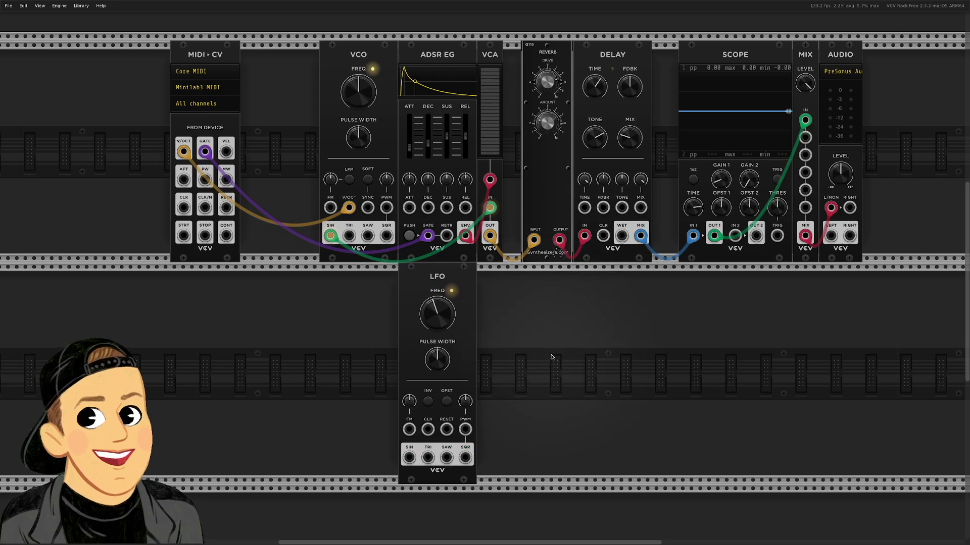
drag(454, 328, 419, 329)
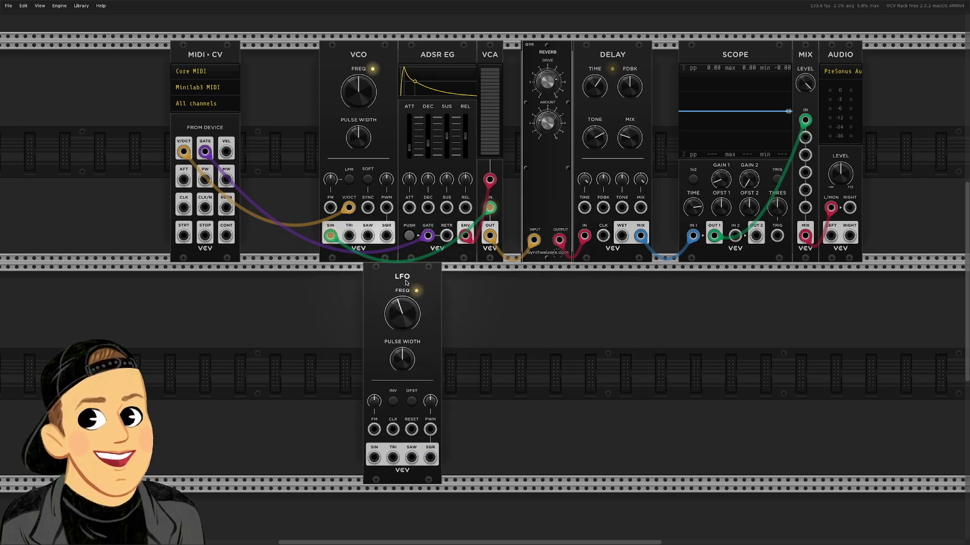
Search the VCV modules for "filter" and place a VCF in the row below DELAY
right_click(525, 302)
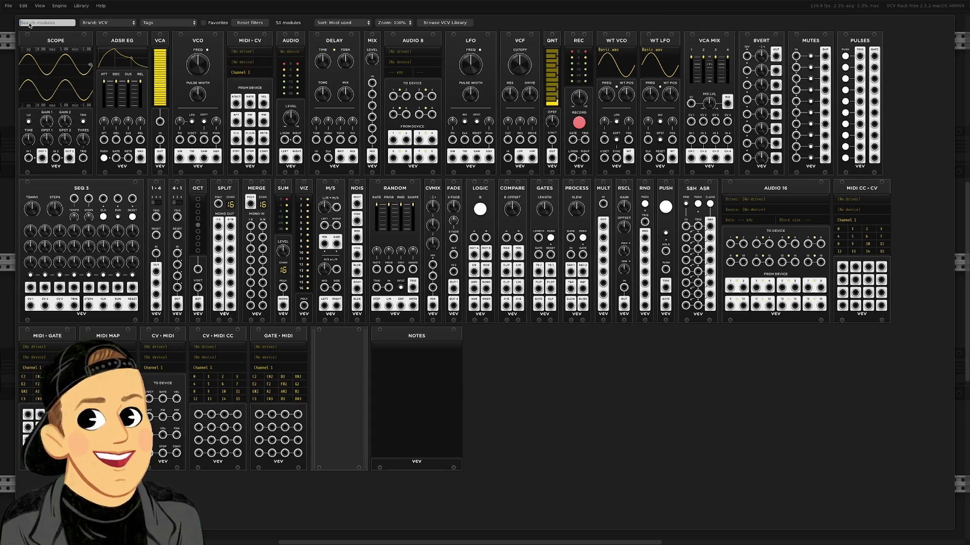
text(filter)
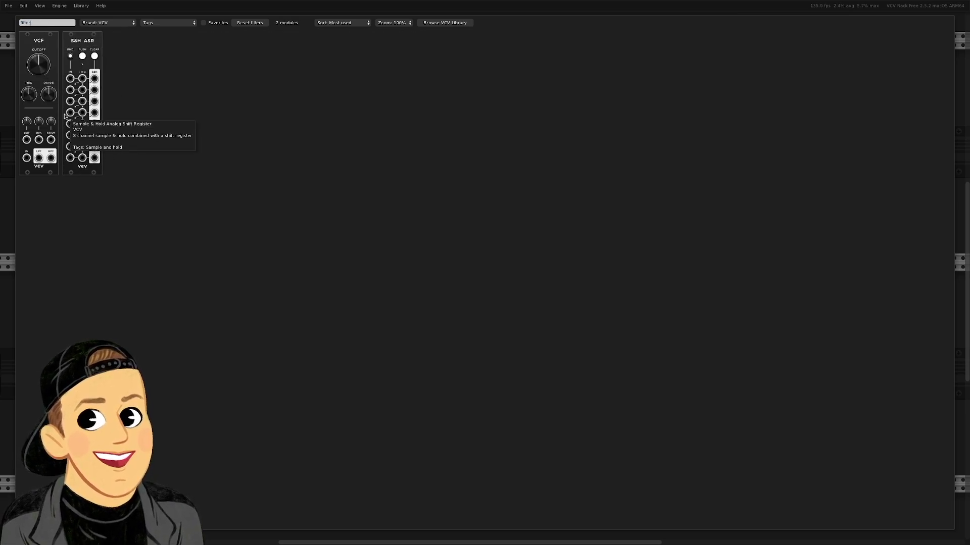
drag(40, 45, 603, 274)
Insert the VCF between DELAY and SCOPE, patching DELAY's mix into its input and its LPF output into SCOPE's first input
mouse_move(628, 143)
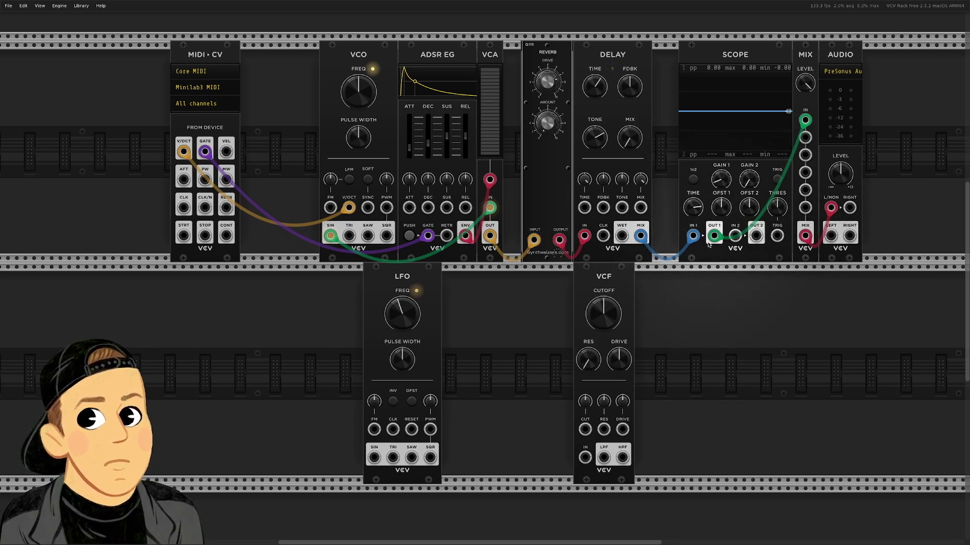
mouse_move(693, 236)
mouse_down()
mouse_move(617, 455)
mouse_move(586, 460)
mouse_up()
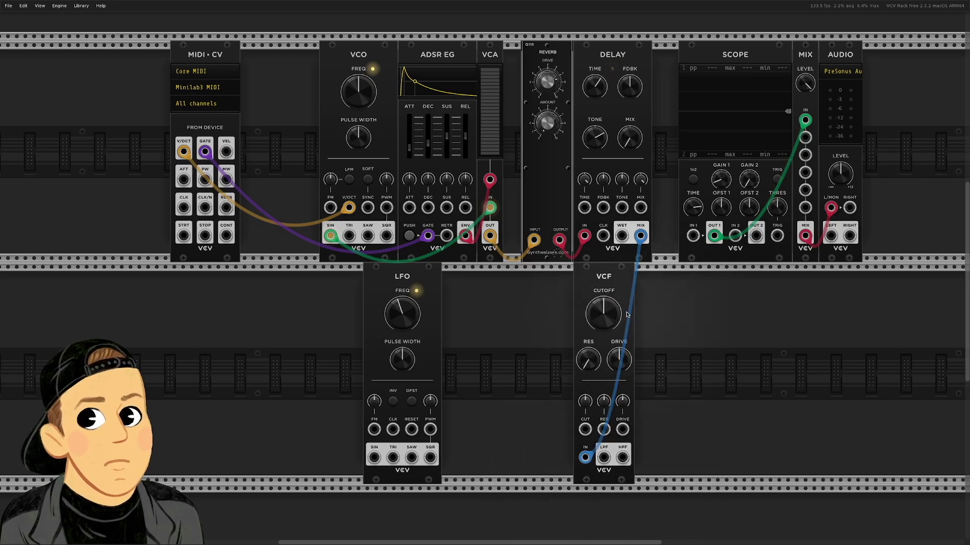
drag(609, 284, 662, 284)
drag(656, 458, 693, 237)
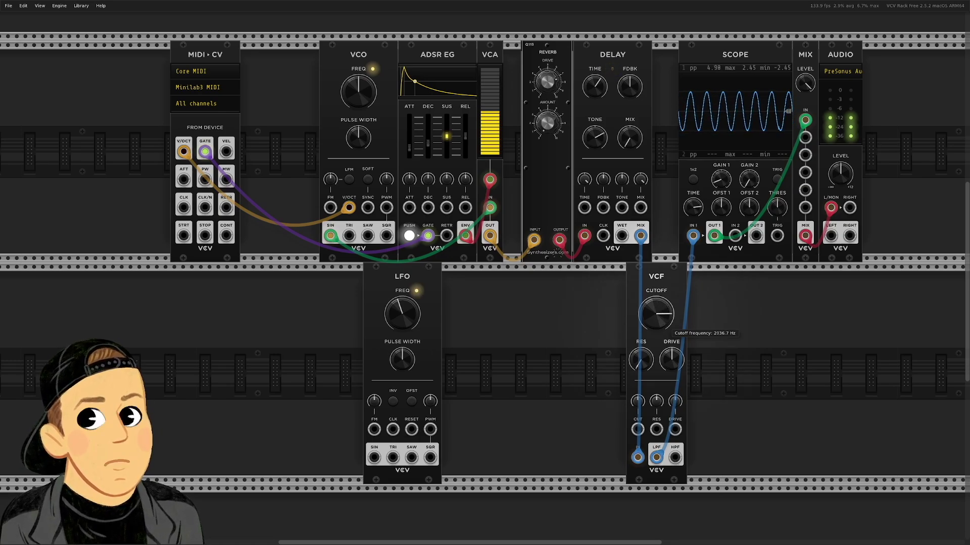
Vary the VCF's low-pass cutoff frequency while playing notes, including 421.95 Hz
mouse_move(656, 314)
mouse_down()
mouse_move(656, 349)
mouse_move(656, 310)
mouse_move(656, 349)
mouse_move(656, 312)
mouse_move(656, 327)
mouse_up()
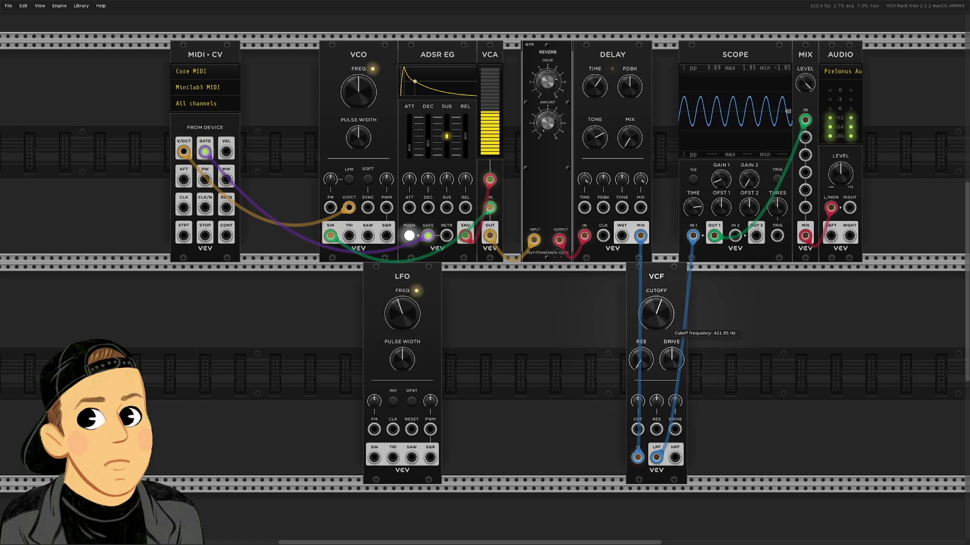
drag(651, 313, 652, 326)
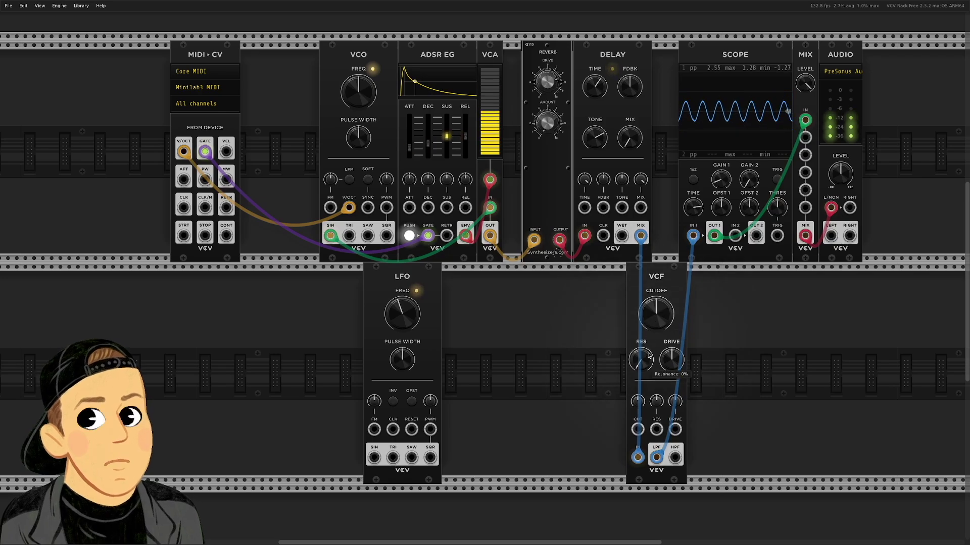
drag(660, 322, 660, 303)
Try the VCF's HPF output with raised resonance and varied cutoff, including 61.337 Hz, and return the cable to LPF
drag(656, 457, 675, 458)
mouse_move(666, 323)
mouse_down()
mouse_move(667, 357)
mouse_move(645, 380)
mouse_move(641, 349)
mouse_move(641, 360)
mouse_up()
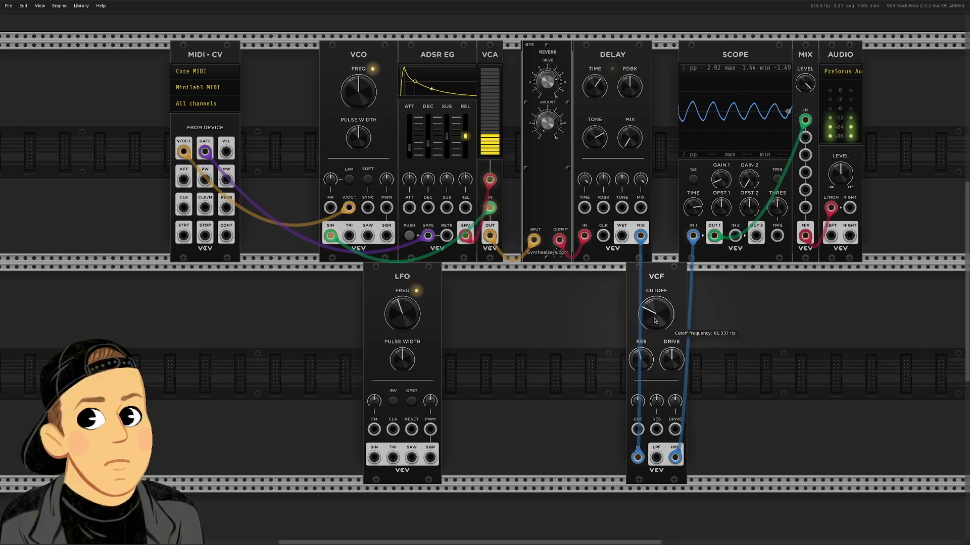
drag(675, 458, 656, 457)
Set the VCF's cutoff to 510.84 Hz, vary its resonance, and raise its drive to 126.51%
mouse_move(656, 314)
mouse_down()
mouse_move(656, 295)
mouse_move(656, 311)
mouse_up()
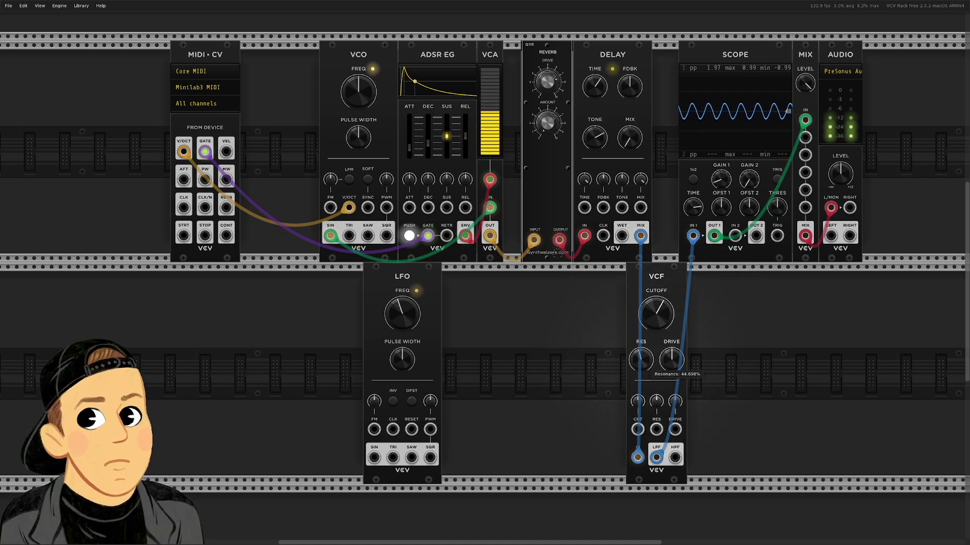
drag(641, 359, 641, 366)
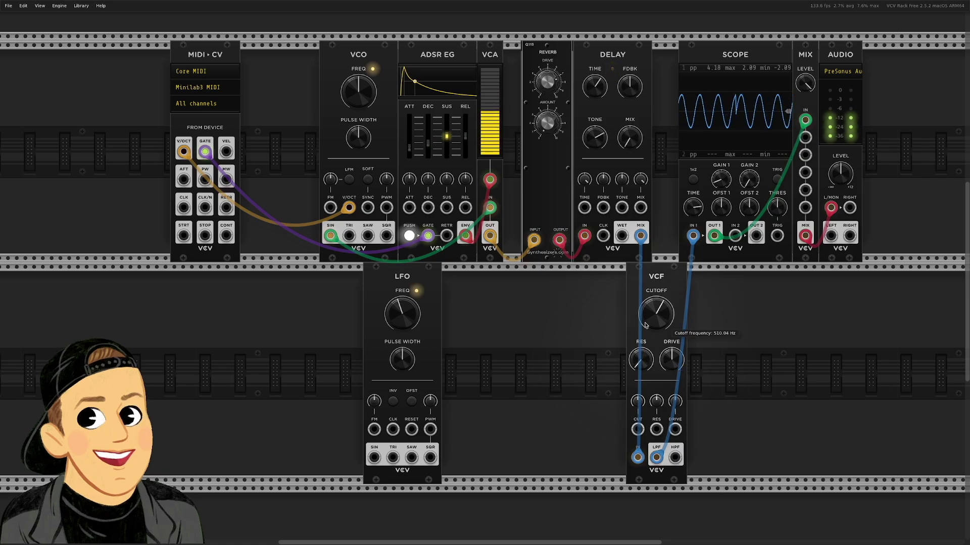
drag(641, 359, 641, 375)
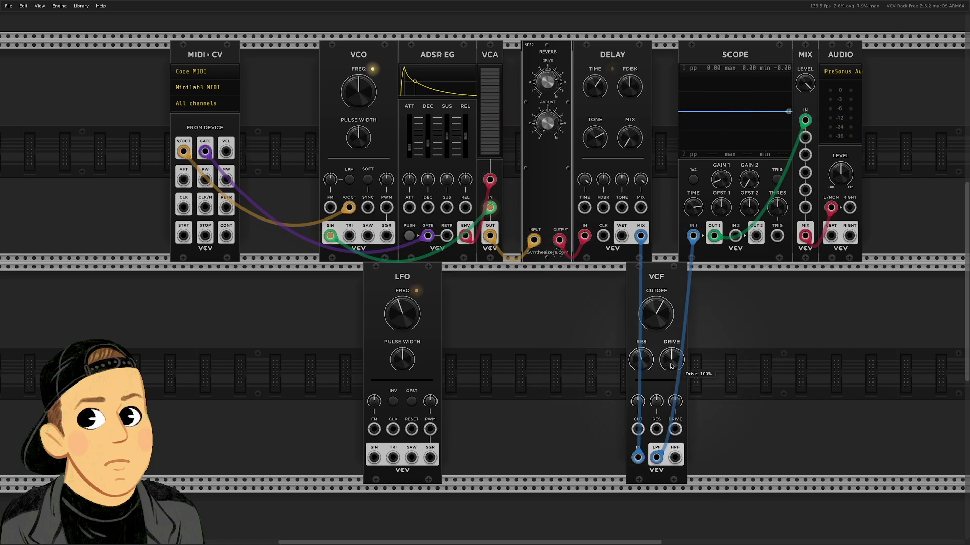
drag(672, 367, 672, 360)
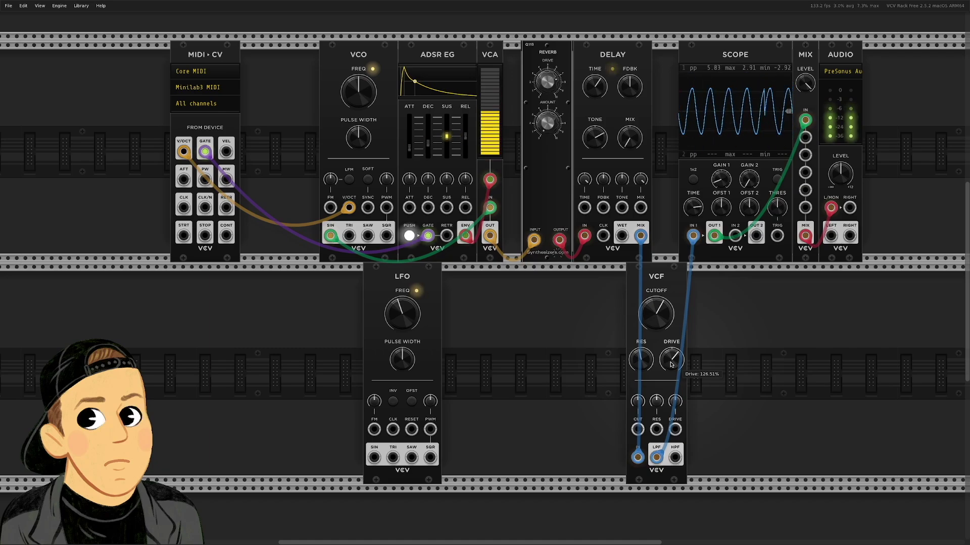
Raise ADSR EG's attack, set its decay to 100 ms and release to 325.08 ms, and lower the VCF cutoff
drag(415, 147, 429, 140)
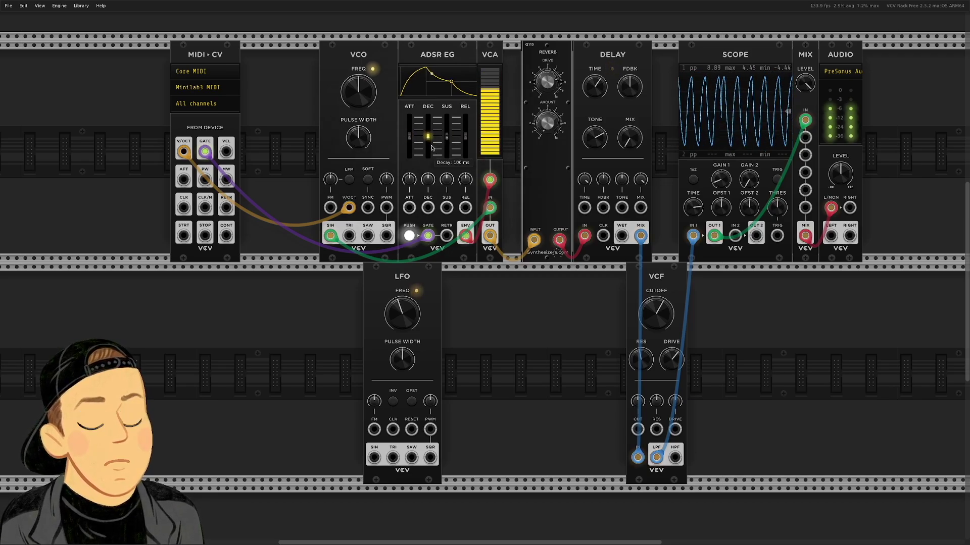
mouse_move(432, 148)
mouse_move(464, 138)
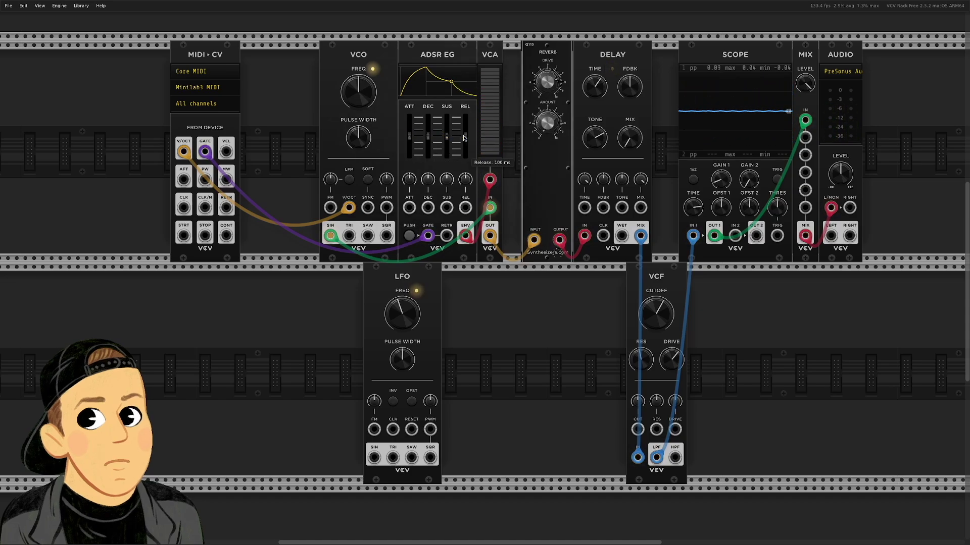
drag(461, 138, 461, 138)
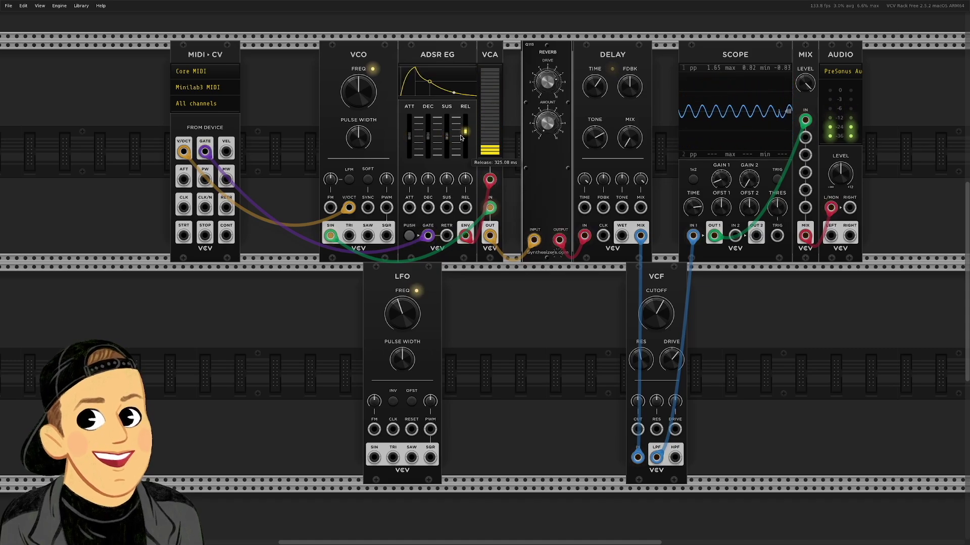
mouse_move(662, 323)
mouse_down()
mouse_move(661, 309)
mouse_move(662, 333)
mouse_move(661, 282)
mouse_move(662, 309)
mouse_up()
Shift SCOPE, MIX and AUDIO together to the right and place the VCF directly against DELAY in the upper row
mouse_move(904, 265)
mouse_down()
mouse_move(794, 137)
mouse_move(855, 137)
mouse_up()
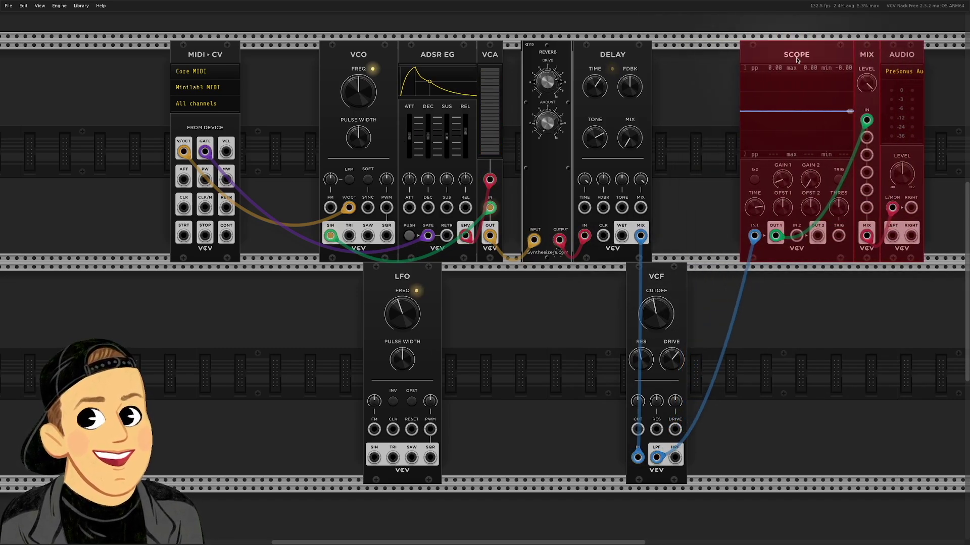
drag(661, 277, 683, 184)
click(683, 185)
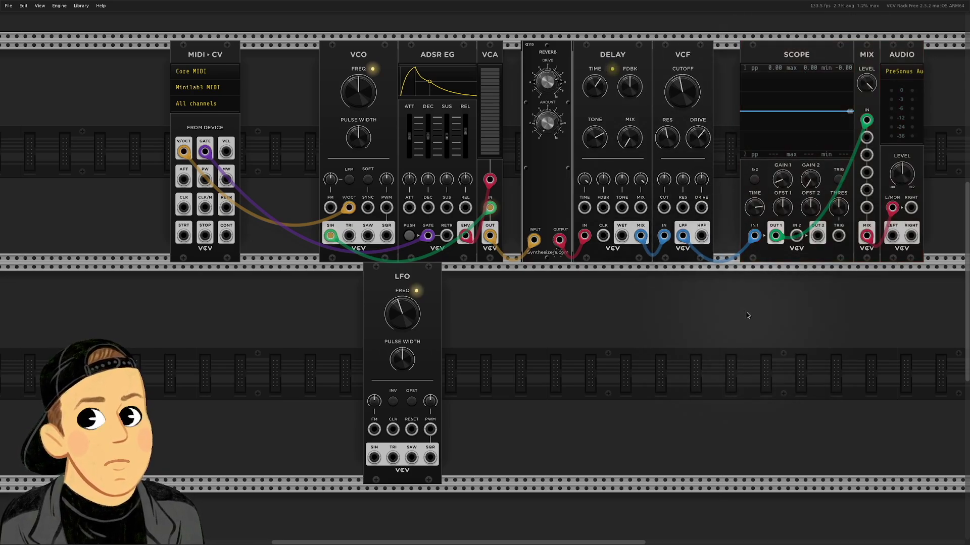
Move the LFO beneath REVERB, patch its SIN output to the VCF's CUT input, and vary the cutoff CV, including 100% and -33.333%
drag(418, 277, 575, 276)
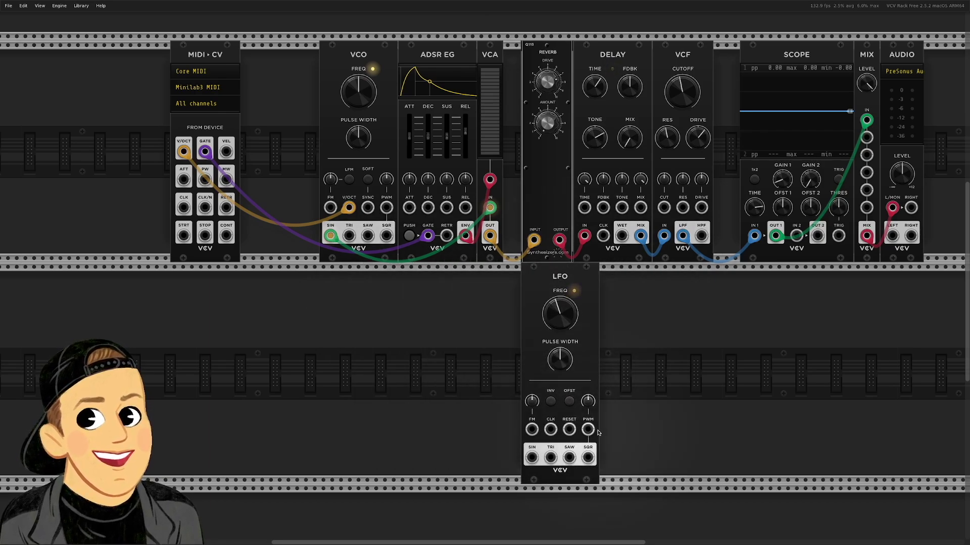
drag(532, 457, 666, 213)
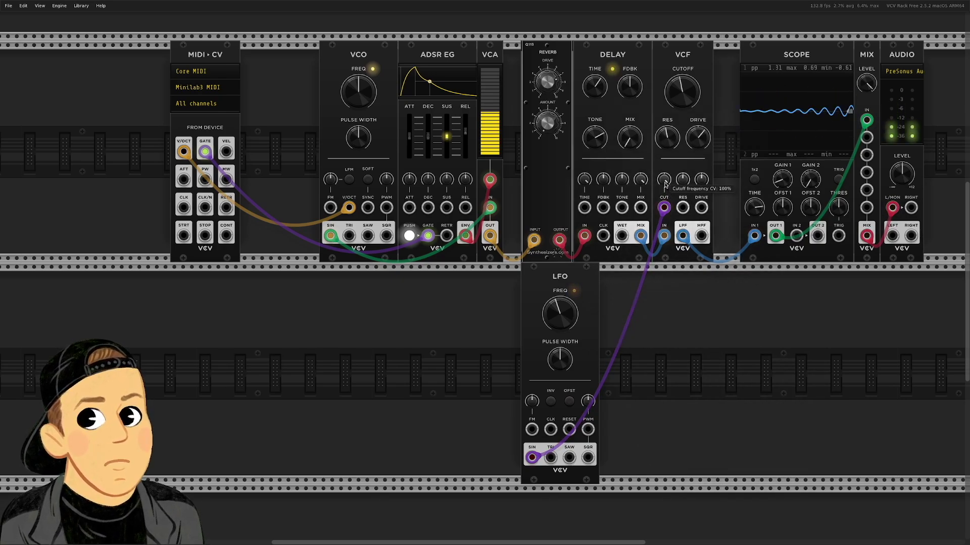
drag(664, 180, 665, 207)
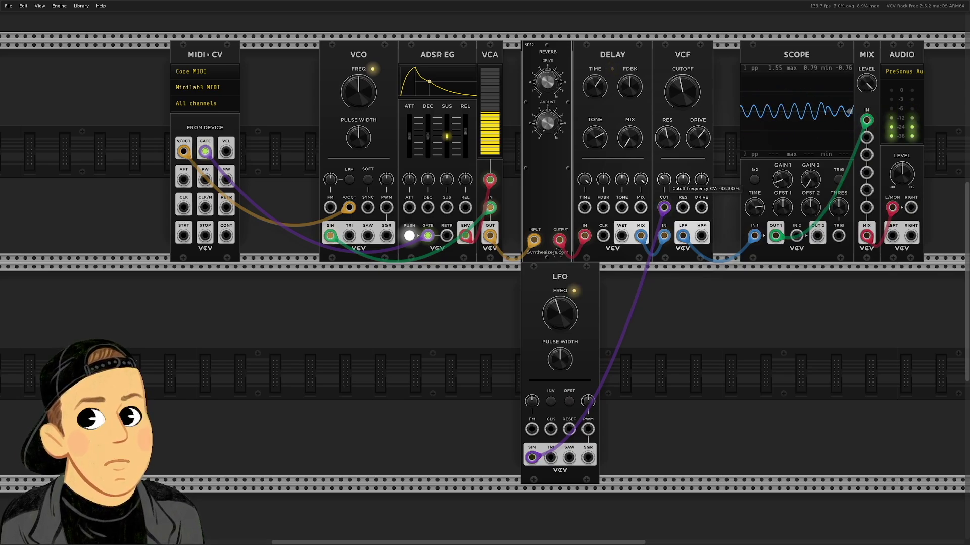
drag(664, 208, 664, 199)
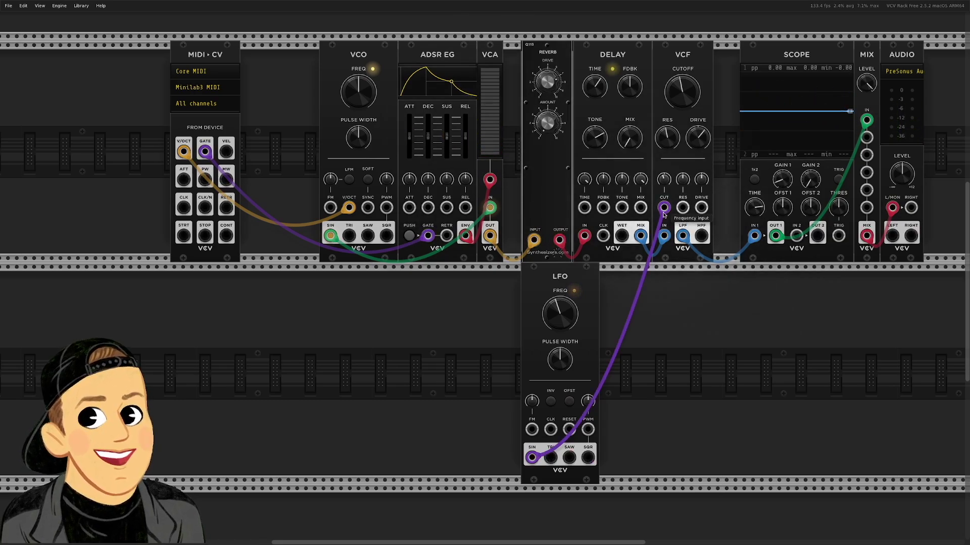
Repatch the LFO's SIN cable to the VCF's RES input, vary the resonance CV amount, and raise the cutoff
mouse_move(664, 208)
mouse_down()
mouse_move(668, 244)
mouse_move(682, 207)
mouse_up()
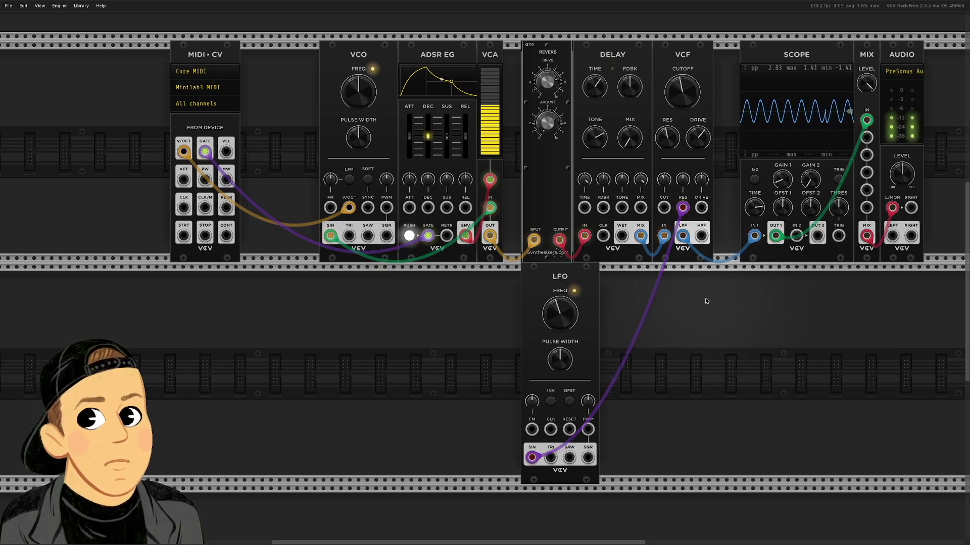
drag(683, 179, 682, 172)
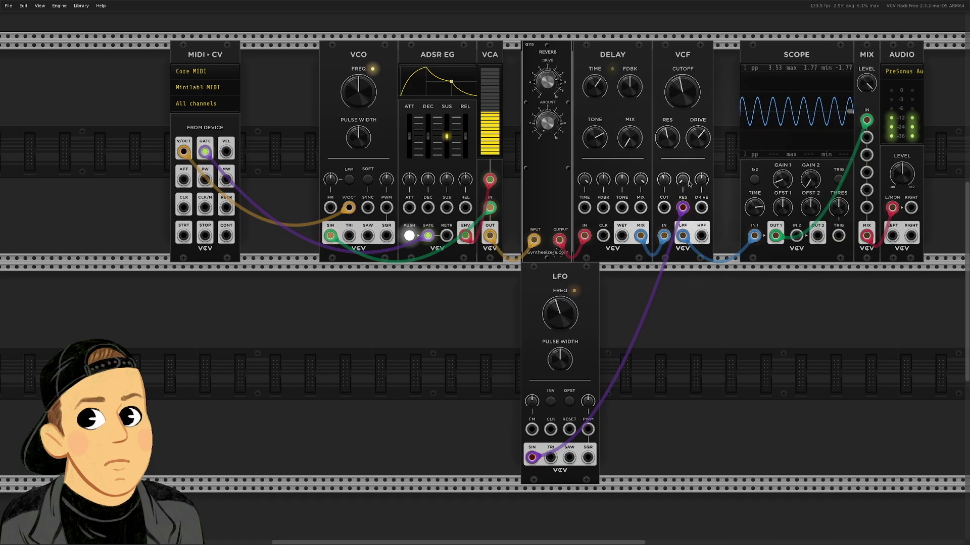
drag(682, 91, 682, 85)
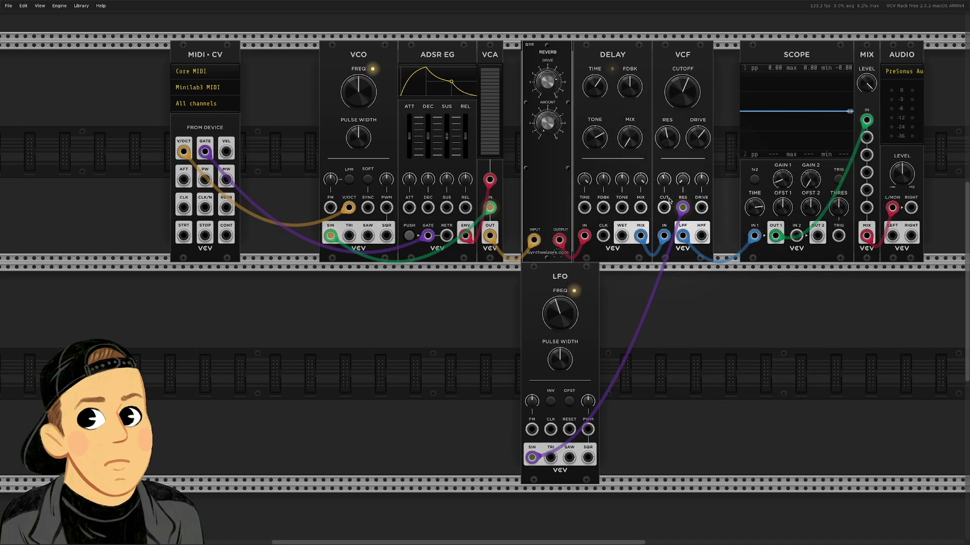
Repatch the LFO's SIN cable to the VCF's DRIVE input and vary the drive CV amount, including 34.934%
drag(683, 208, 701, 208)
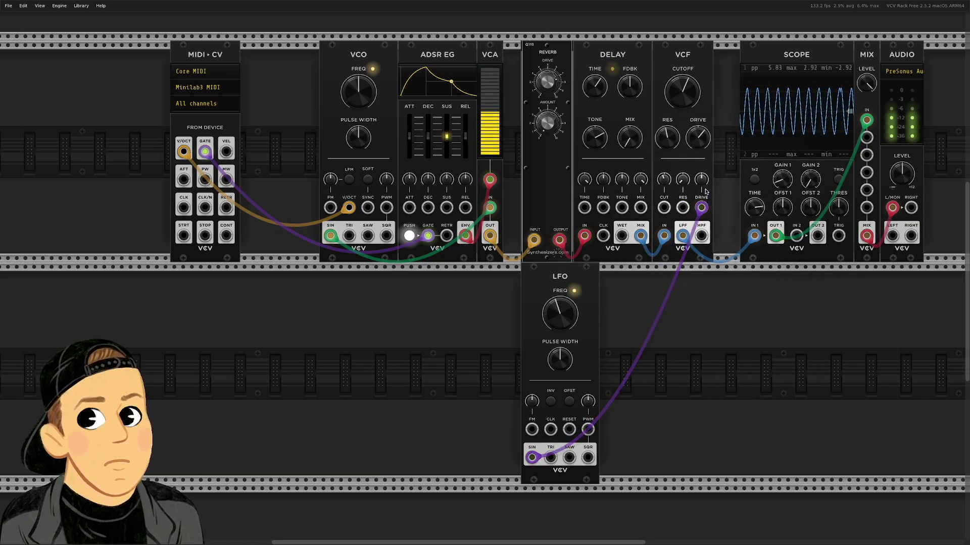
mouse_move(702, 181)
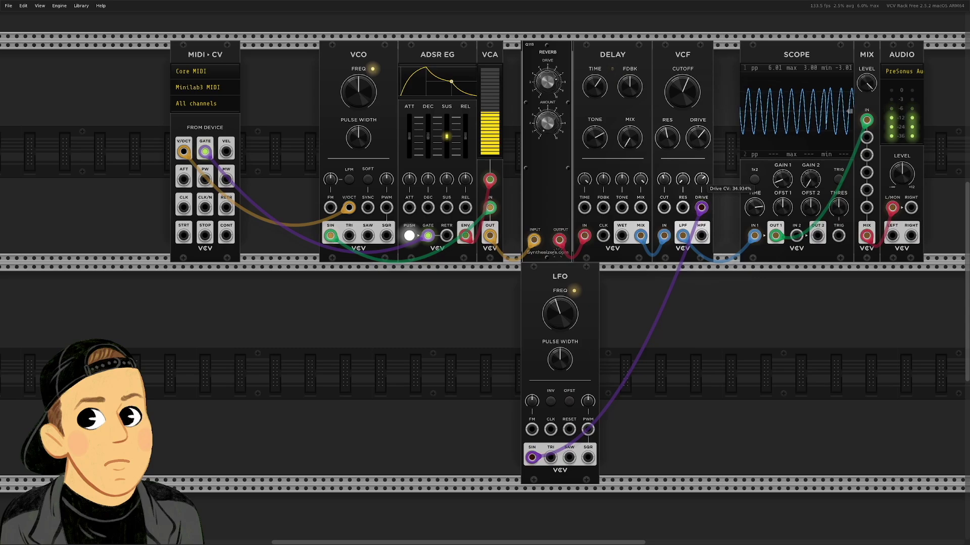
drag(701, 179, 700, 178)
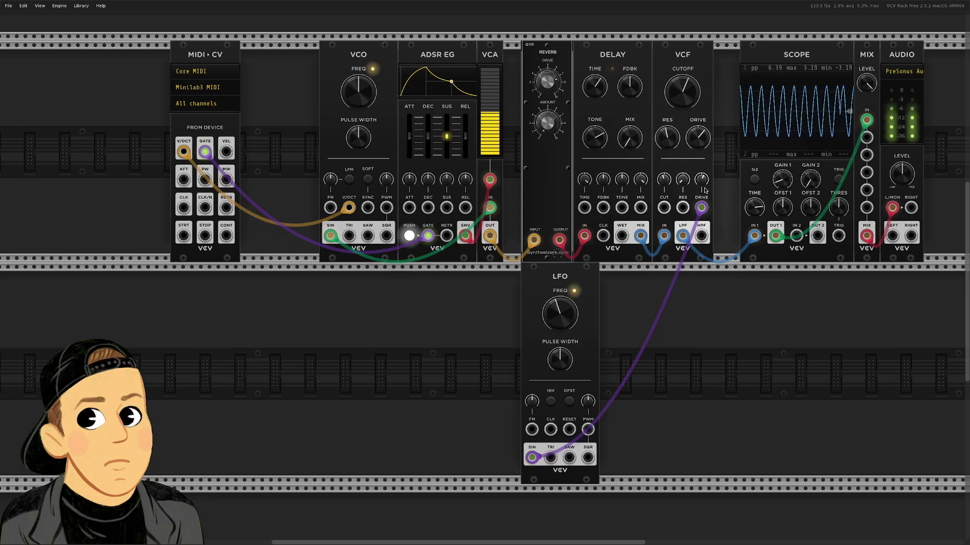
Raise the LFO's frequency to 3.0928 Hz and try its pulse width control
mouse_move(568, 321)
drag(568, 321, 568, 318)
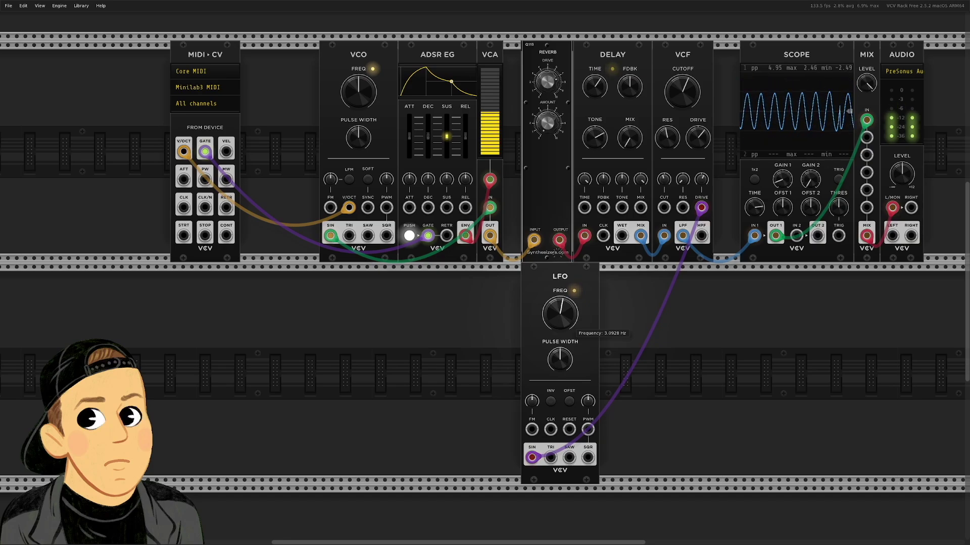
drag(559, 359, 560, 348)
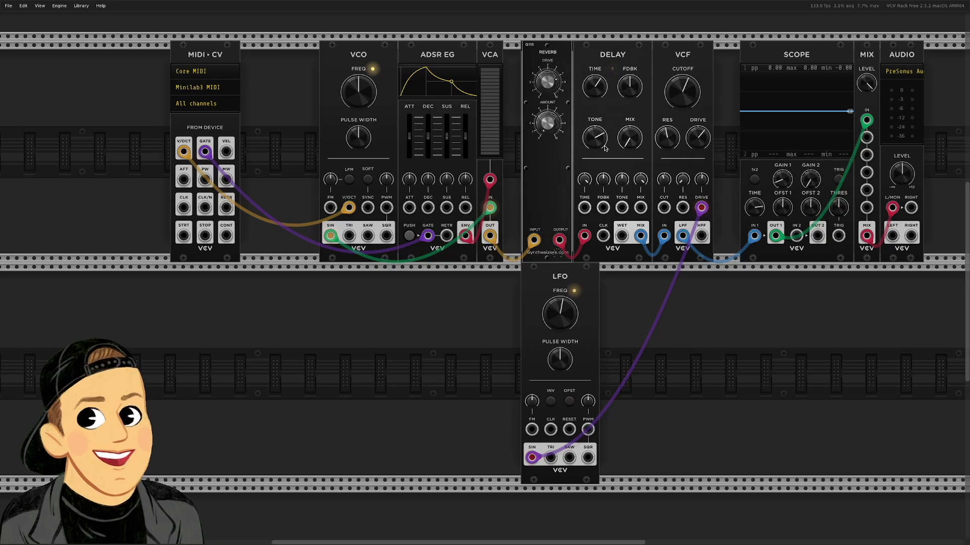
Raise DELAY's mix, lower its feedback to 0%, and try several delay times, ending at 0.075807 s
drag(624, 146, 625, 126)
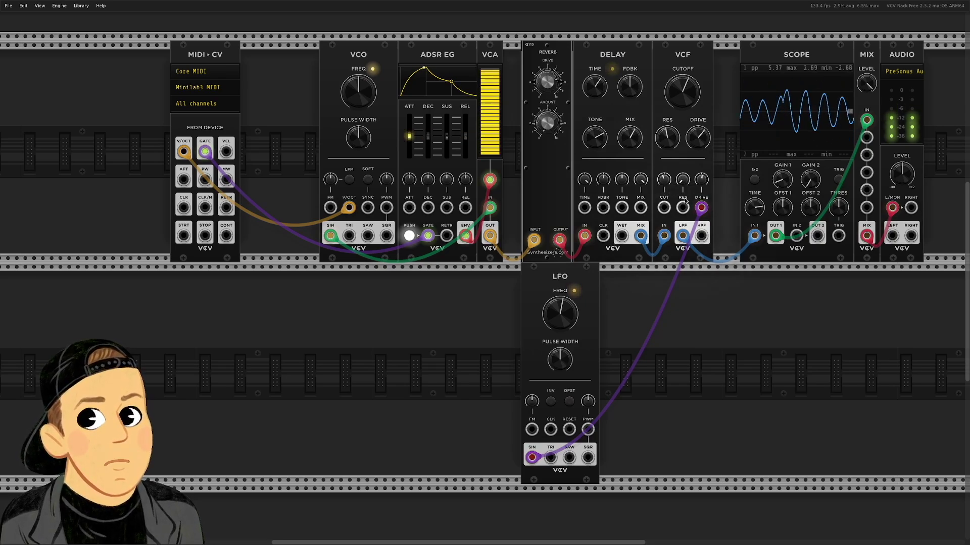
mouse_move(552, 132)
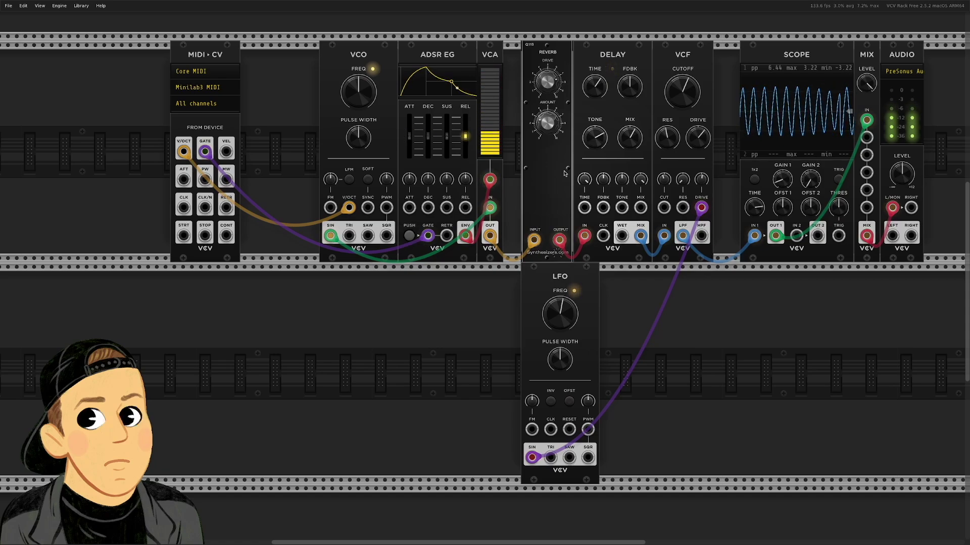
mouse_move(601, 89)
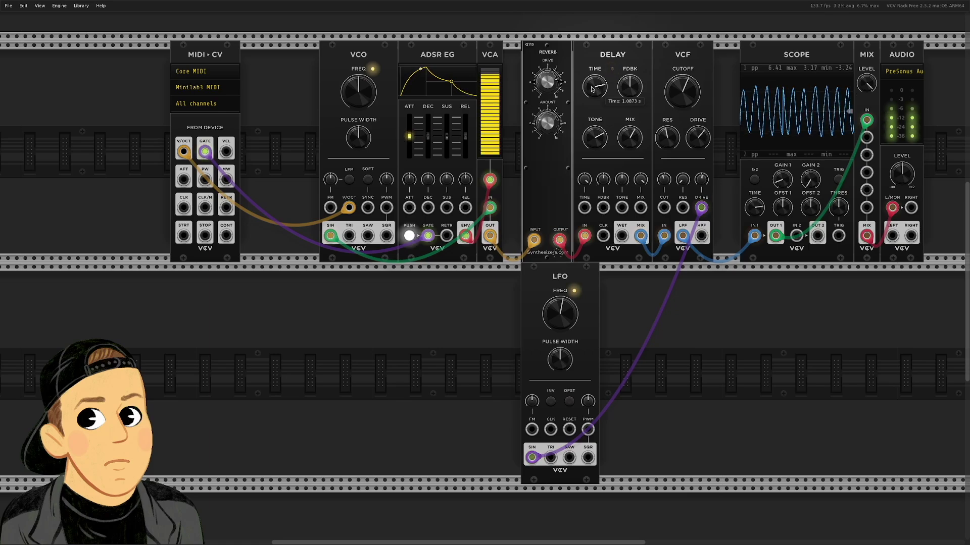
drag(594, 86, 597, 83)
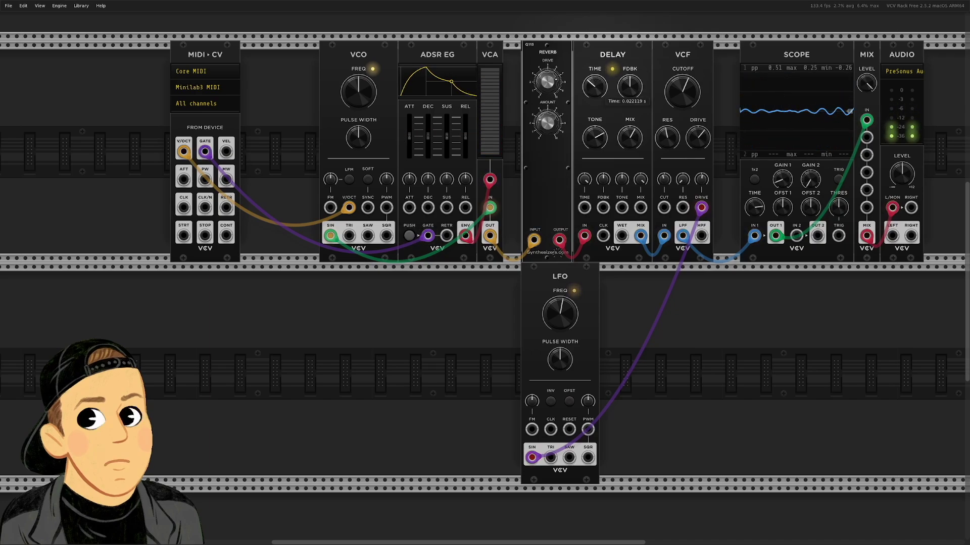
drag(593, 83, 592, 85)
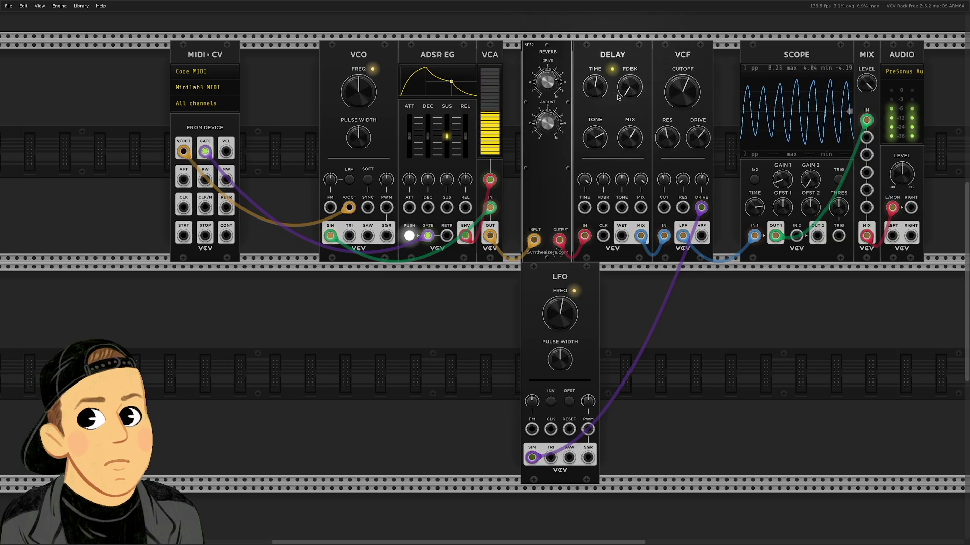
mouse_move(598, 90)
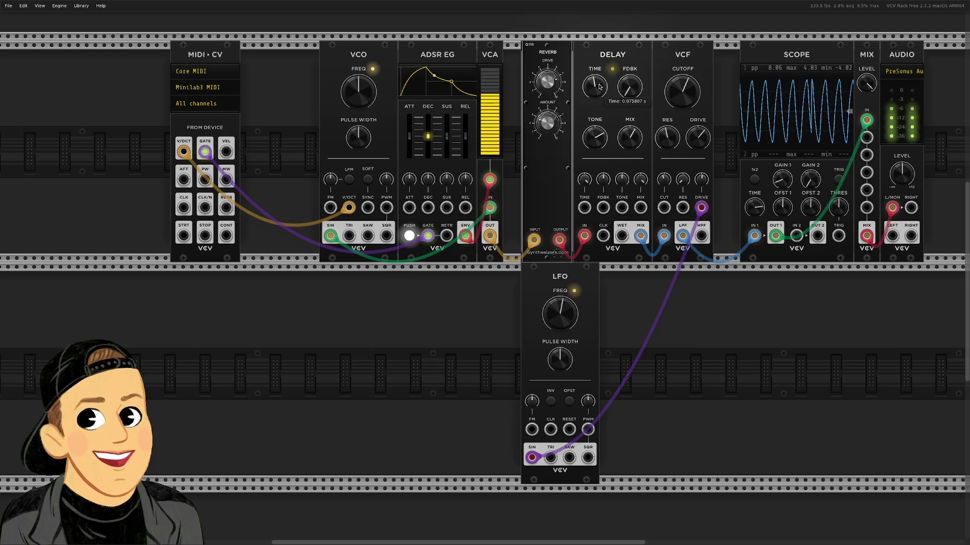
Lower DELAY's tone and mix levels
mouse_move(598, 137)
mouse_move(634, 139)
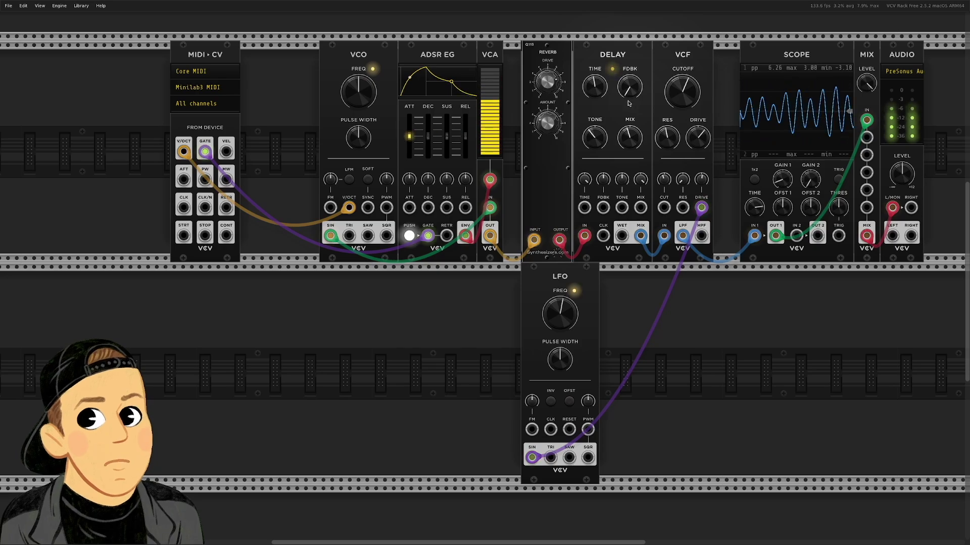
mouse_move(629, 96)
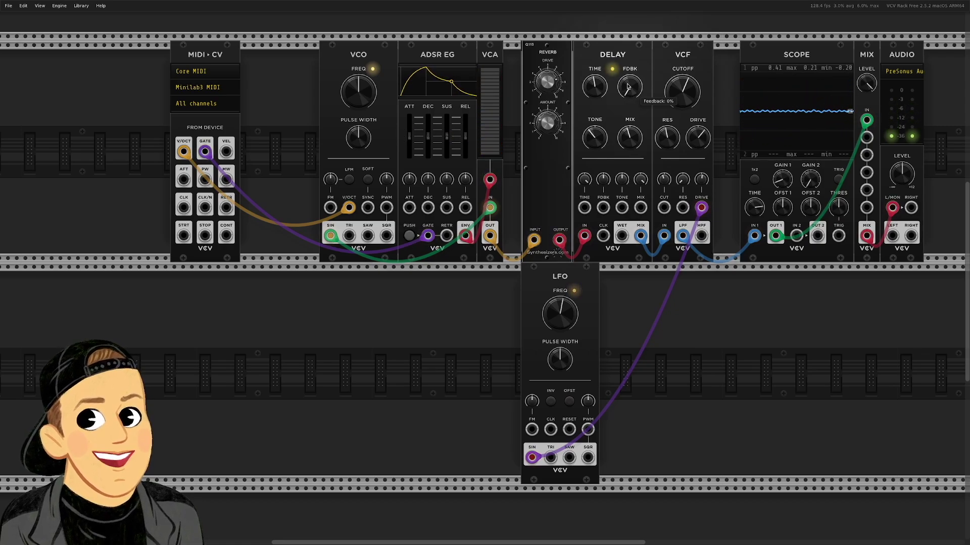
Shift the LFO over beneath the VCF and SCOPE, and add a PUSH module to the lower row beneath REVERB
drag(544, 300, 719, 300)
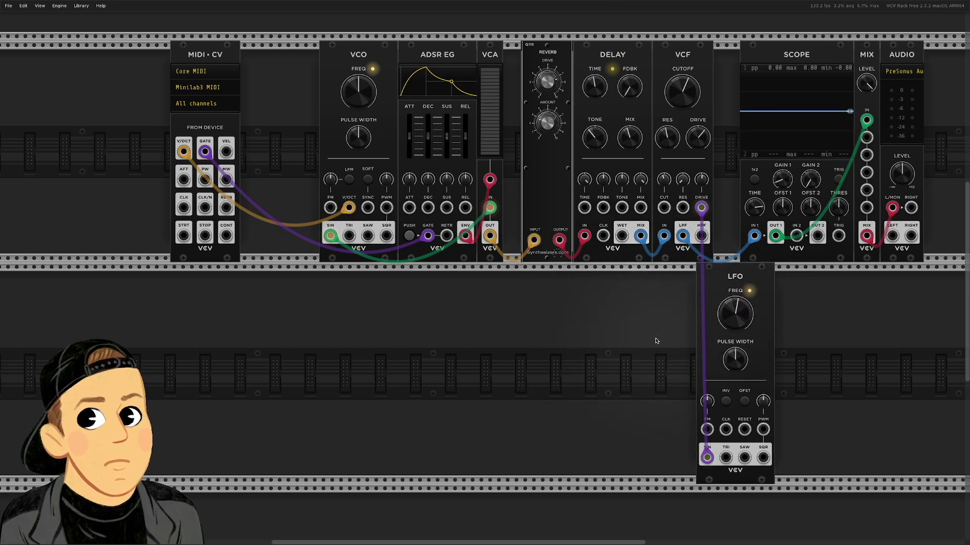
right_click(359, 325)
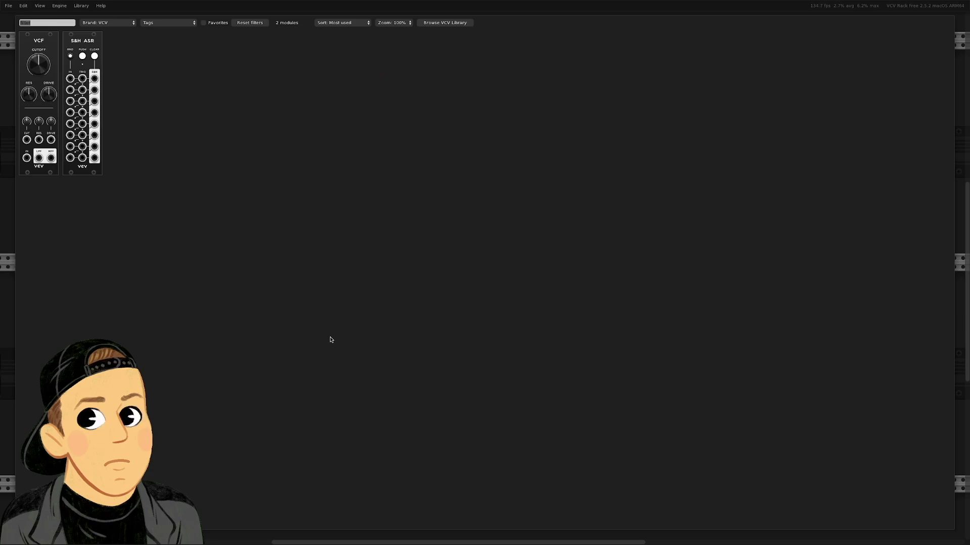
text(fi)
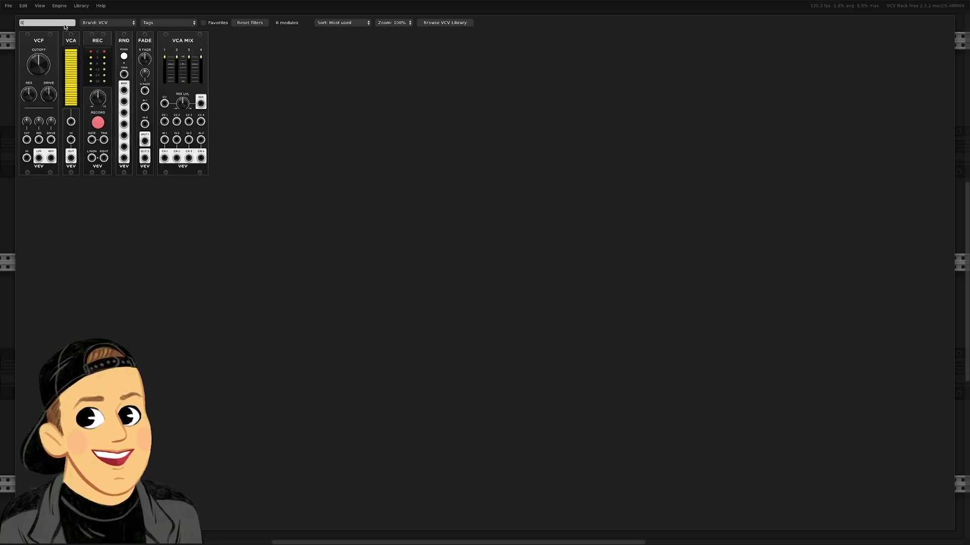
key(BackSpace)
key(BackSpace)
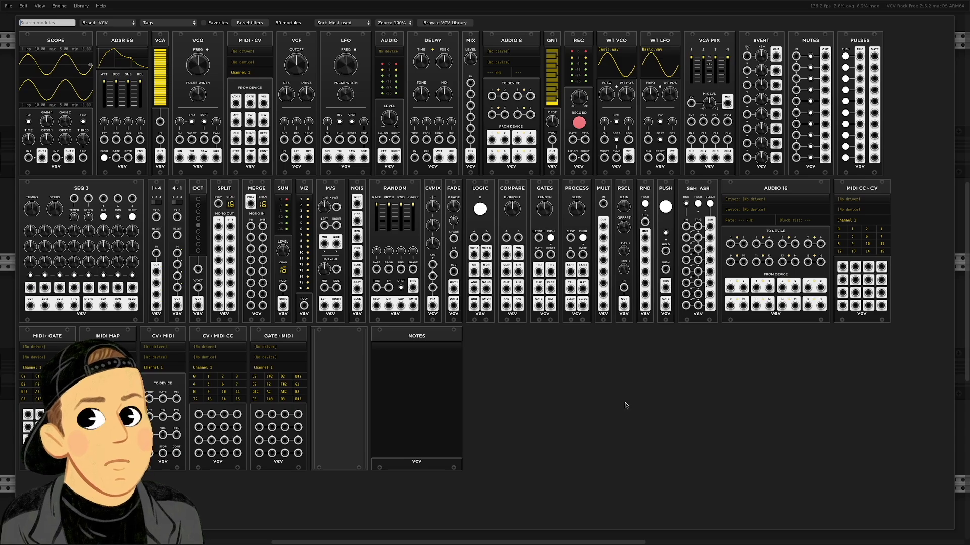
click(665, 224)
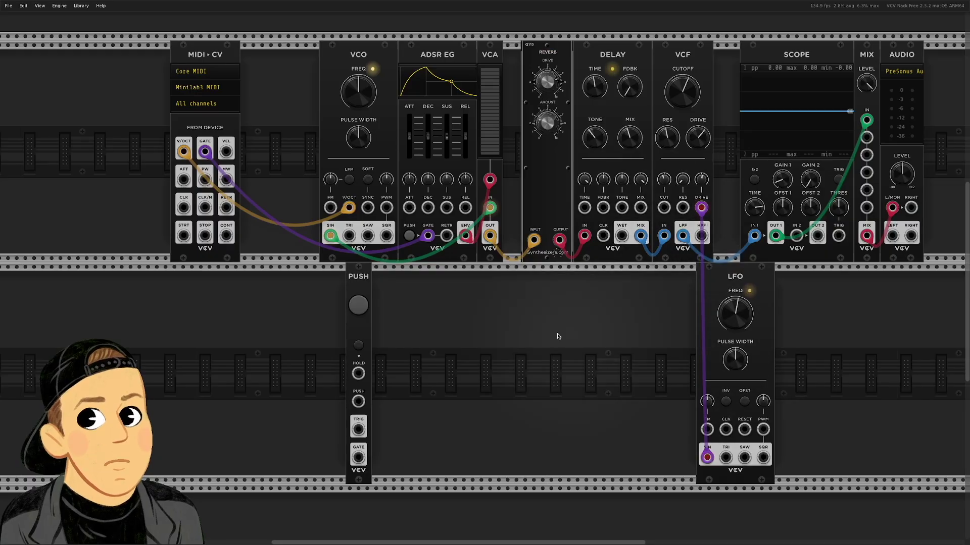
drag(362, 291, 548, 318)
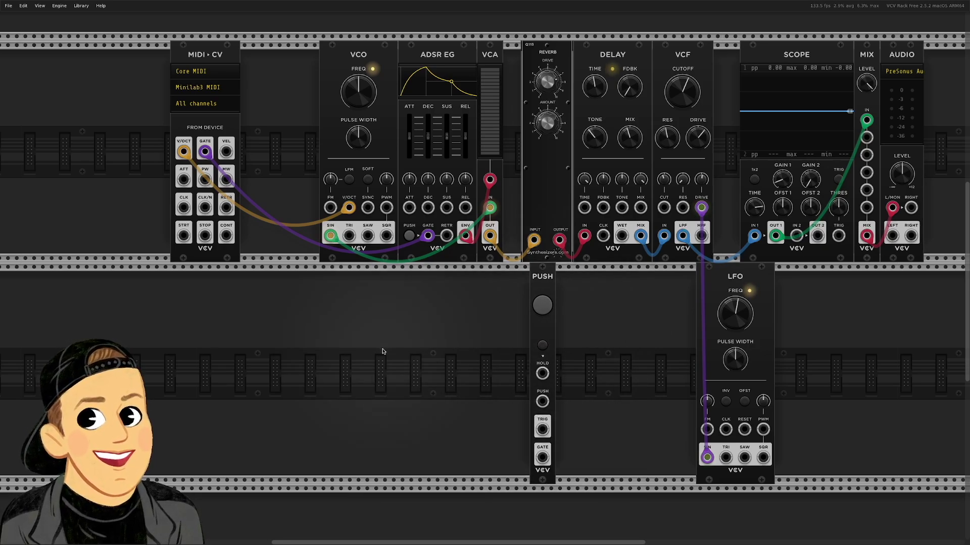
Test the PUSH module's button several times and examine its TRIG output
click(543, 306)
click(542, 306)
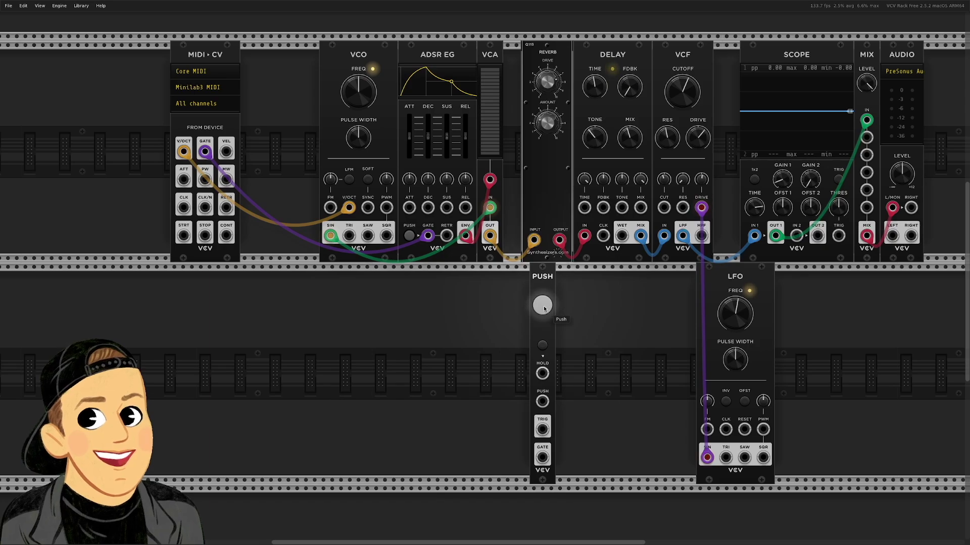
click(543, 309)
click(543, 310)
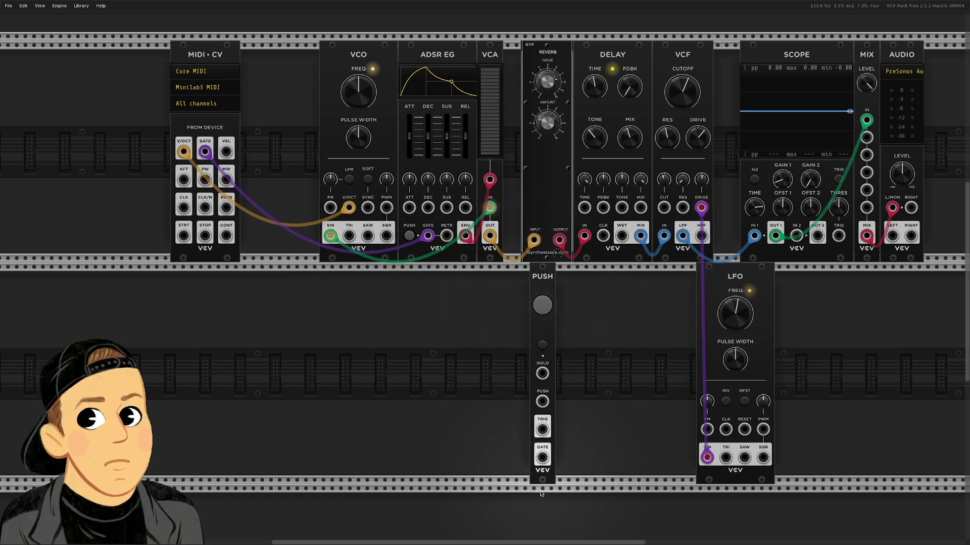
mouse_move(544, 432)
mouse_down()
mouse_move(567, 419)
mouse_move(542, 432)
mouse_up()
Move PUSH beneath ADSR EG and patch its TRIG output to the LFO's RESET input
drag(543, 281, 429, 276)
right_click(530, 393)
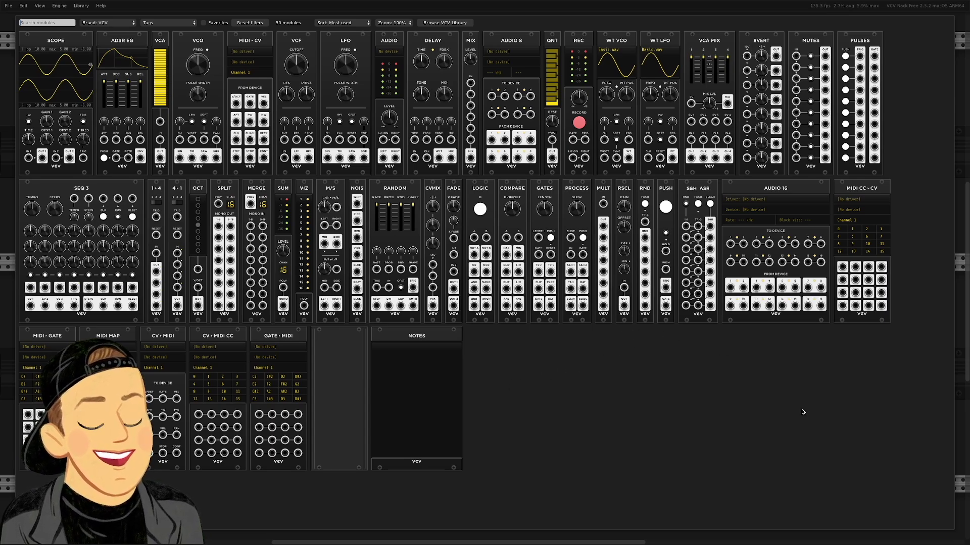
click(735, 407)
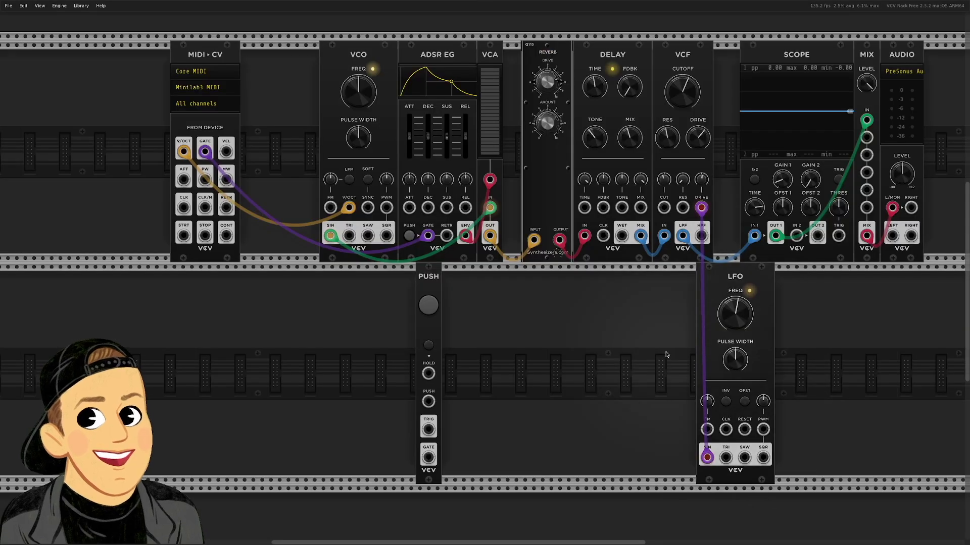
drag(428, 429, 745, 430)
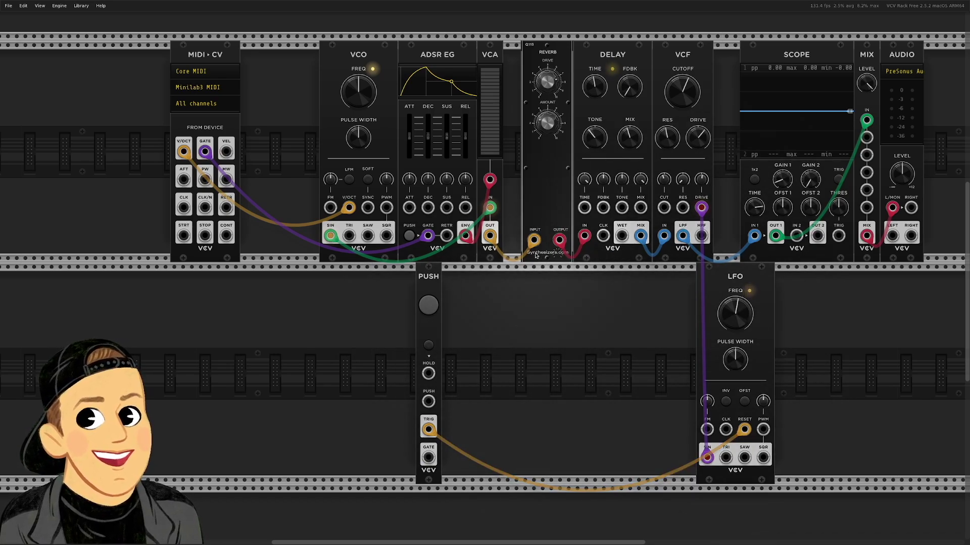
Lower the LFO's frequency to 0.37704 Hz and trigger its reset repeatedly with the PUSH button
click(430, 309)
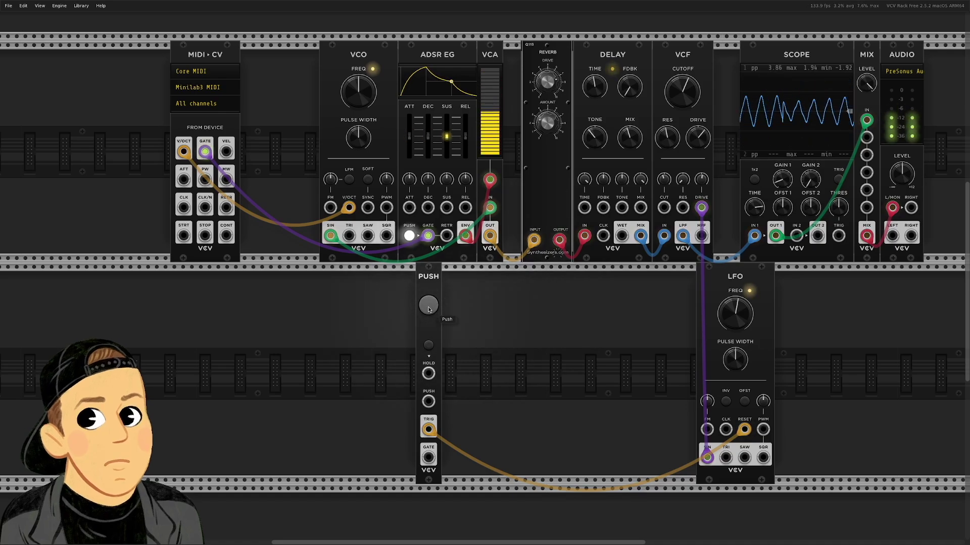
drag(742, 317, 742, 333)
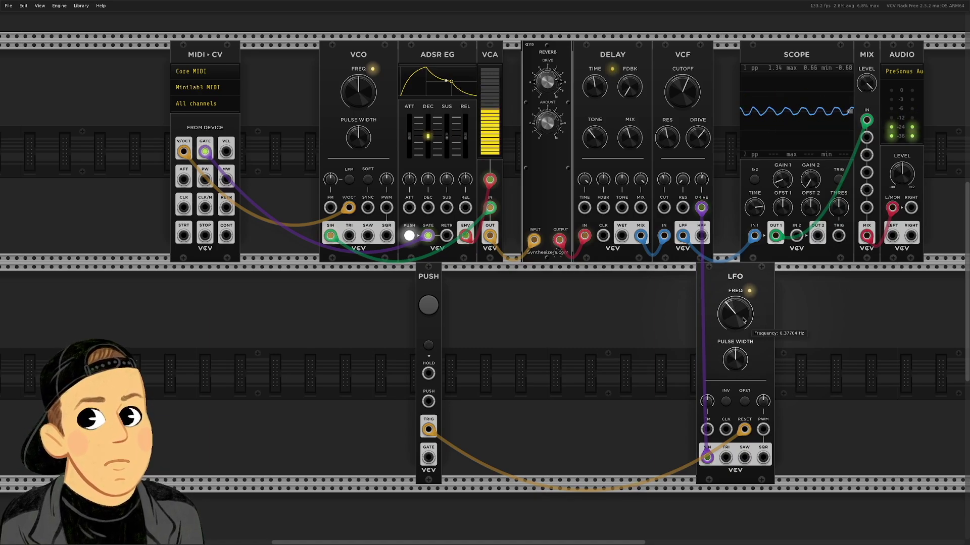
click(430, 307)
click(429, 307)
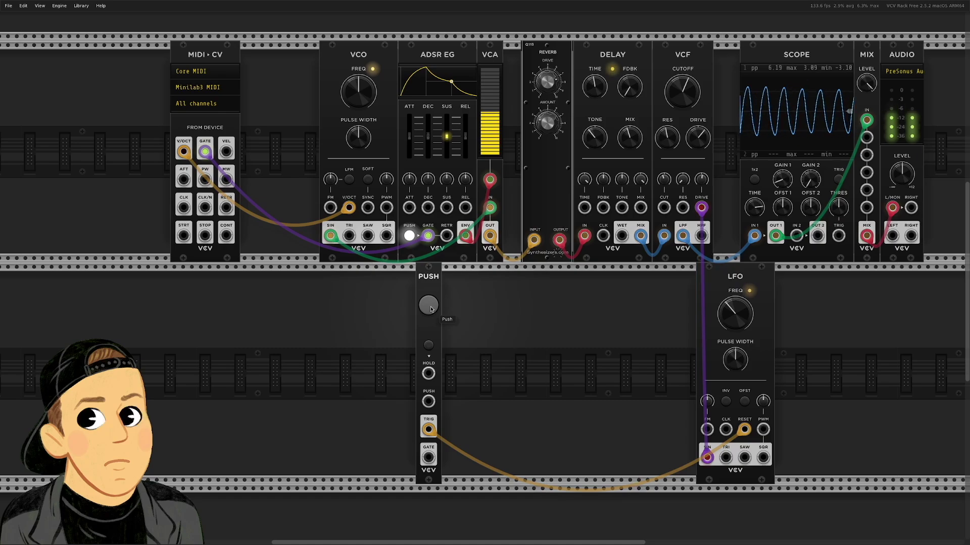
click(429, 306)
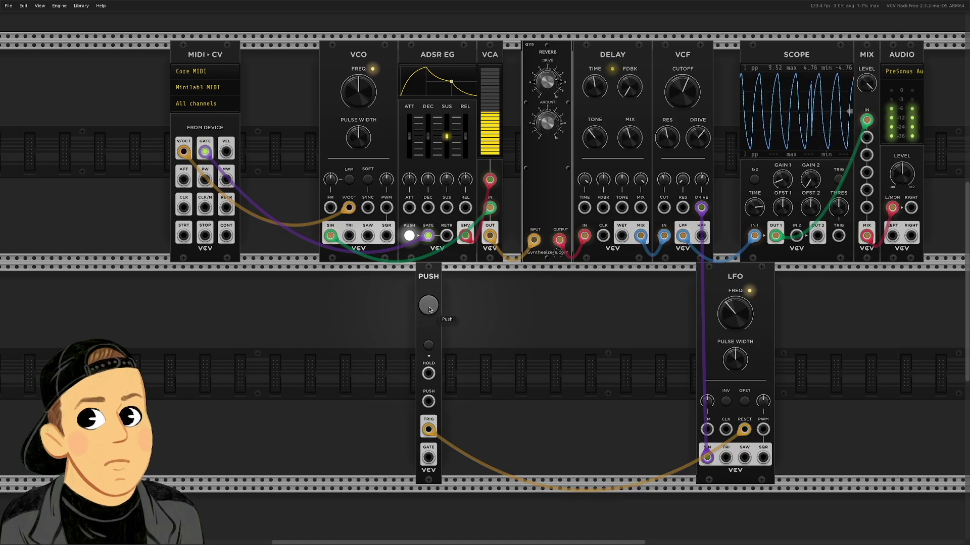
Fire a few more LFO resets from the PUSH module while a note is held
click(428, 308)
click(427, 307)
click(428, 307)
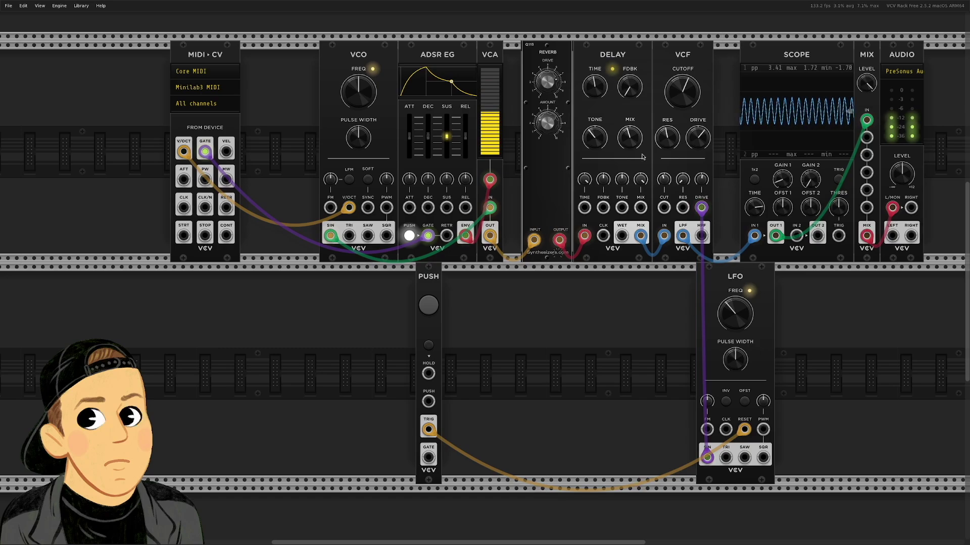
Repatch PUSH's TRIG cable from the LFO's RESET to the ADSR EG's RETR input, and shift PUSH over beneath the VCO
drag(745, 430, 447, 236)
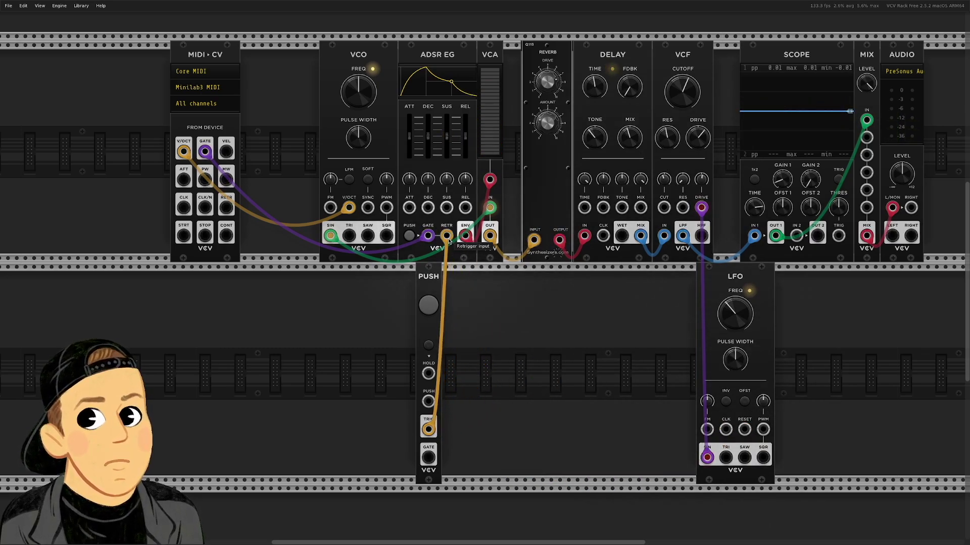
drag(428, 288, 384, 288)
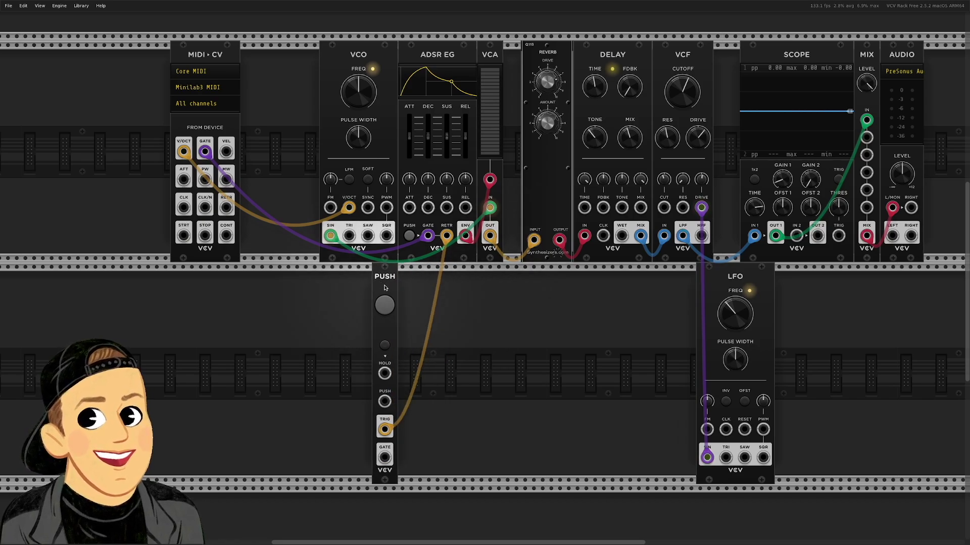
Test retriggering the ADSR envelope repeatedly with PUSH's main button, and toggle its hold on and off
click(385, 310)
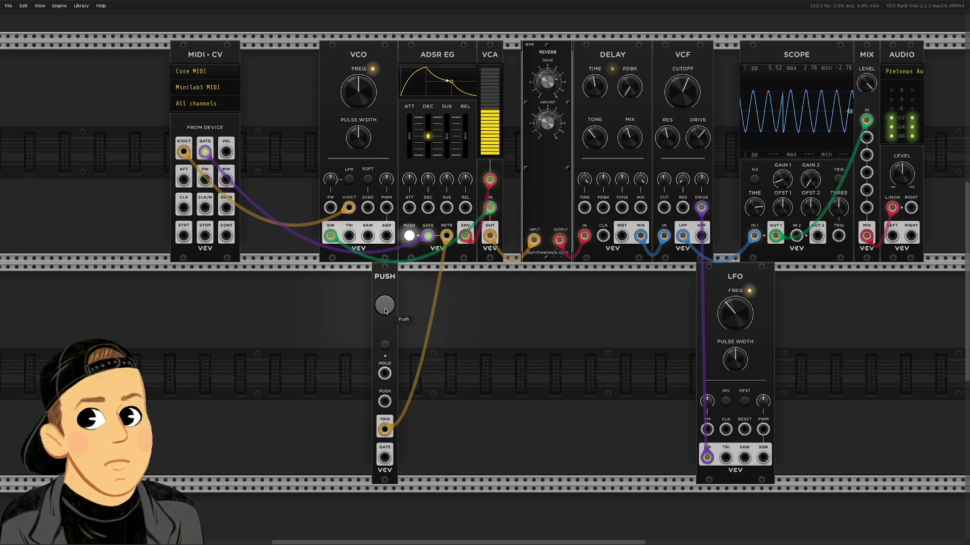
click(385, 310)
click(385, 310)
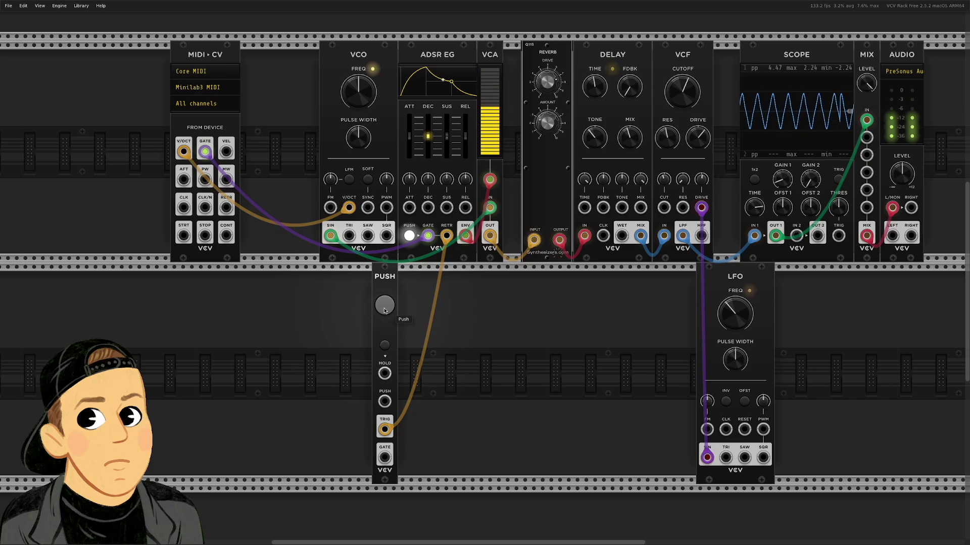
click(382, 309)
click(381, 310)
click(381, 310)
click(381, 310)
click(381, 310)
click(375, 309)
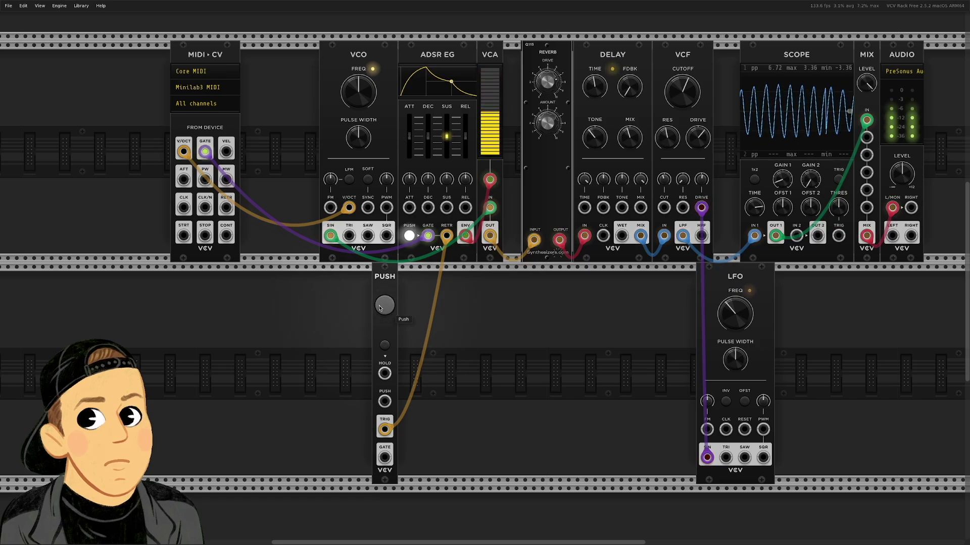
click(383, 345)
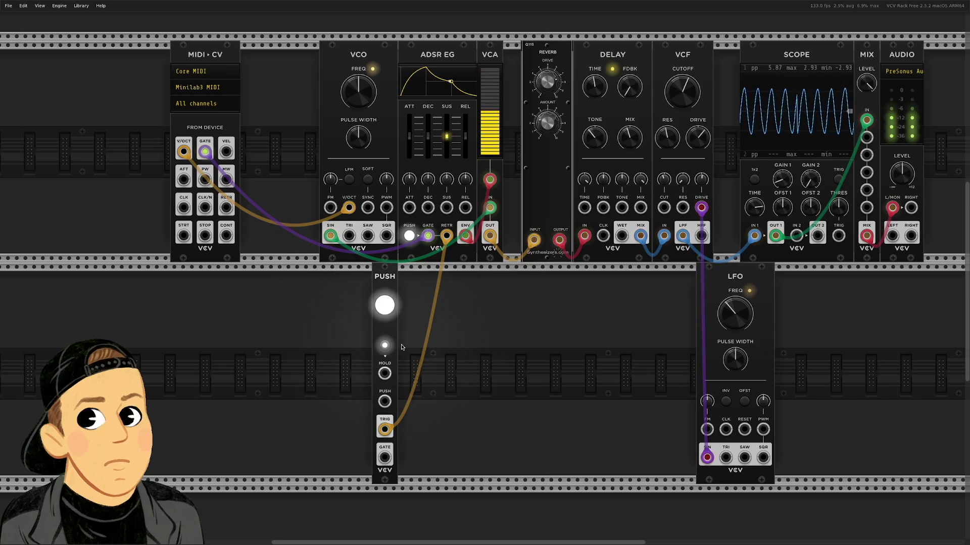
click(385, 345)
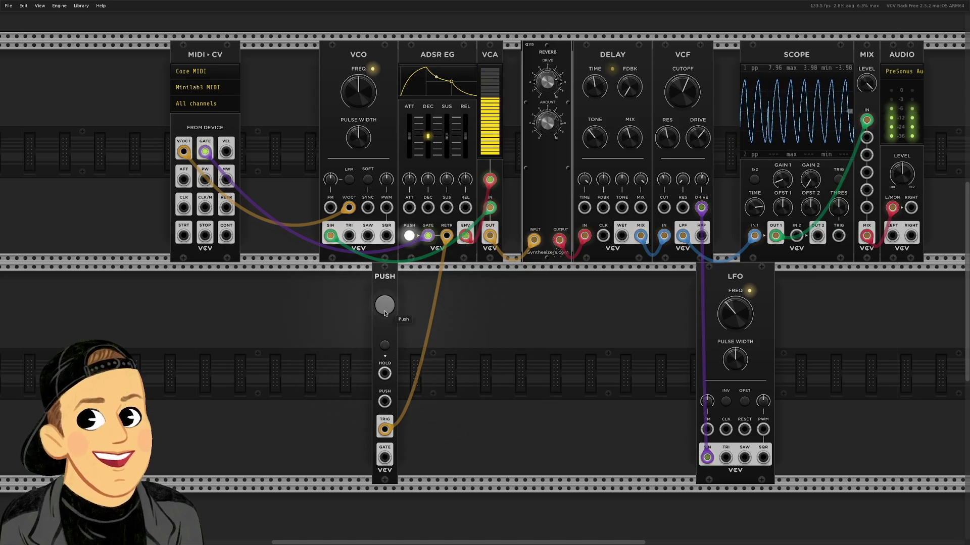
Retrigger the sustained note's envelope at varying intervals with PUSH and examine the effect on the ADSR EG and SCOPE
click(382, 311)
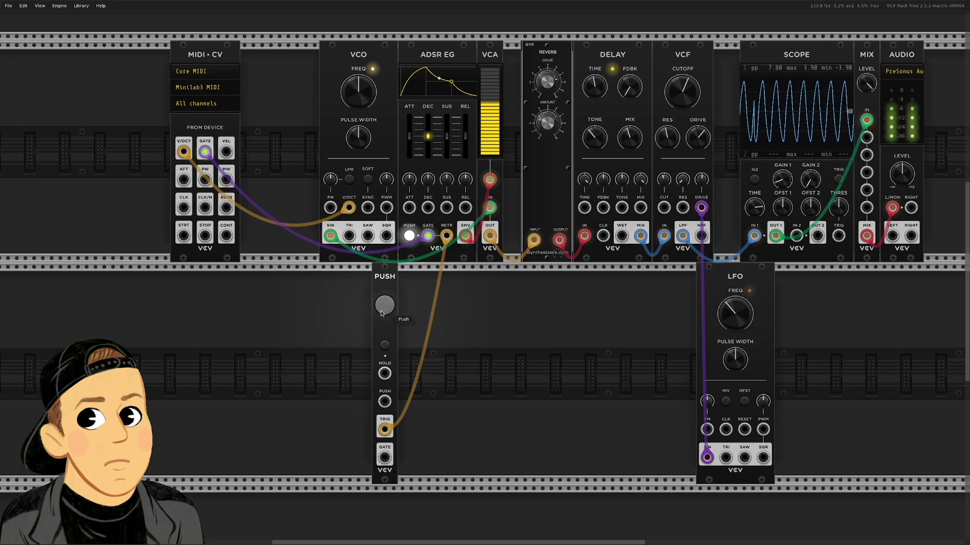
click(381, 315)
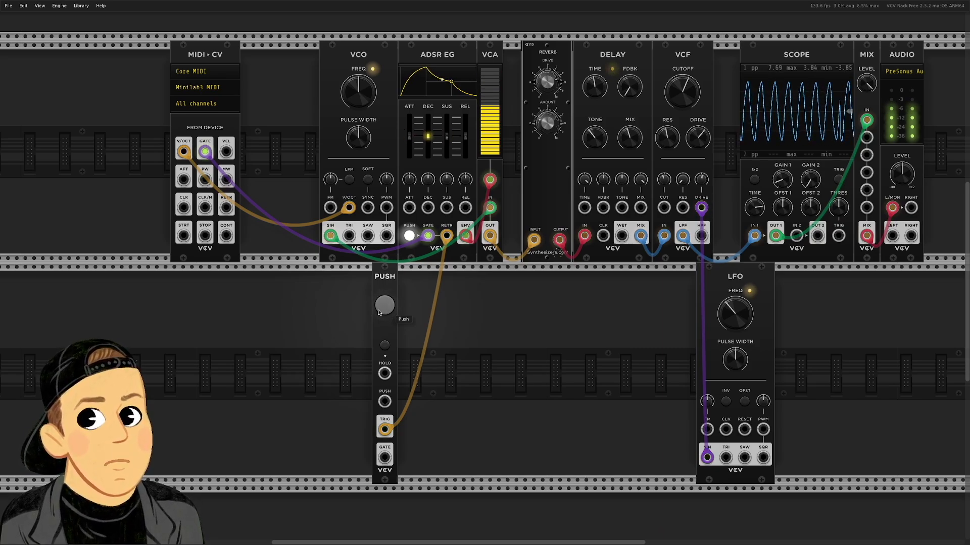
click(386, 312)
click(386, 311)
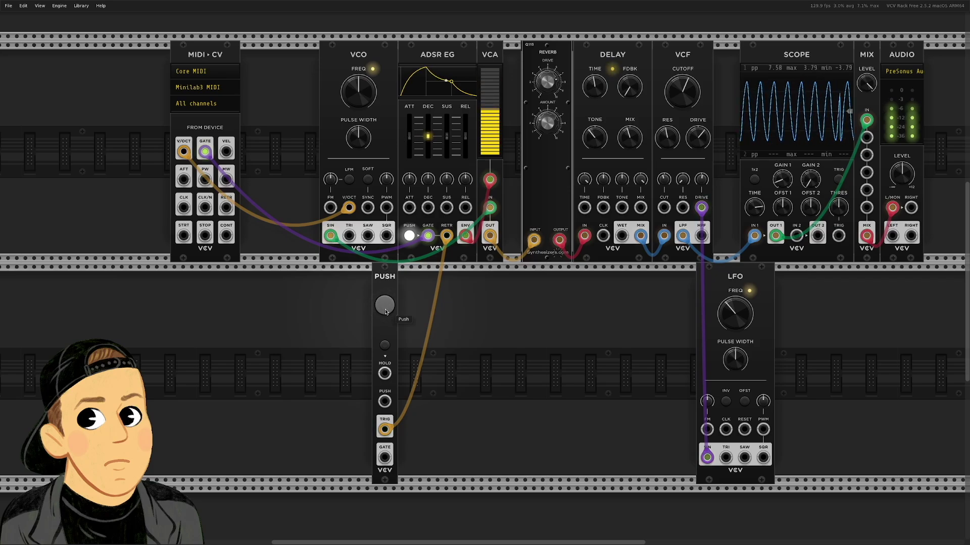
click(385, 311)
click(385, 312)
click(384, 312)
click(385, 312)
click(383, 312)
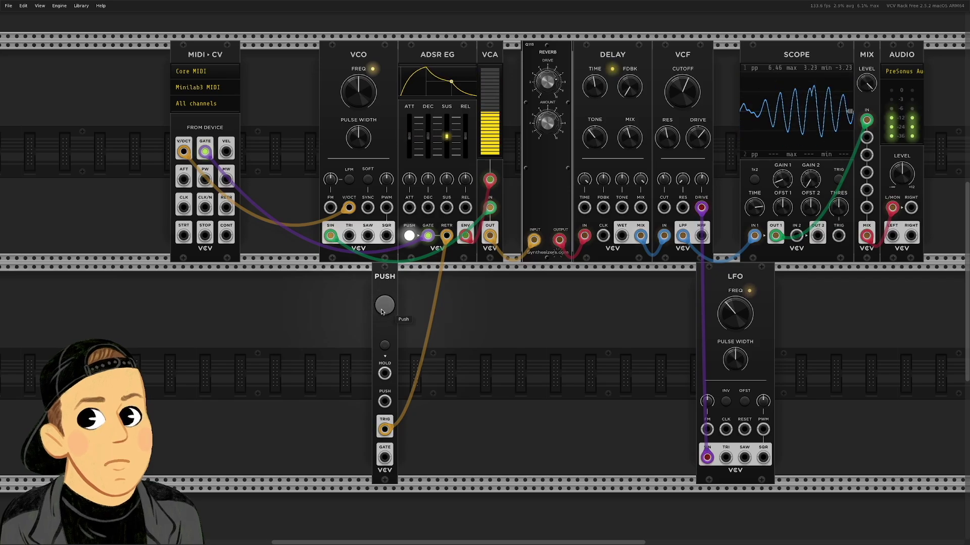
Regroup PUSH and the LFO beneath REVERB, DELAY and VCF, and move MIDI-CV closer to the VCO
drag(387, 281, 580, 281)
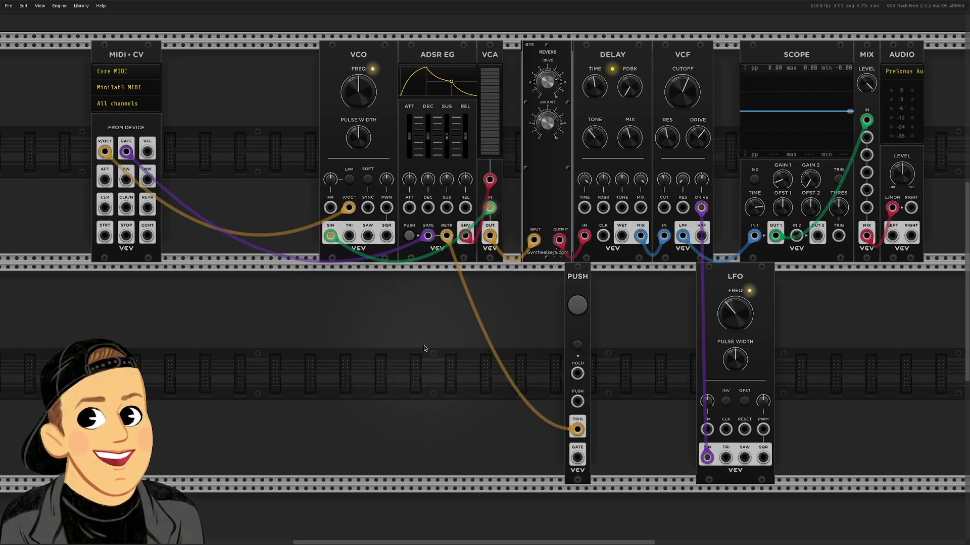
drag(129, 60, 268, 60)
drag(729, 296, 650, 295)
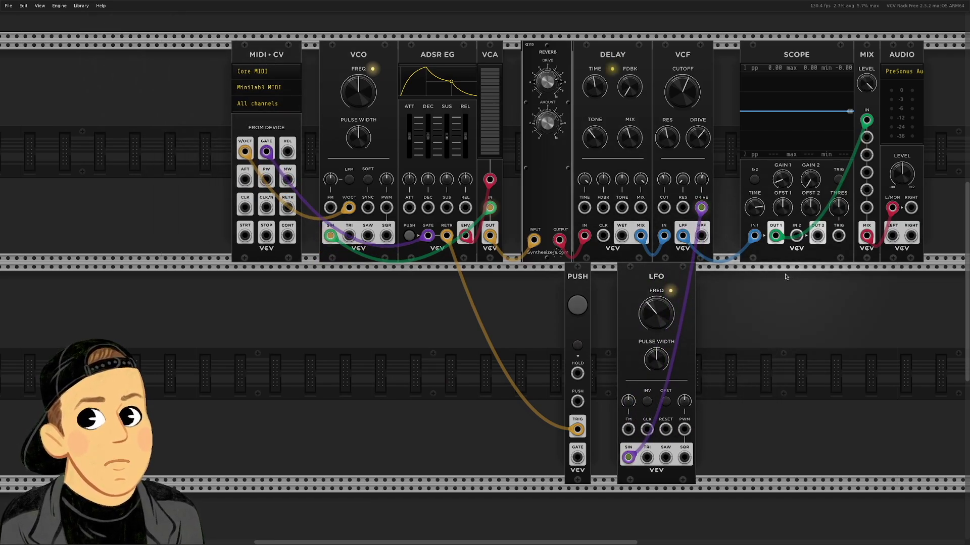